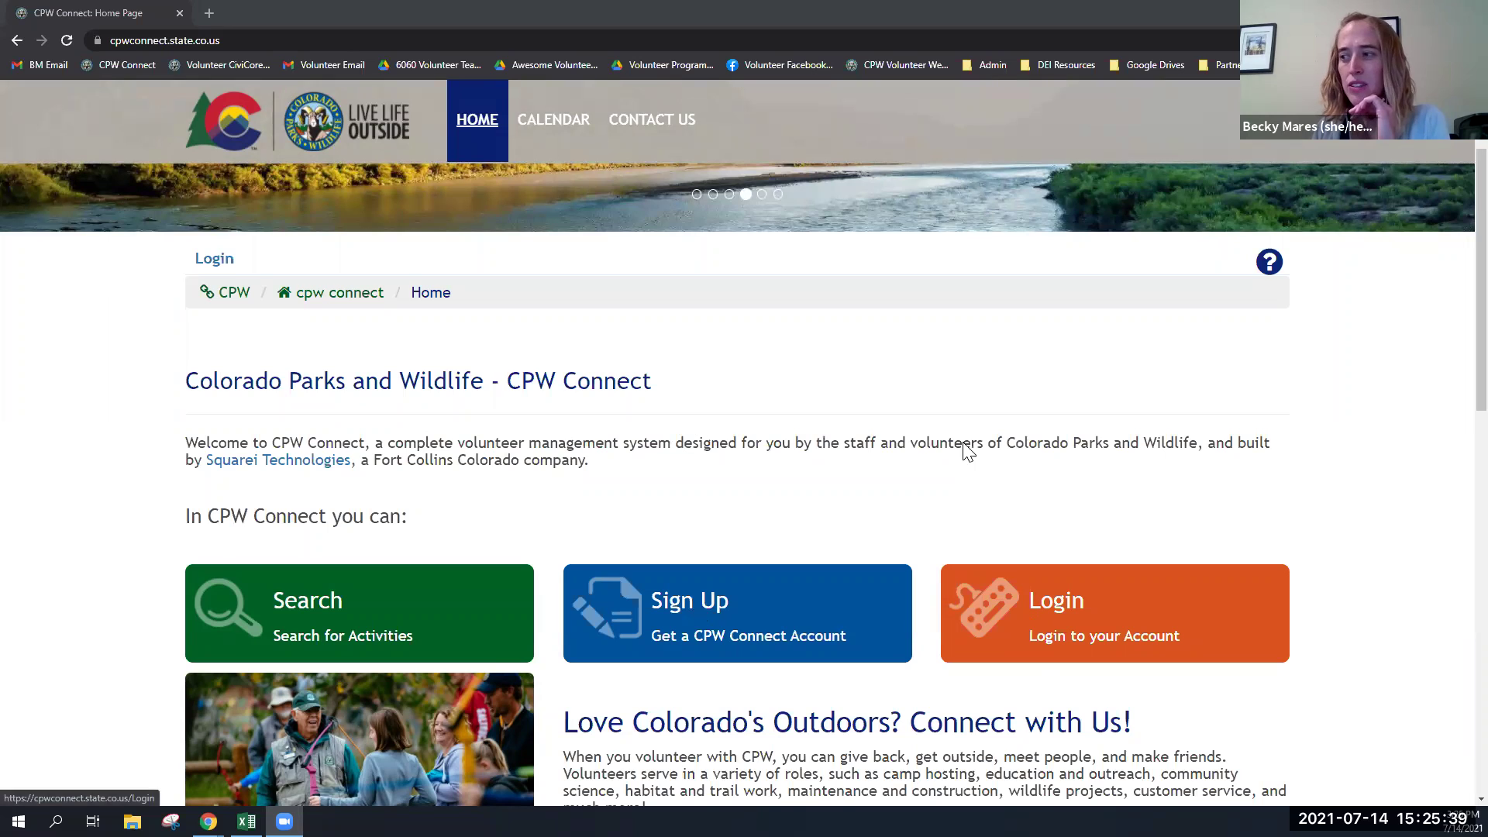
- Open the Returning User login page and enter the volunteer's e-mail address and password
click(1056, 614)
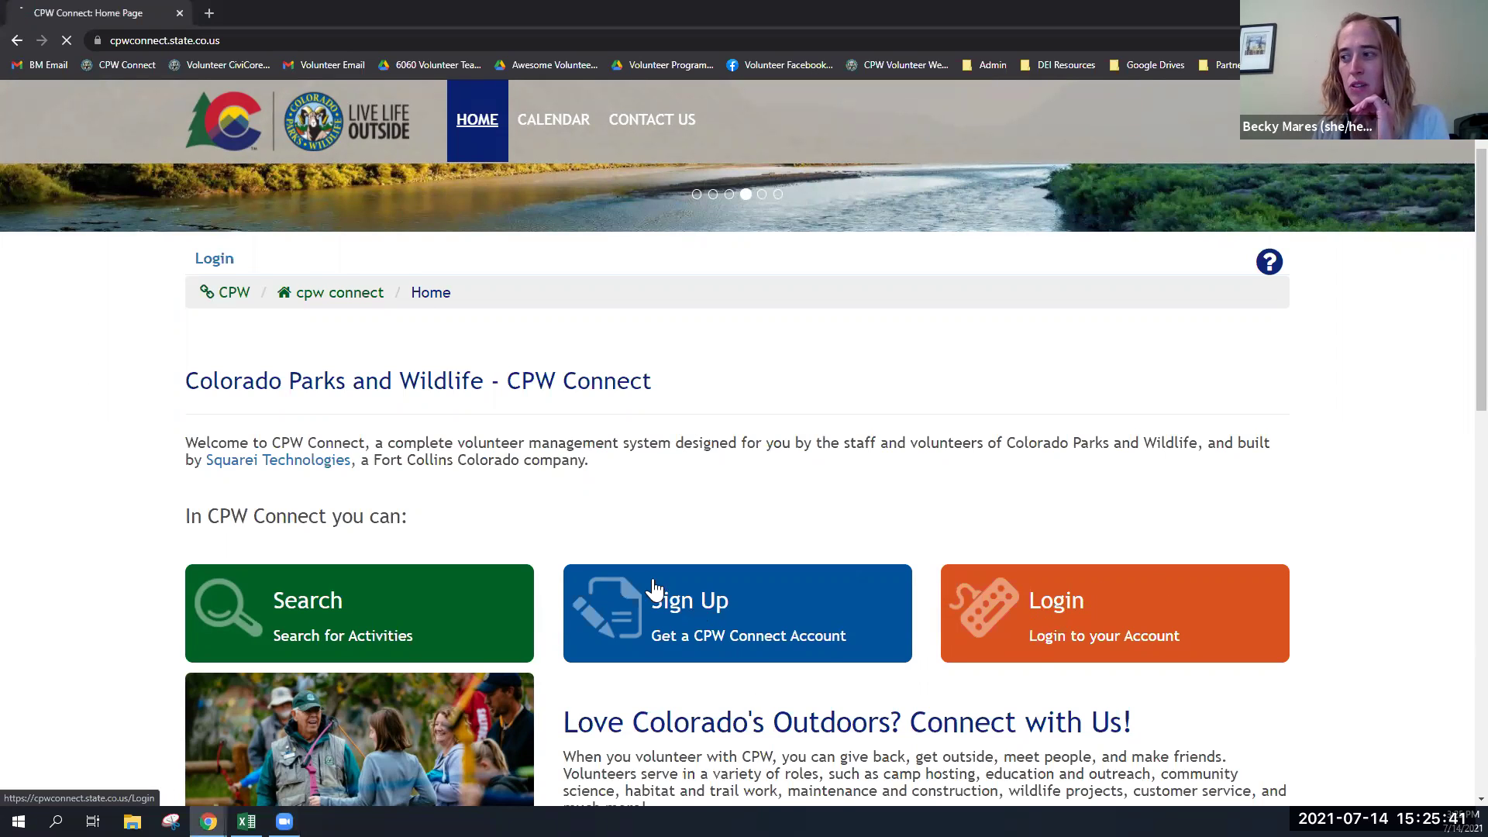
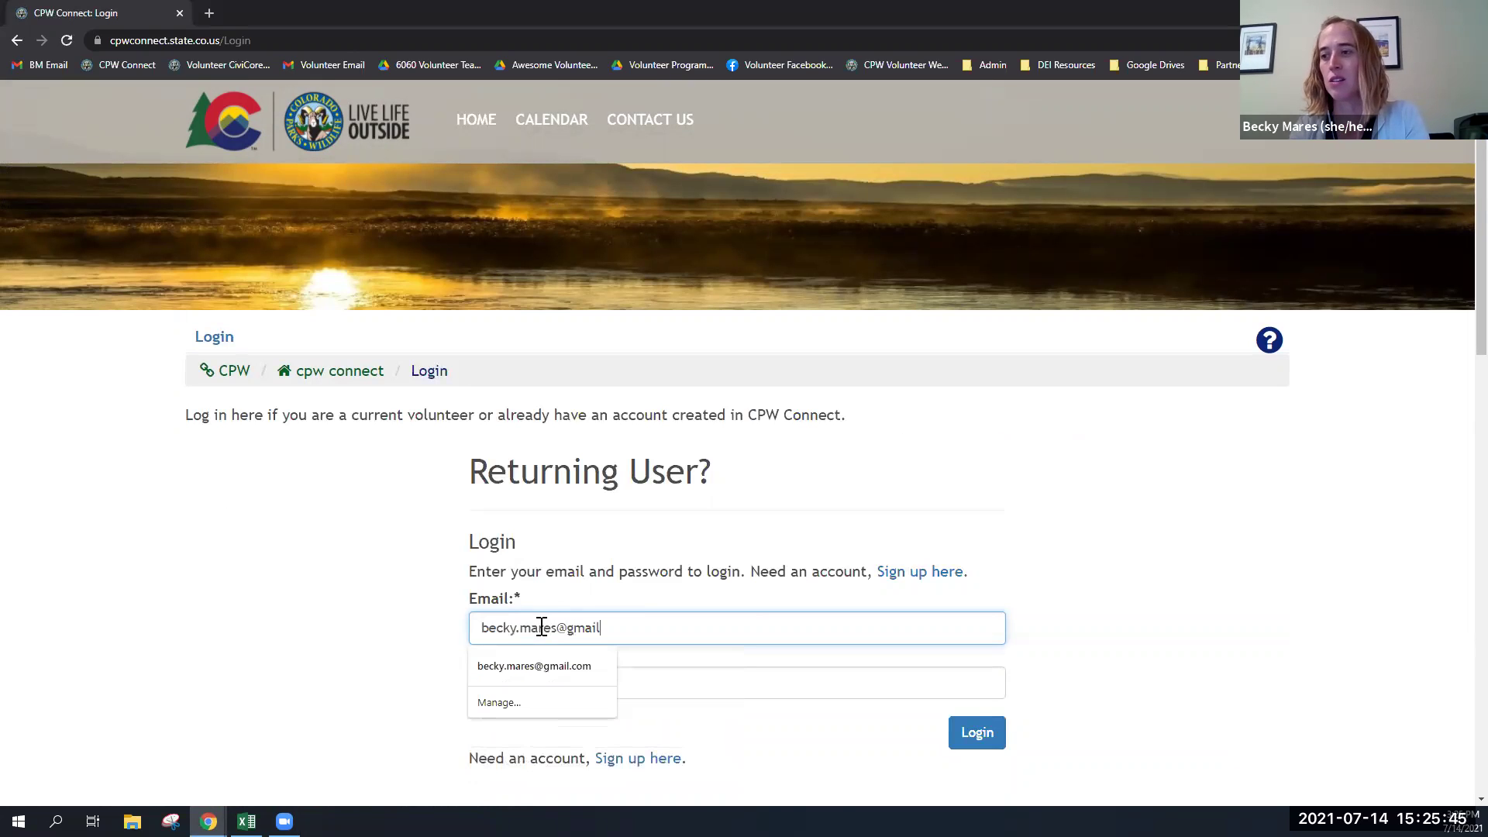
key(Tab)
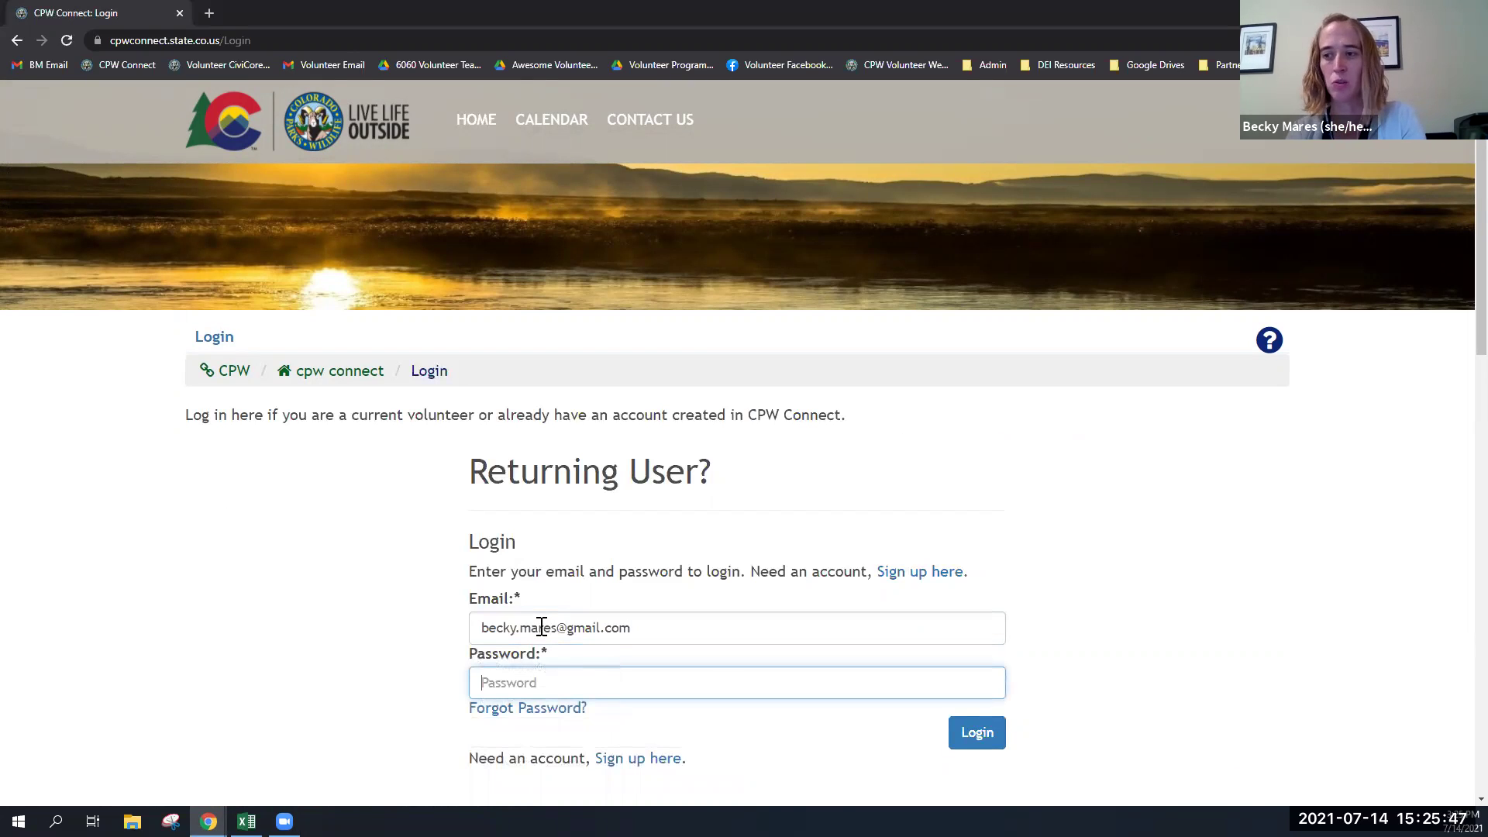
text(••••••)
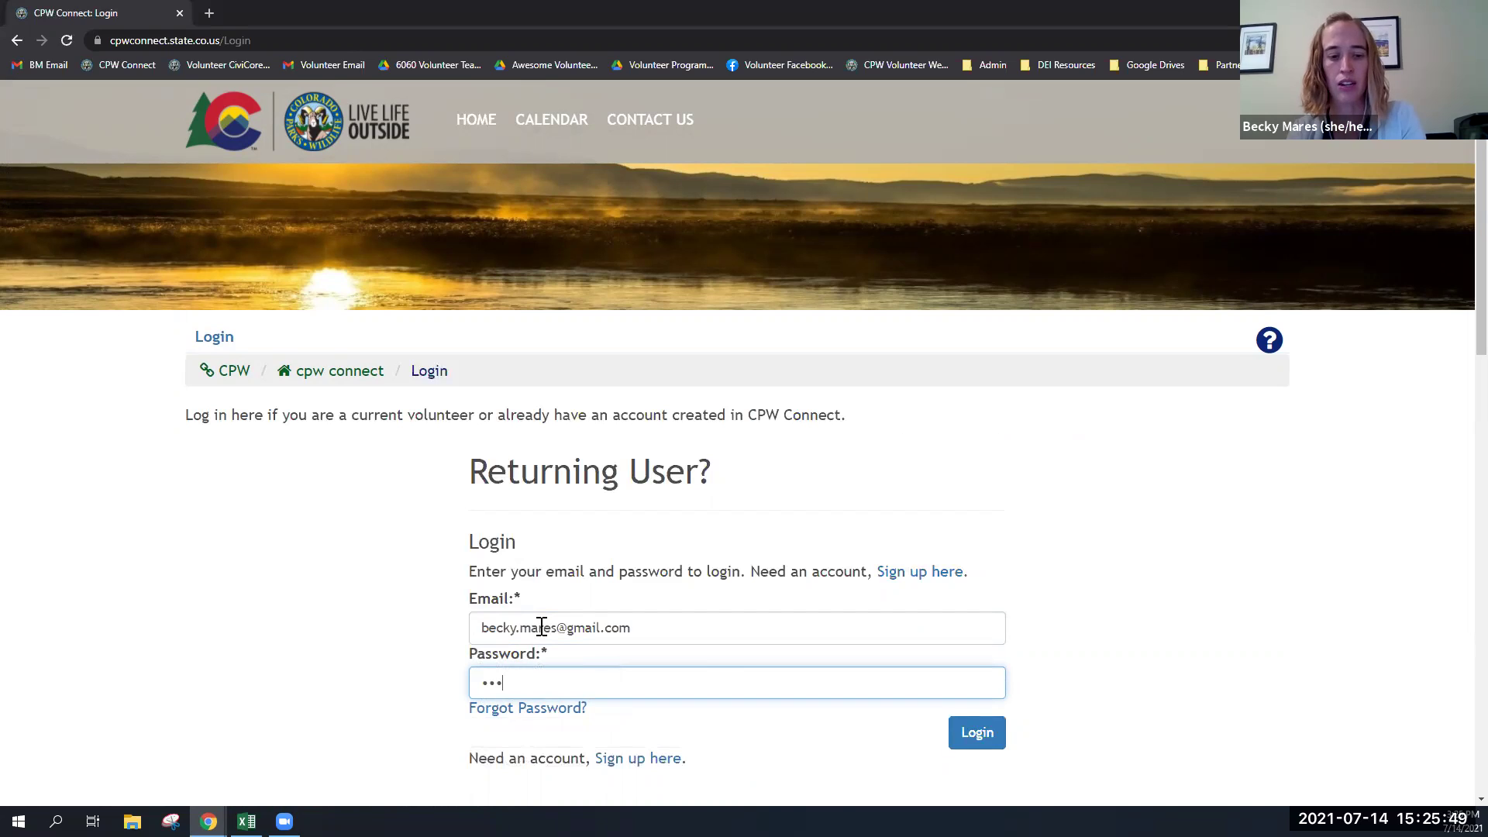
text(••)
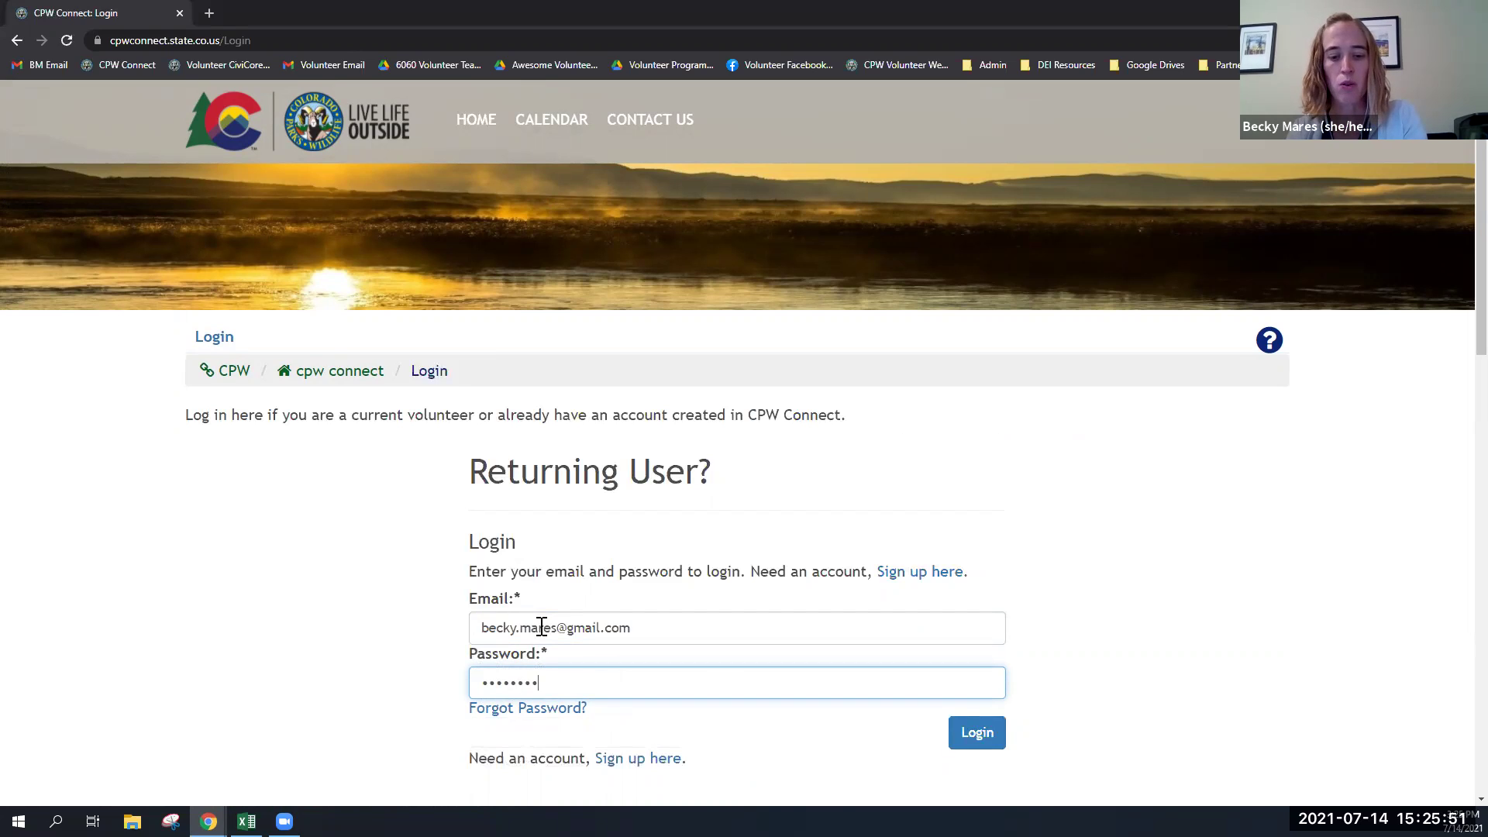
text(•)
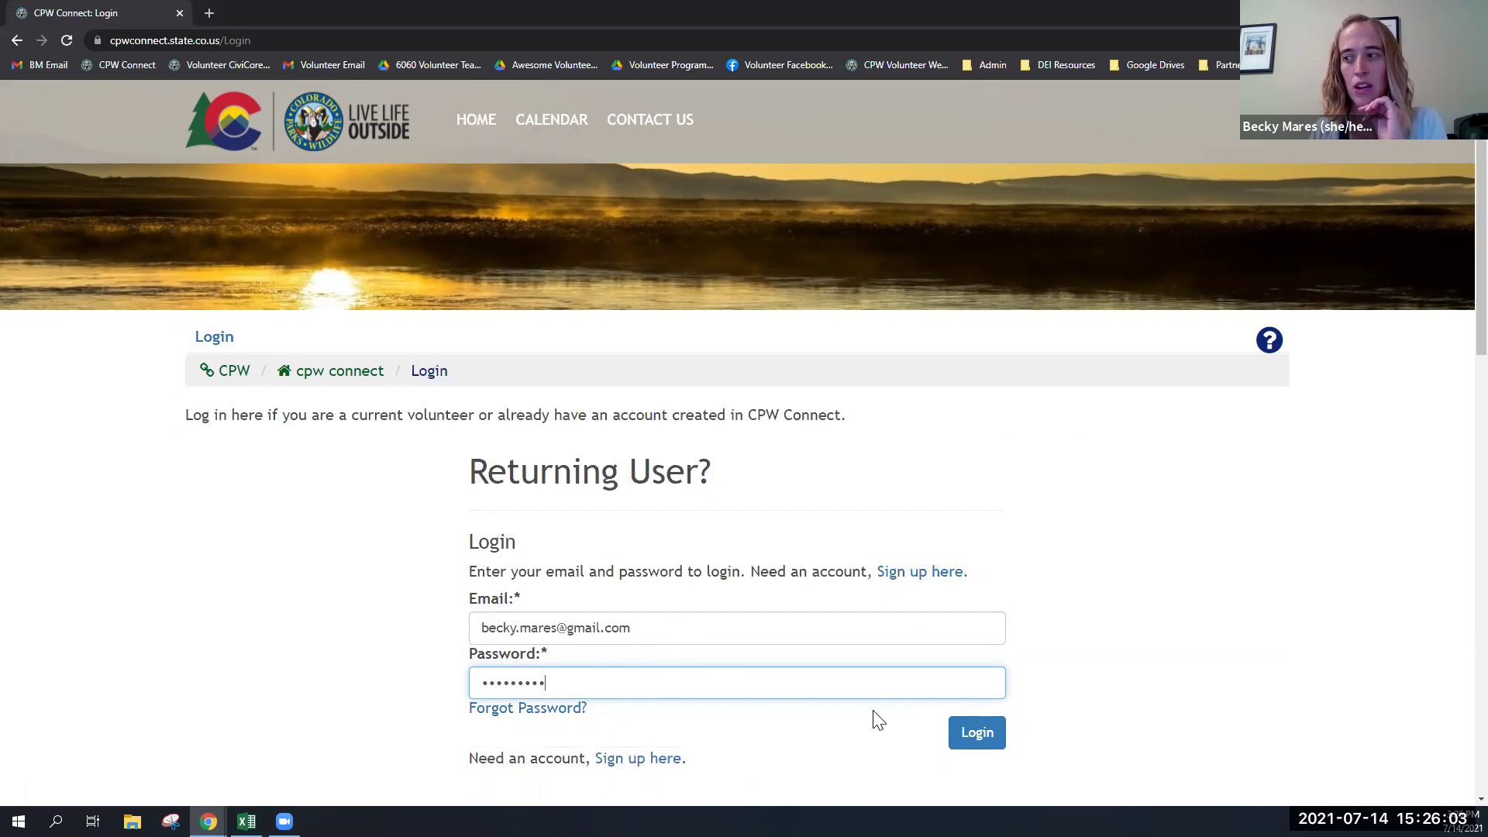
- Submit the login and review My Assignments, including the Sesquicentennial Downtown Celebration awaiting confirmation
click(973, 736)
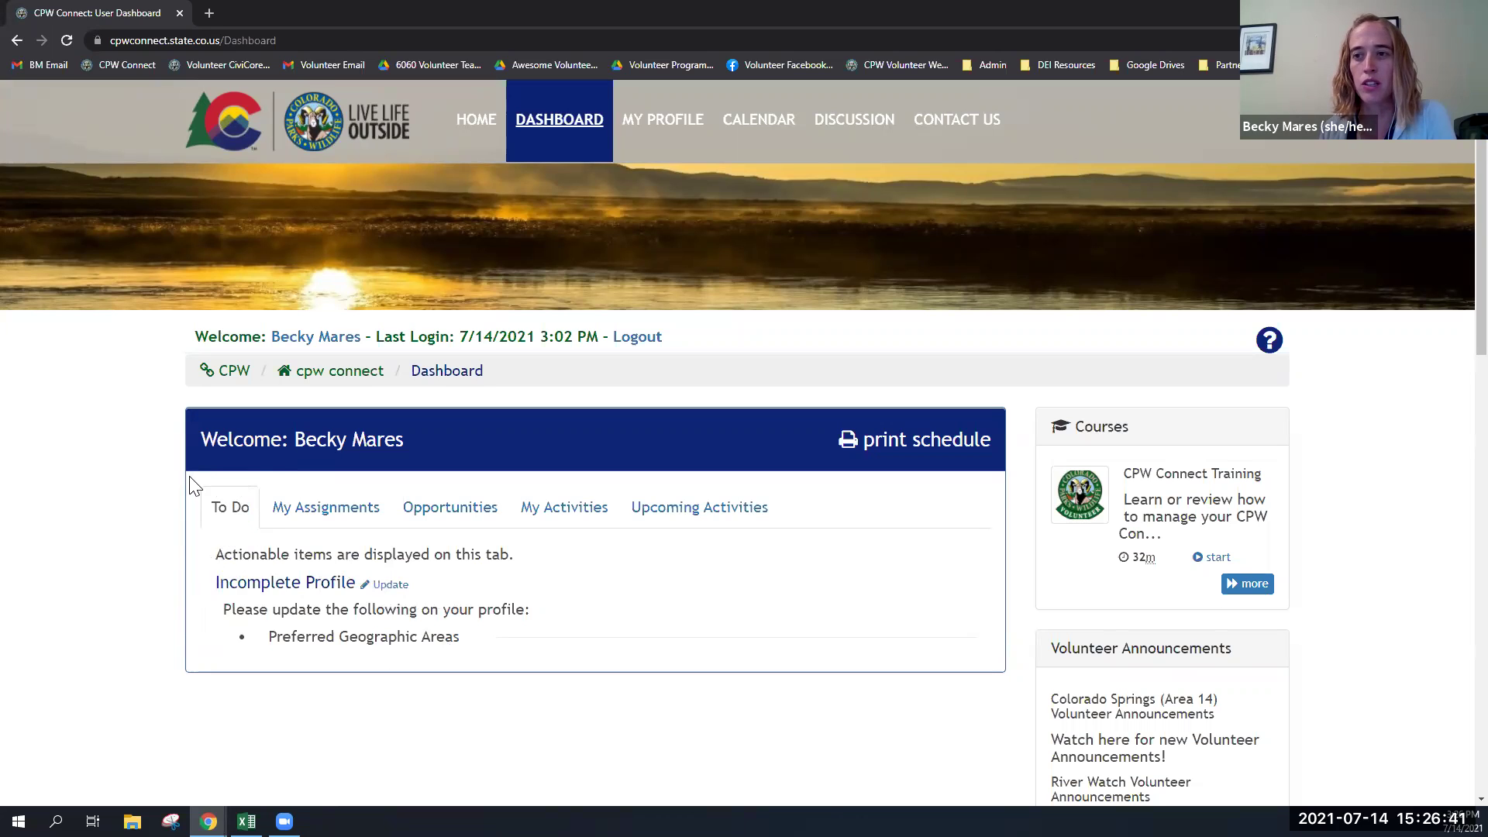
click(349, 520)
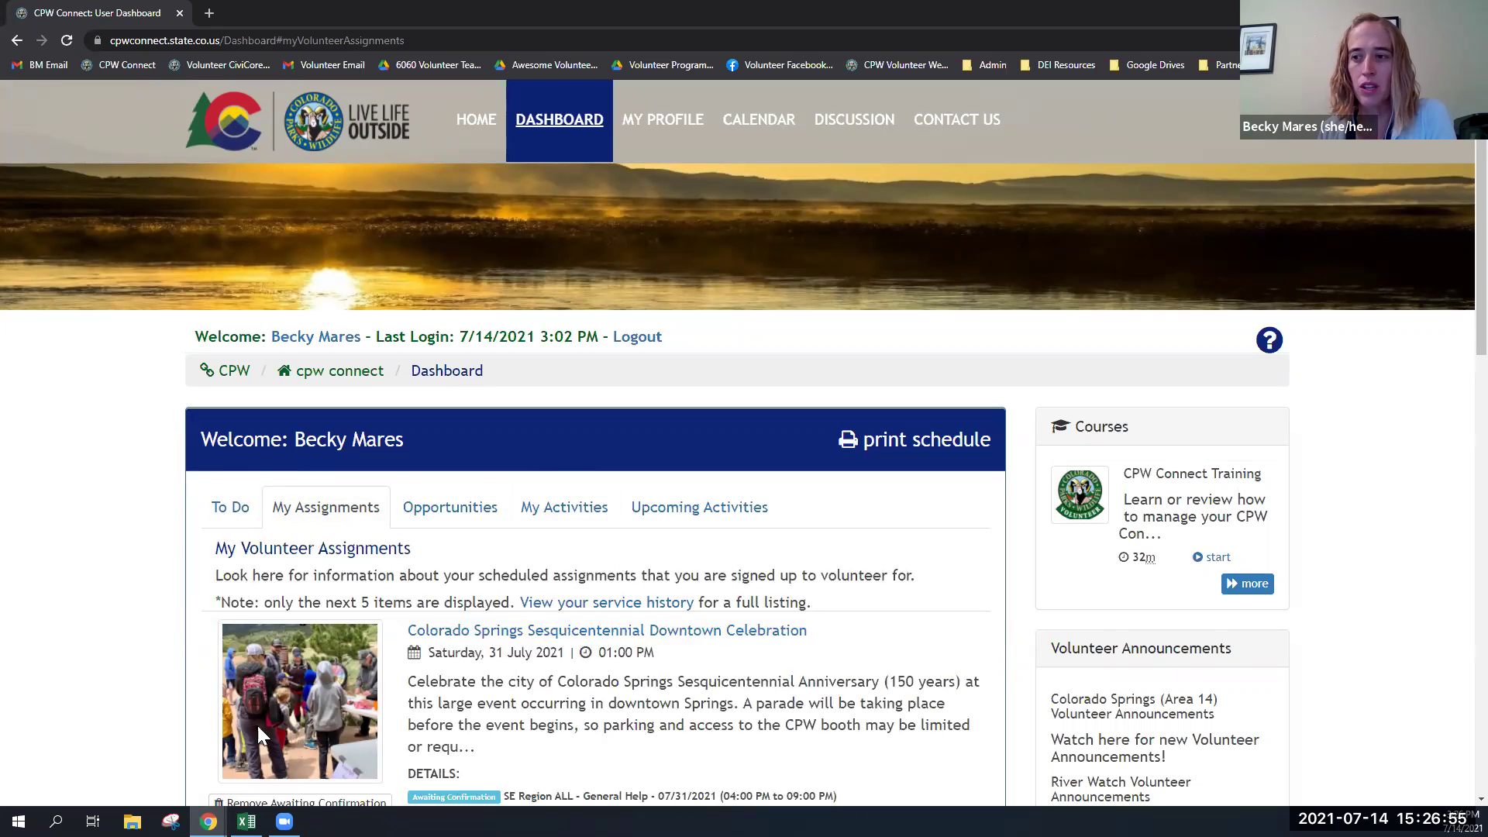
scroll(541, 649, down, 1)
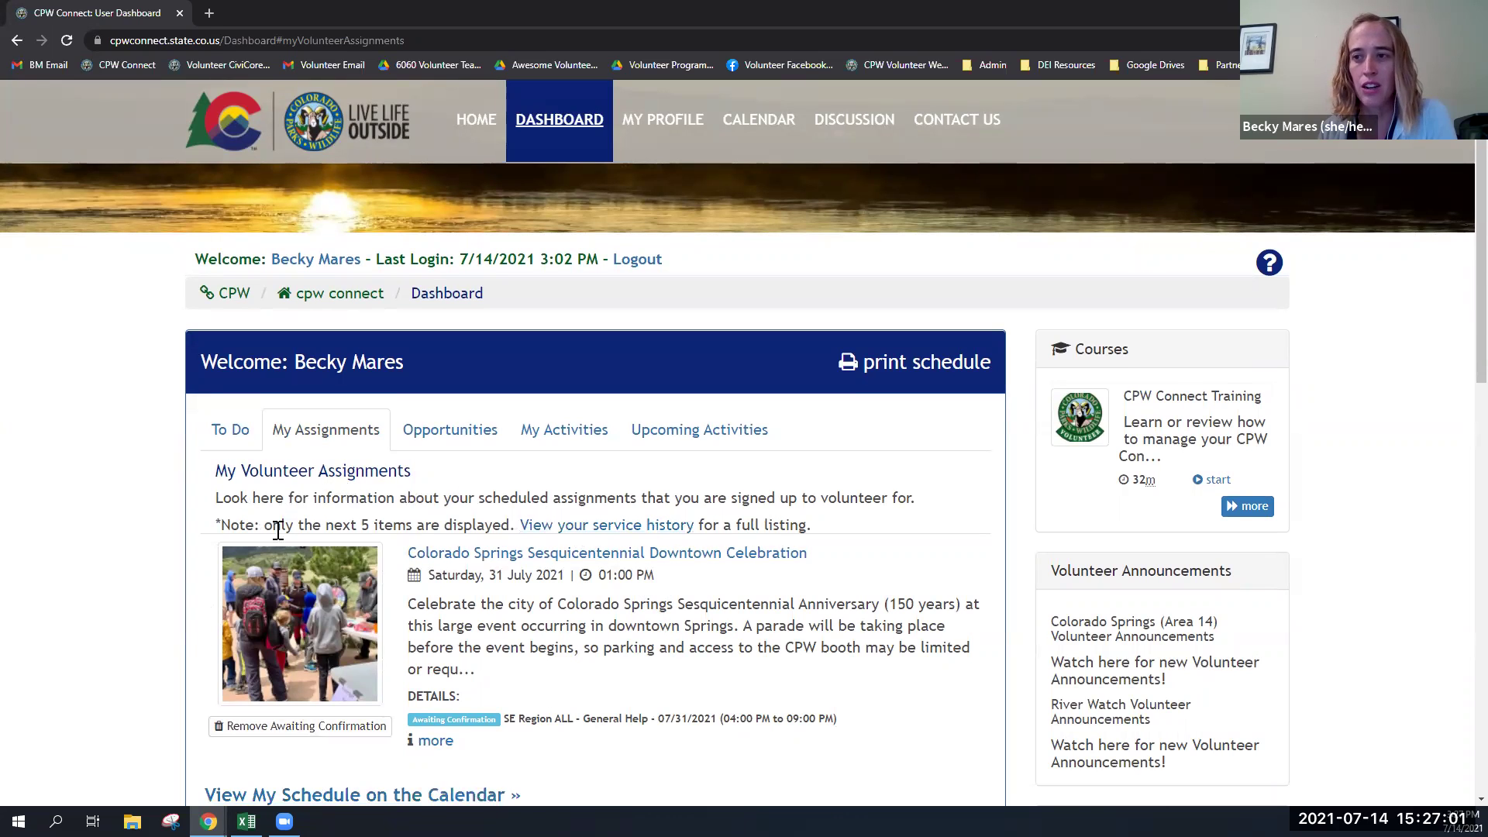
scroll(275, 533, down, 1)
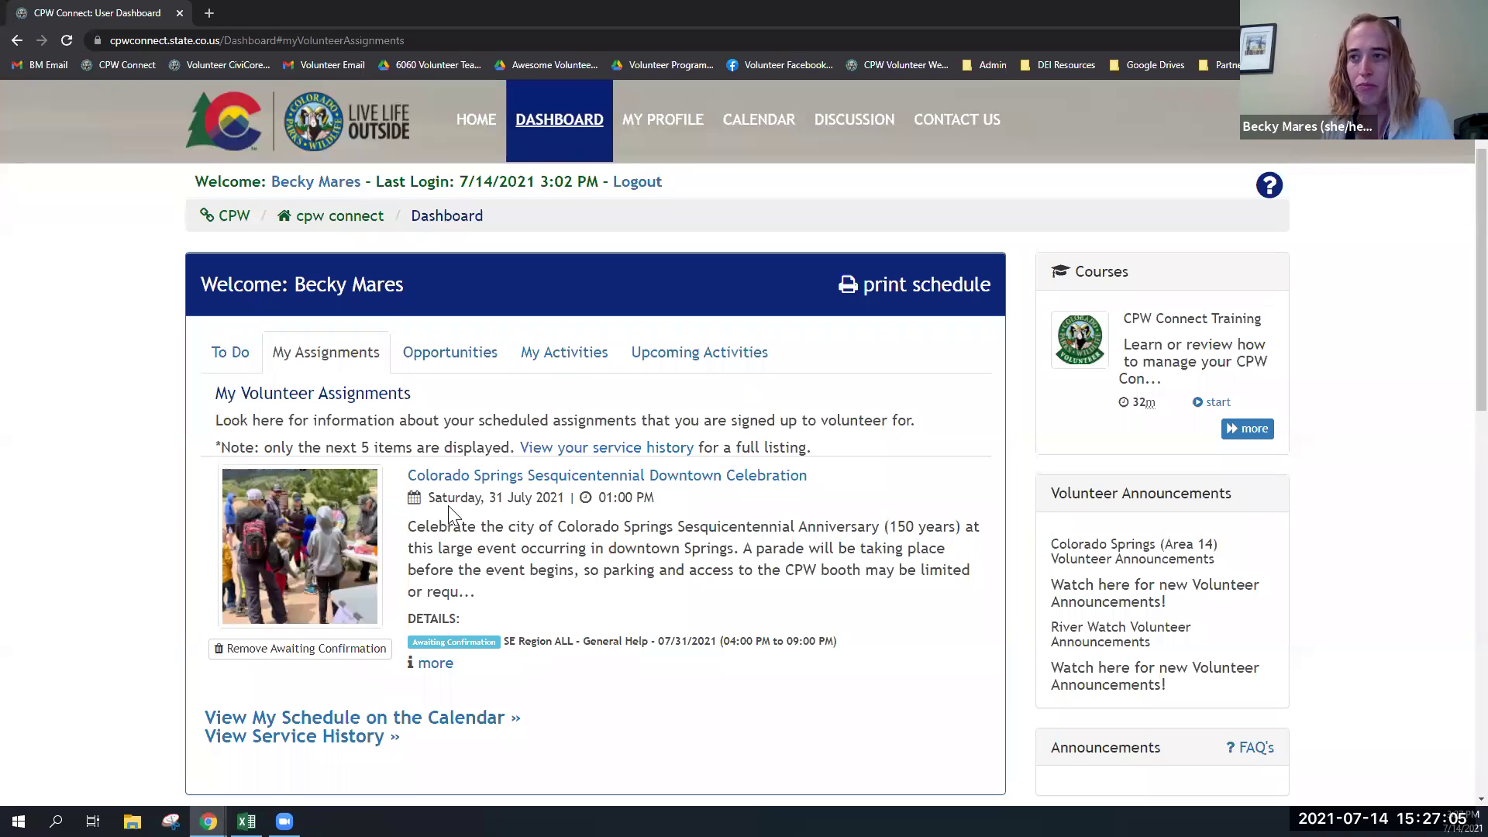
- Switch the dashboard to the Opportunities tab listing the Report Visit links
click(486, 372)
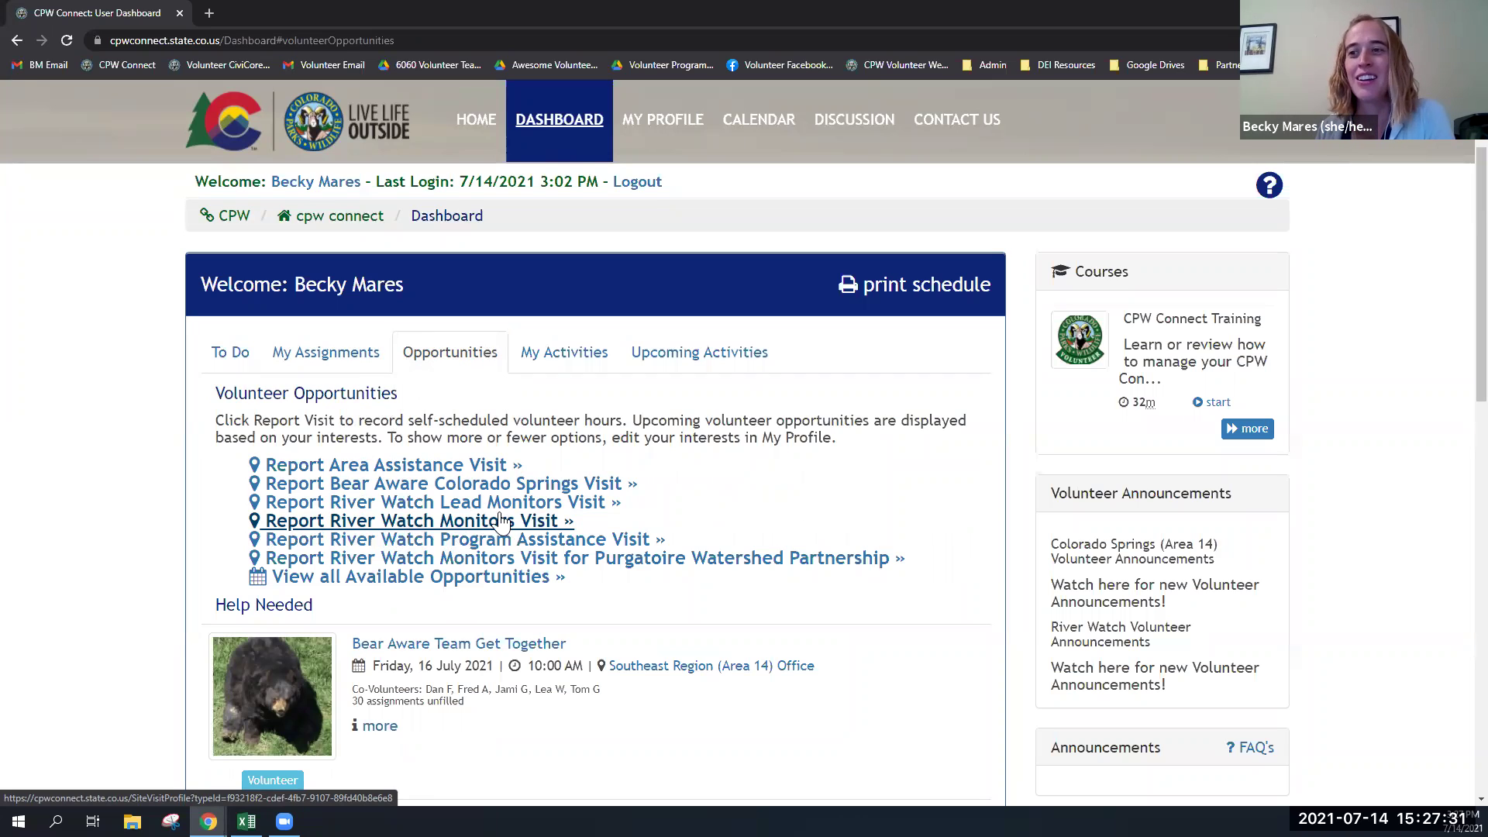
- Start a River Watch Monitors visit report dated 07/02/2021 at 08:00 am with 2 hours worked
click(367, 532)
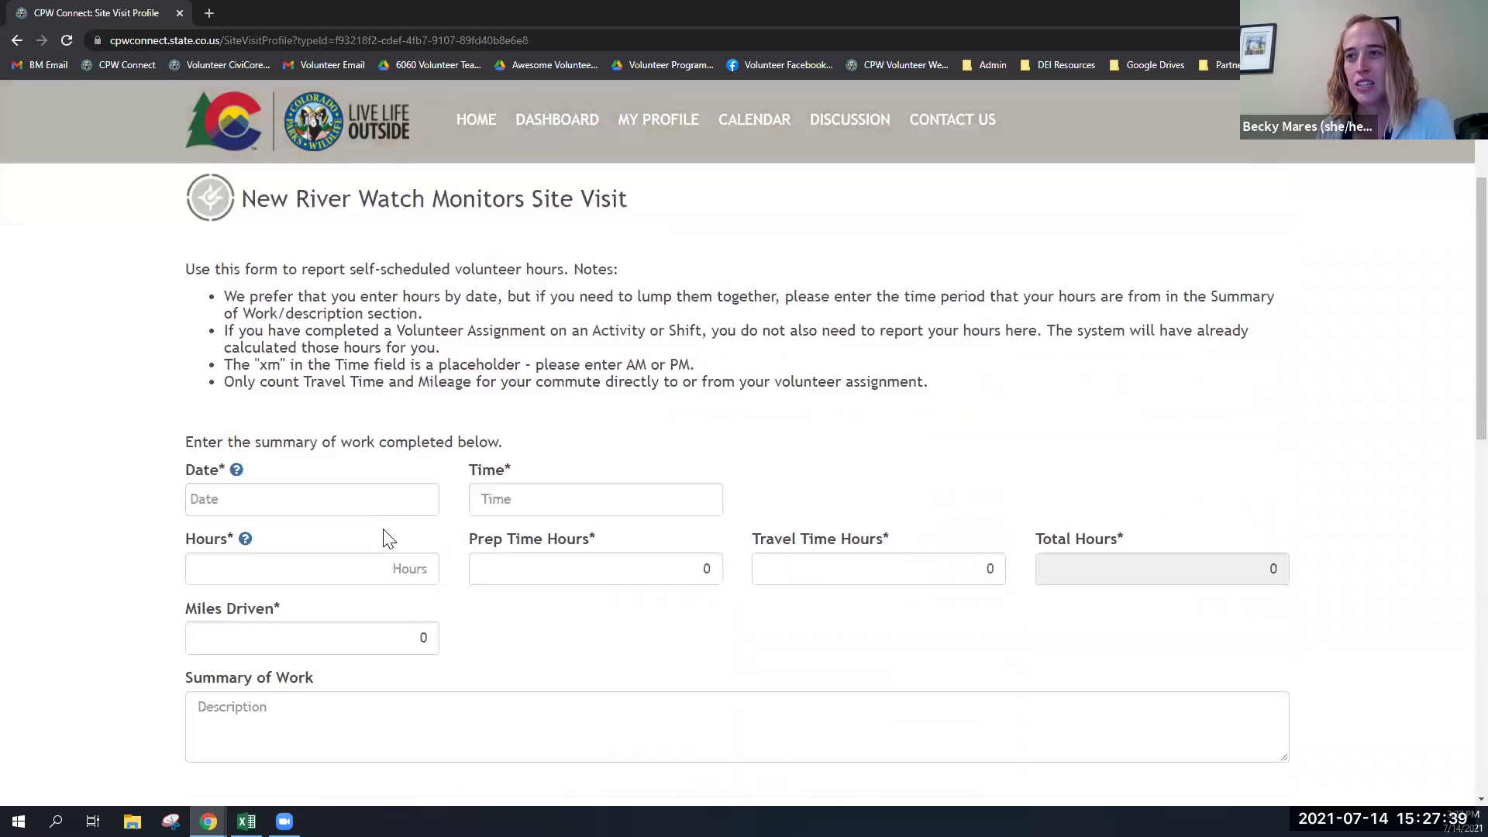
scroll(830, 591, down, 2)
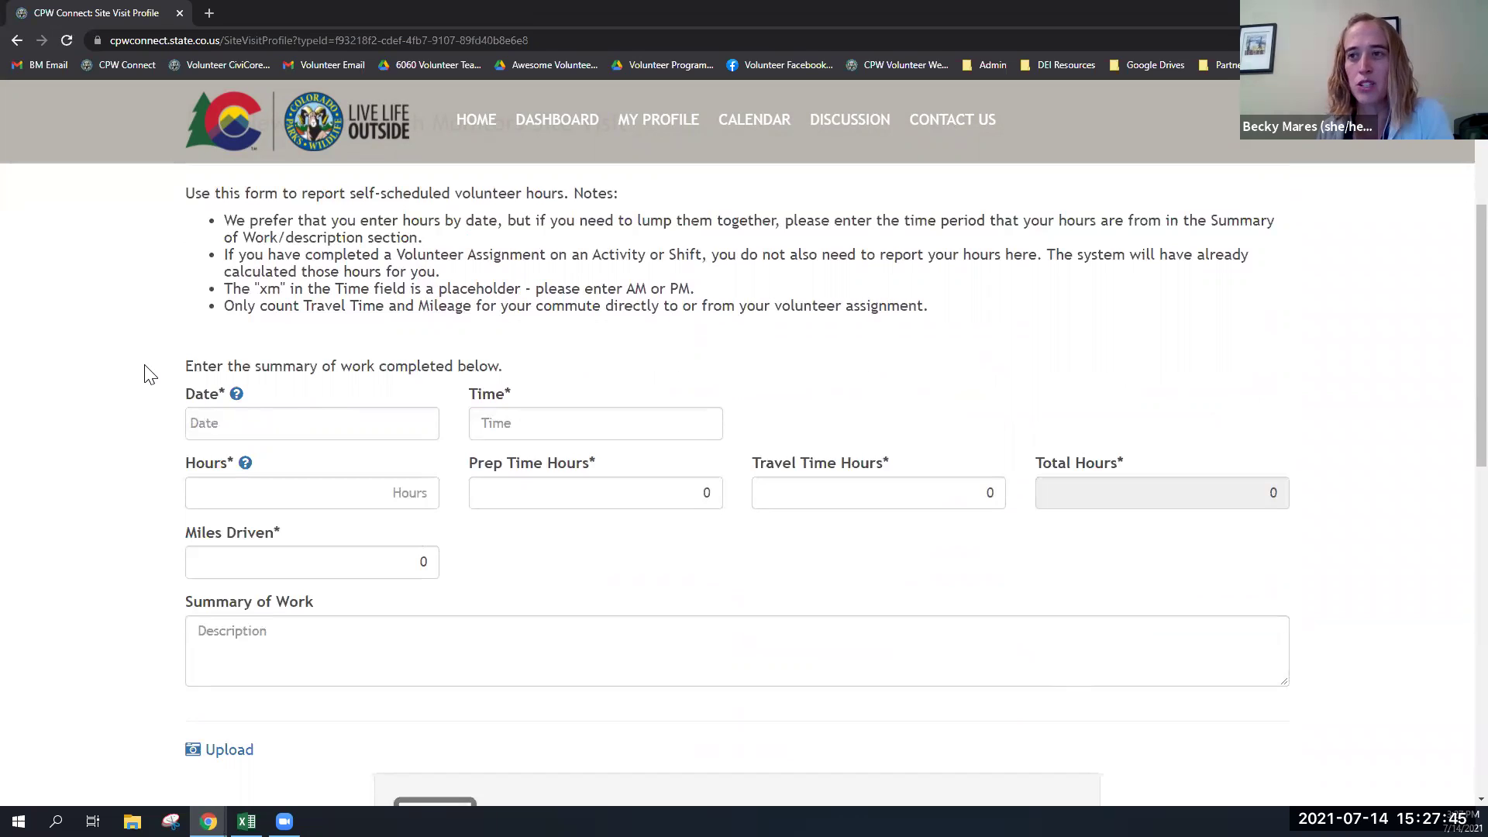
click(193, 419)
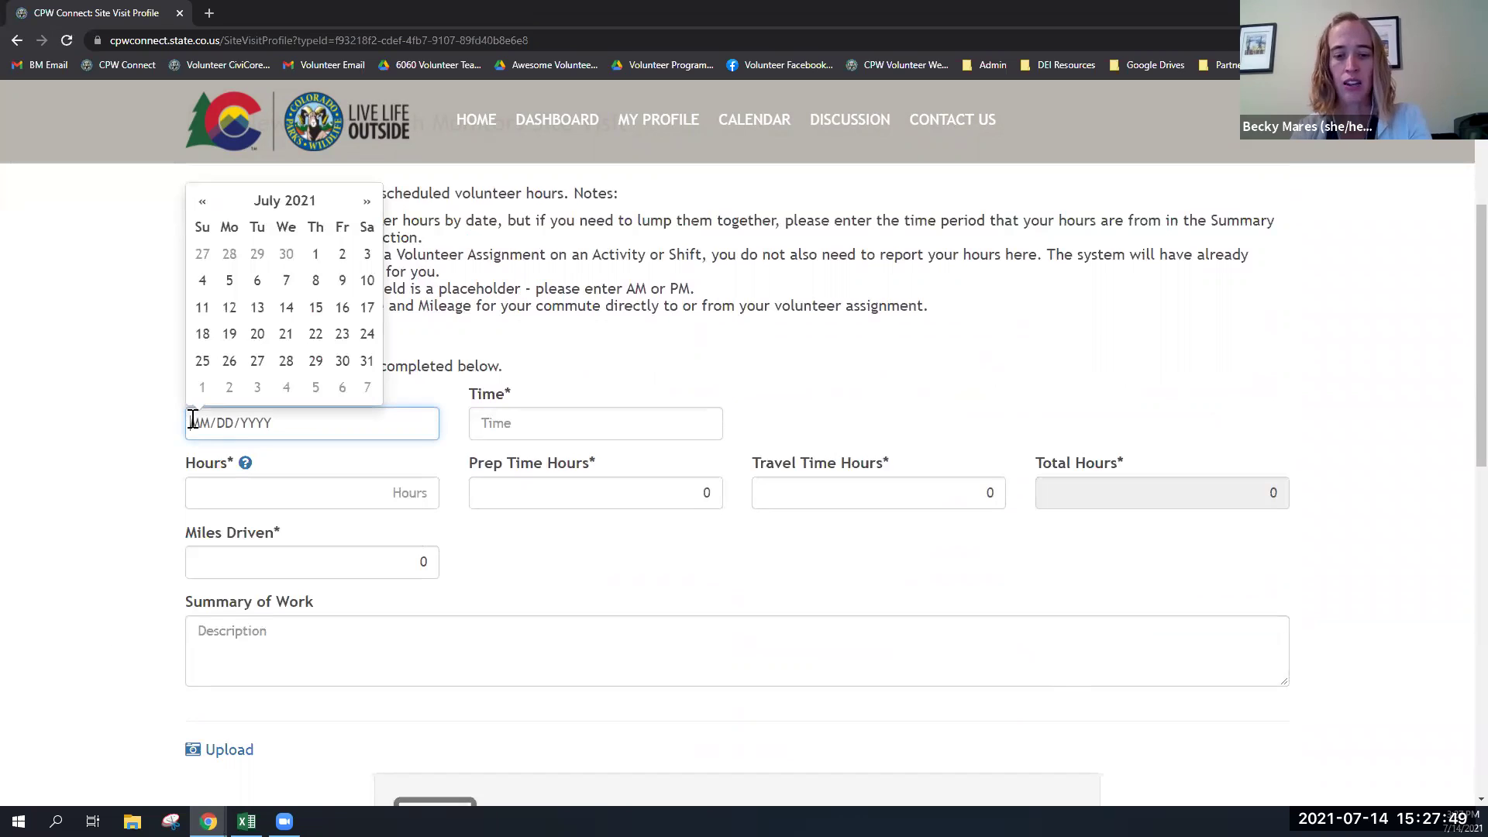
text(07/)
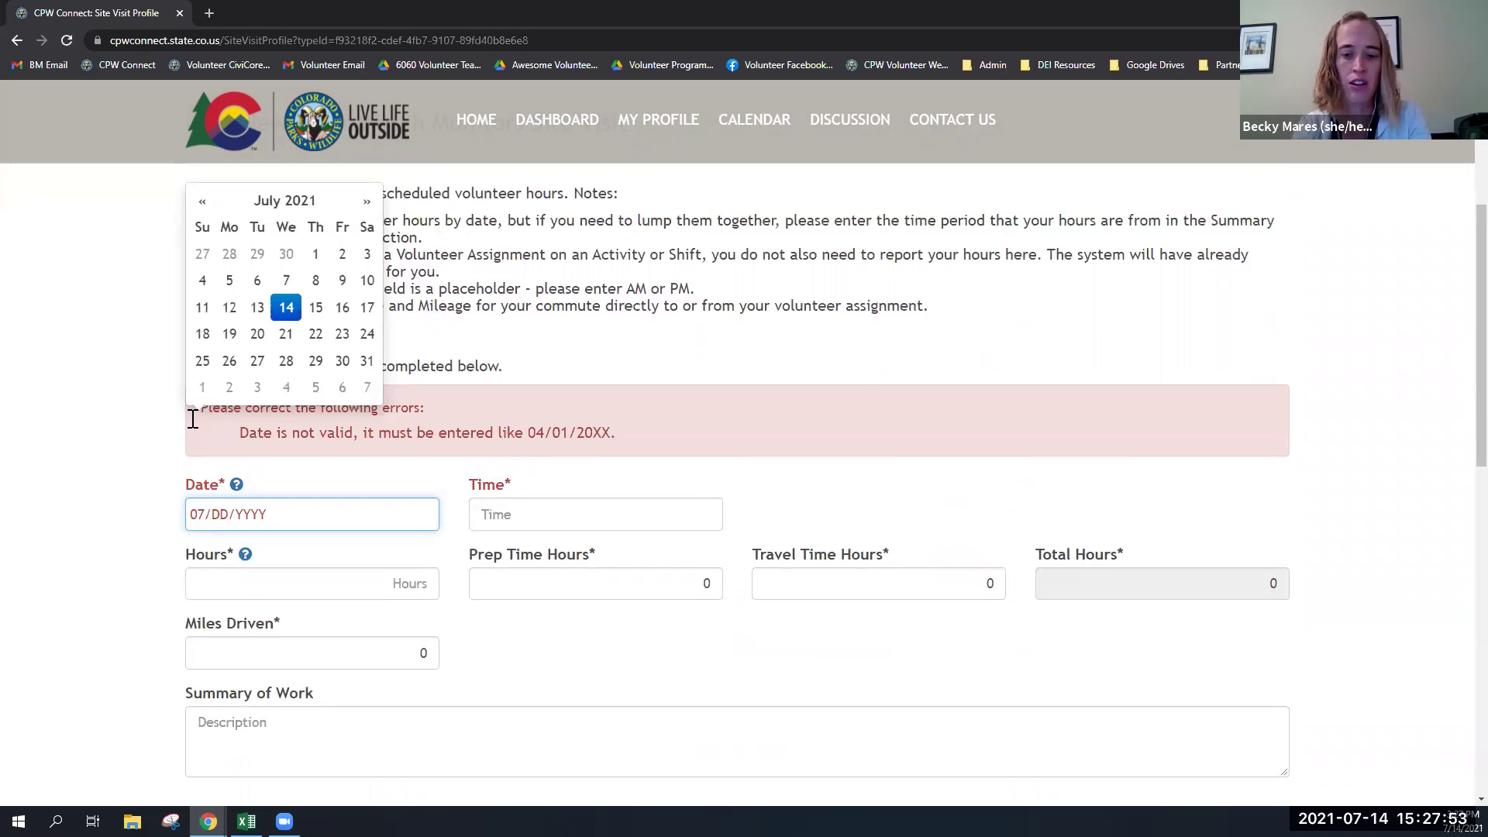
text(02/20)
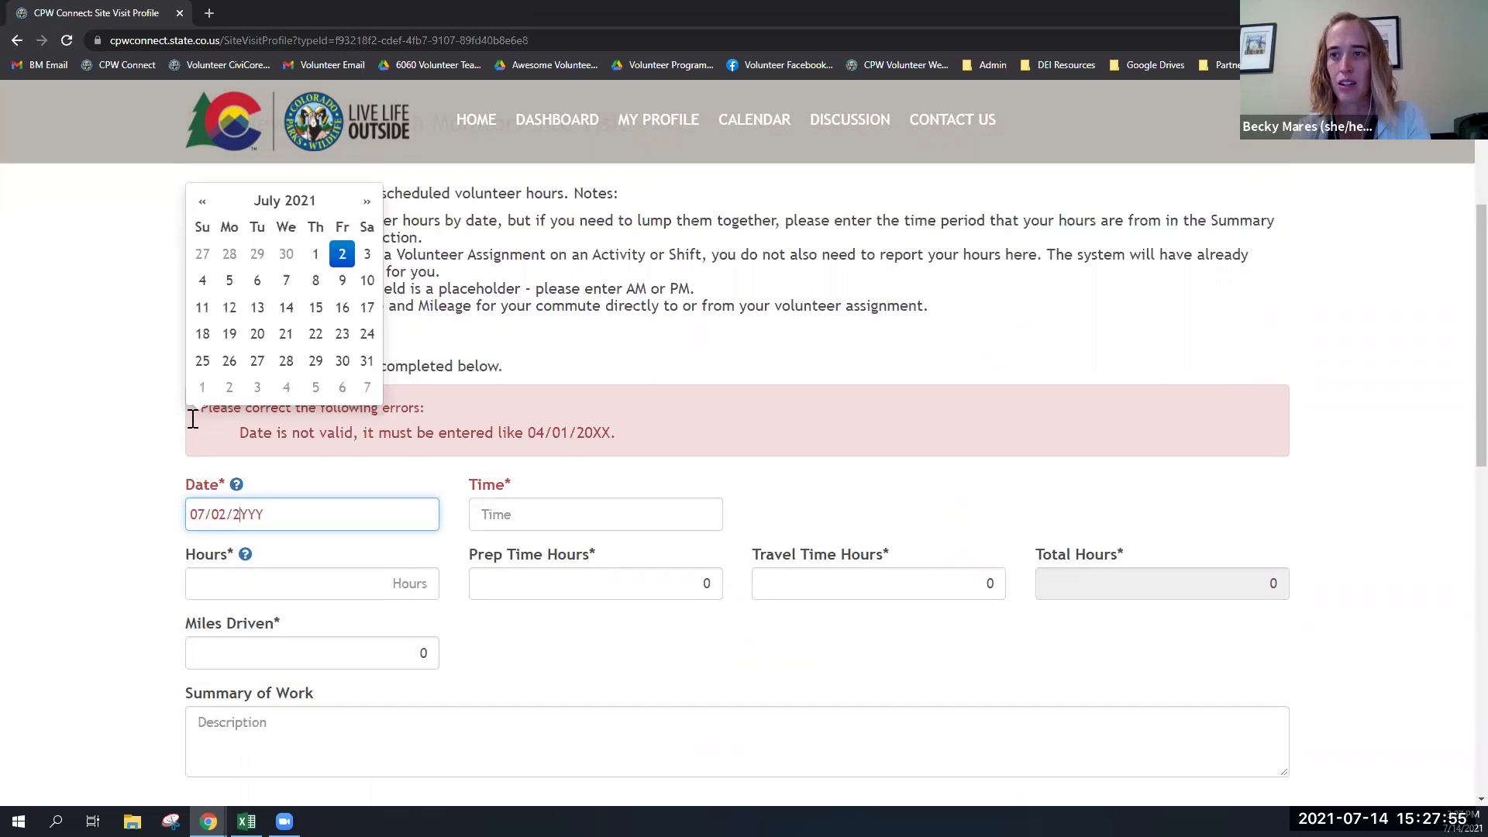
text(21)
key(Tab)
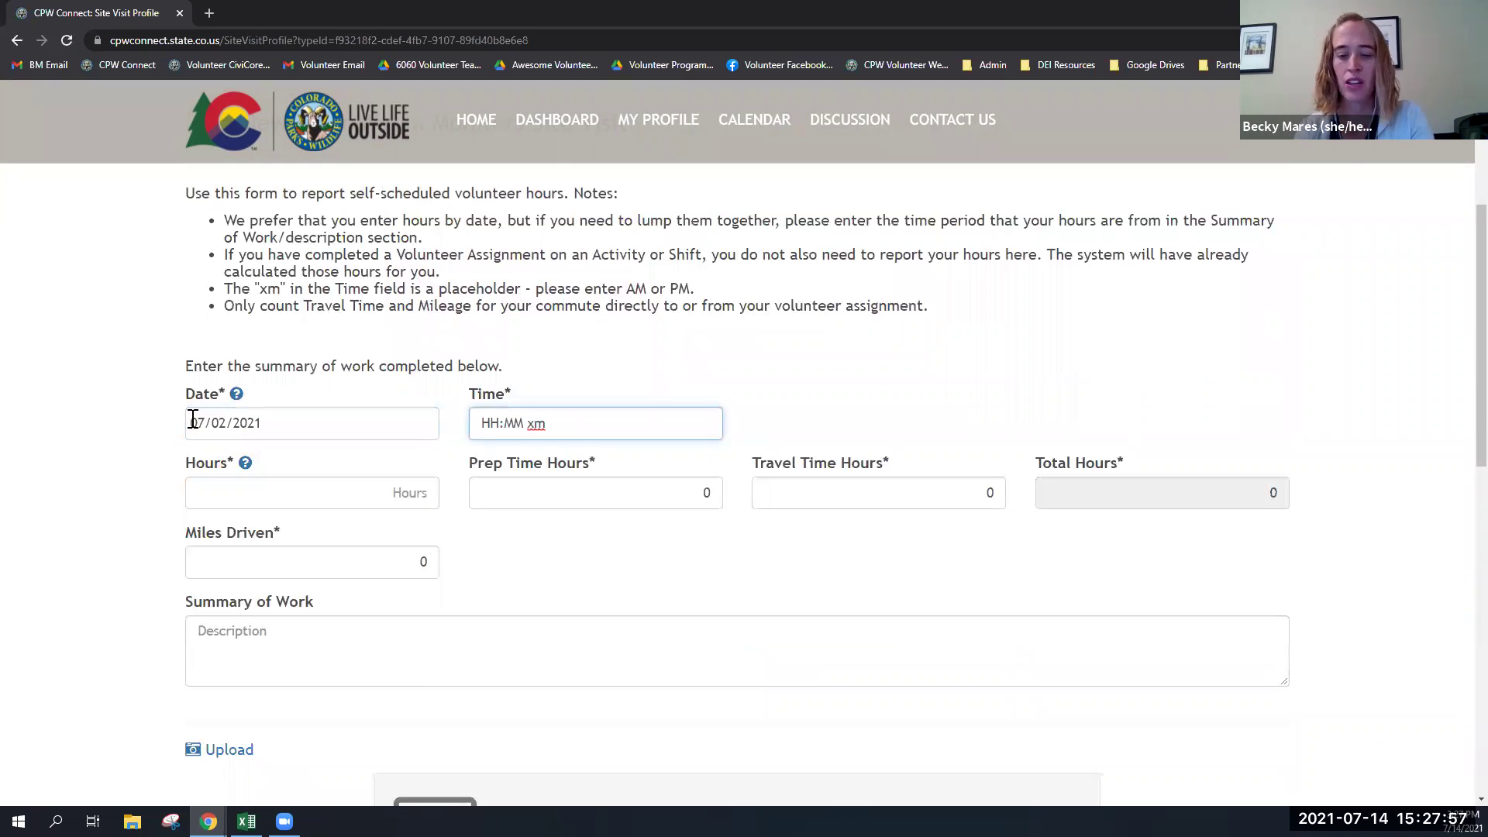
text(0800am)
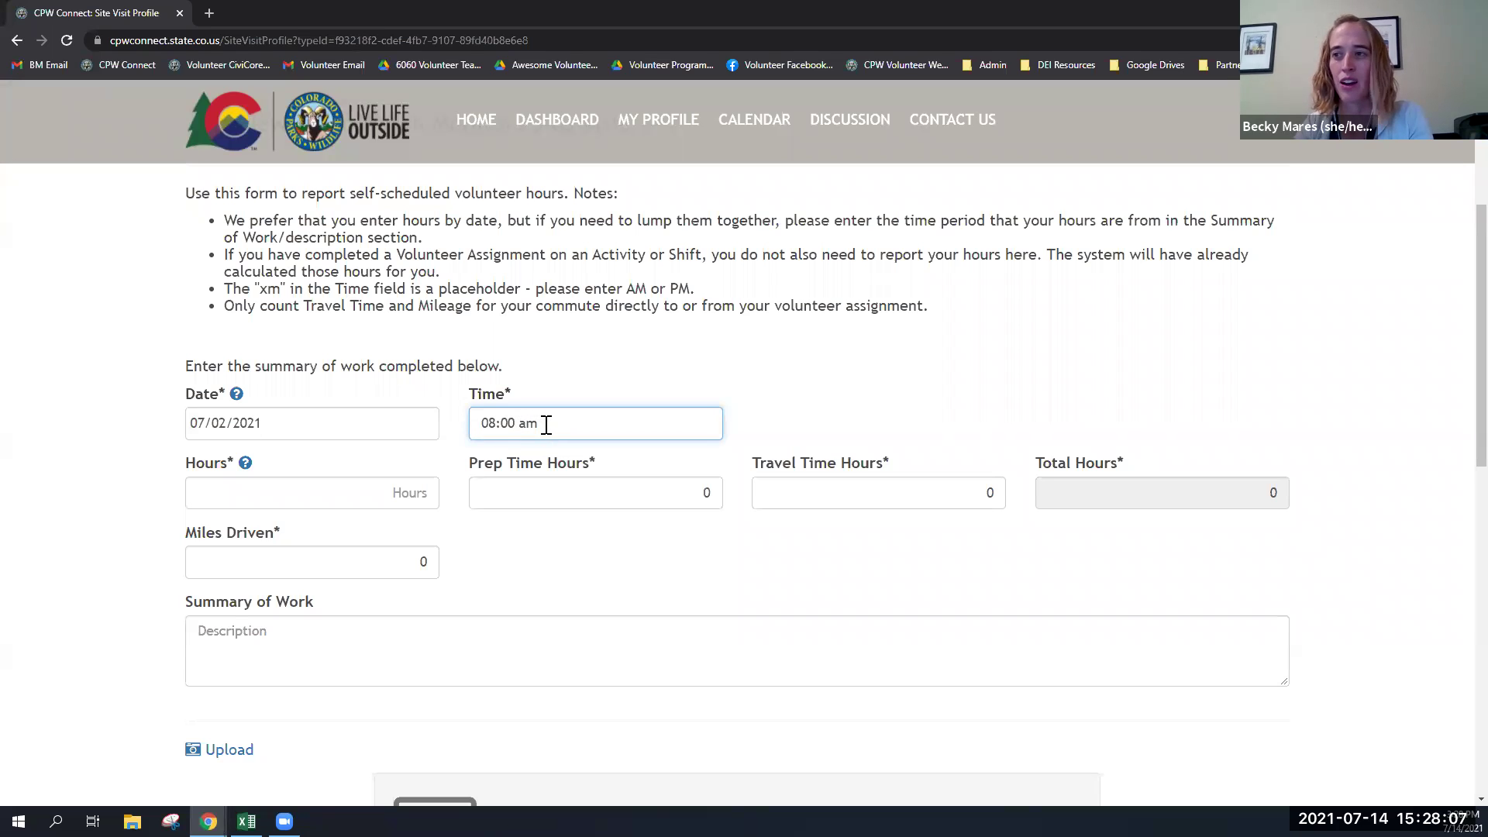
key(BackSpace)
key(BackSpace)
key(BackSpace)
key(BackSpace)
text(0 )
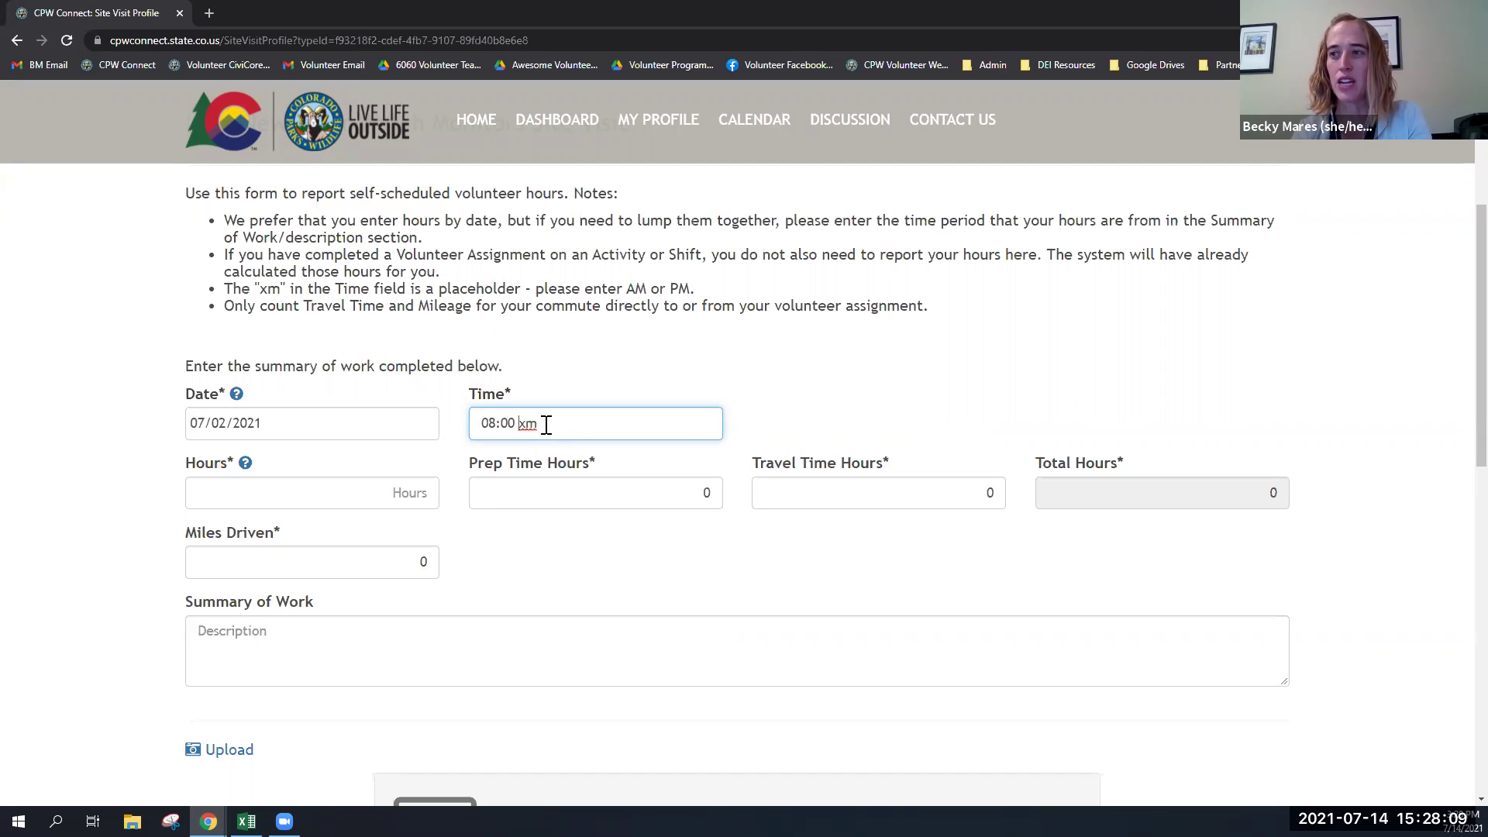
text(a)
key(Tab)
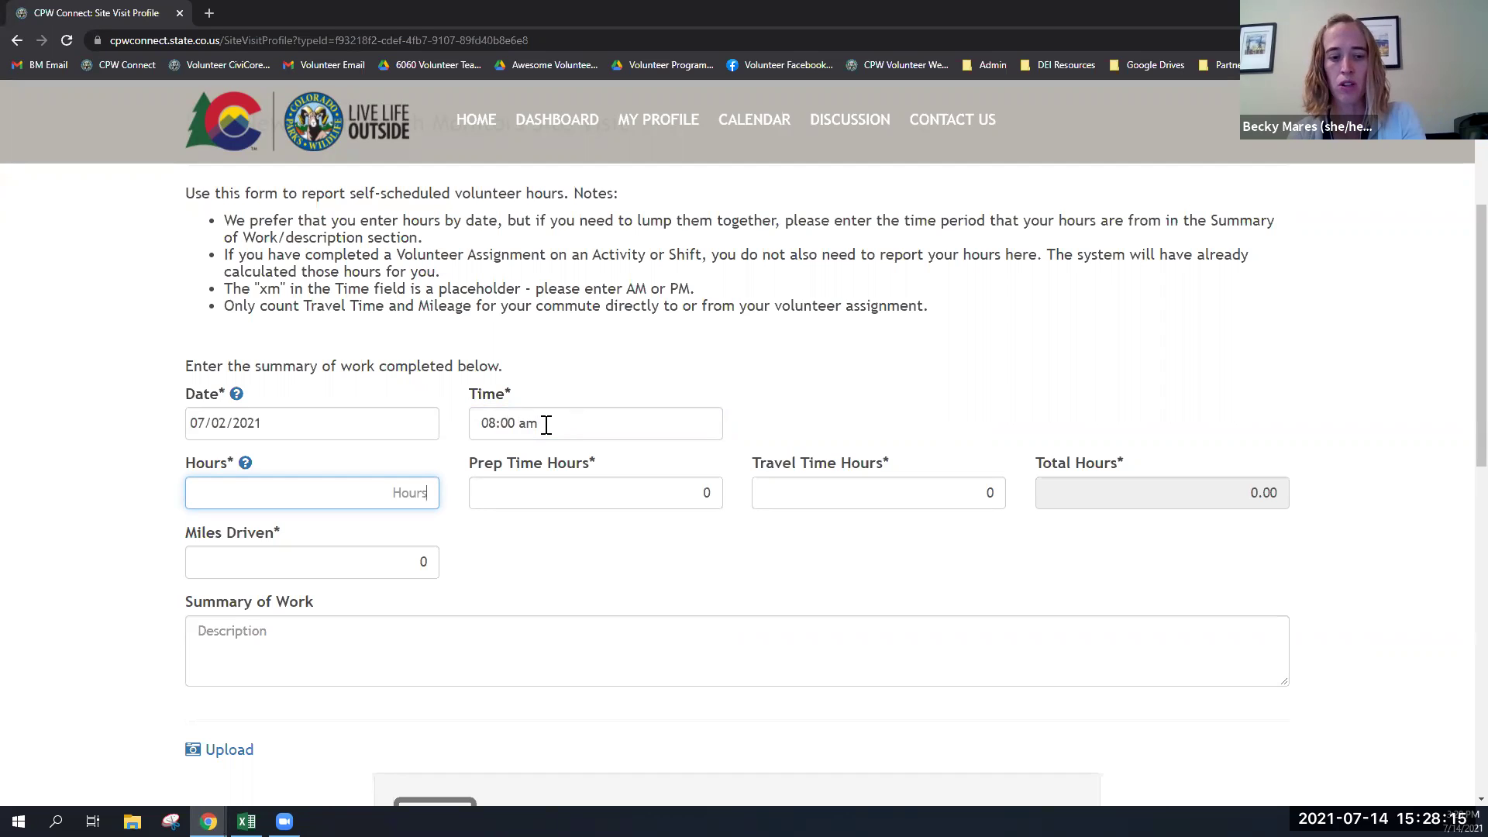
text(2)
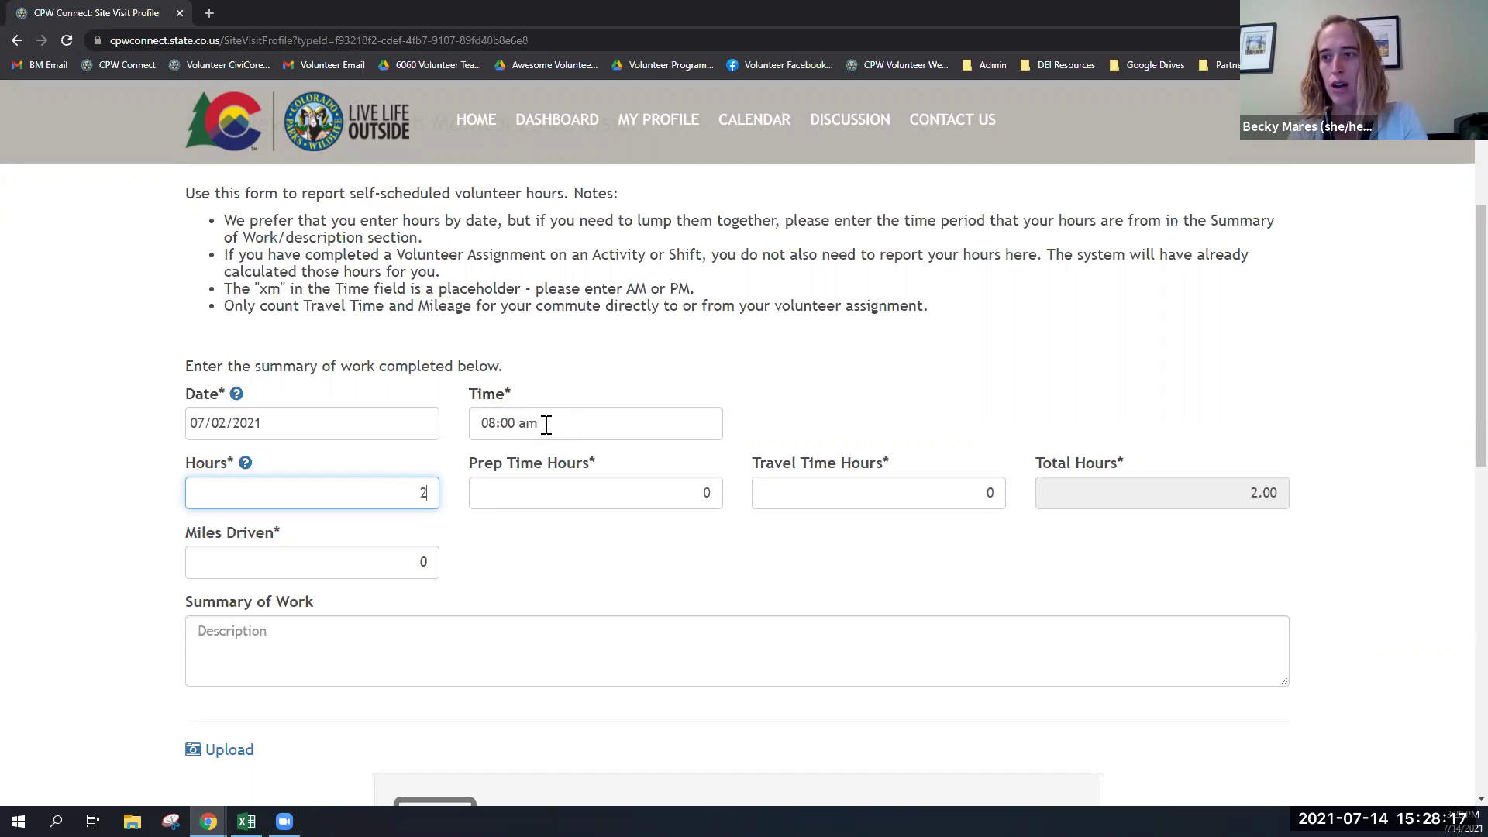
key(Tab)
key(Tab)
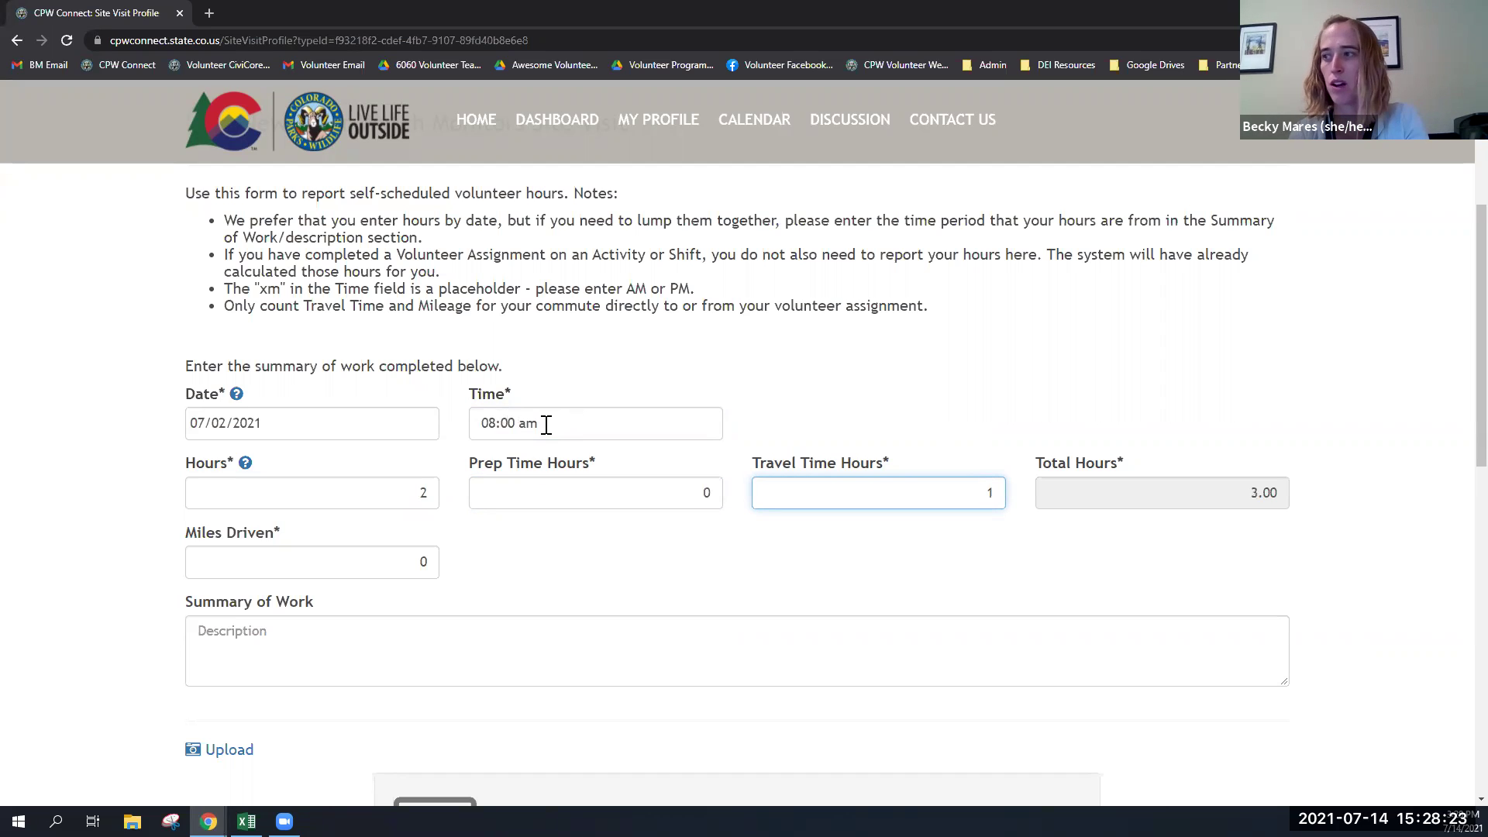
key(Tab)
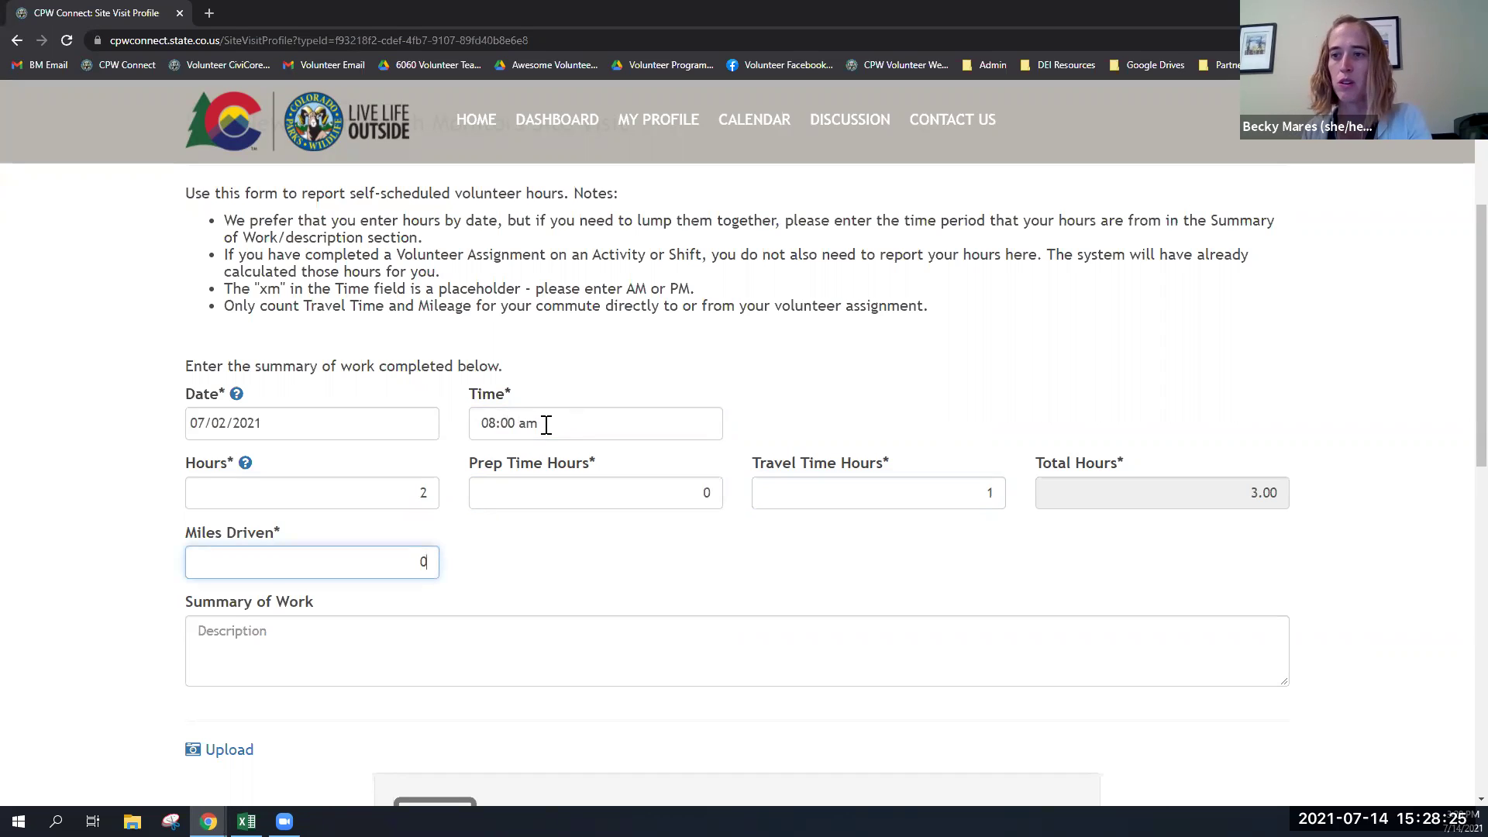
- Enter the summary 'Sample pH, oxygen, and other things.' and save the visit
scroll(488, 427, down, 4)
click(365, 354)
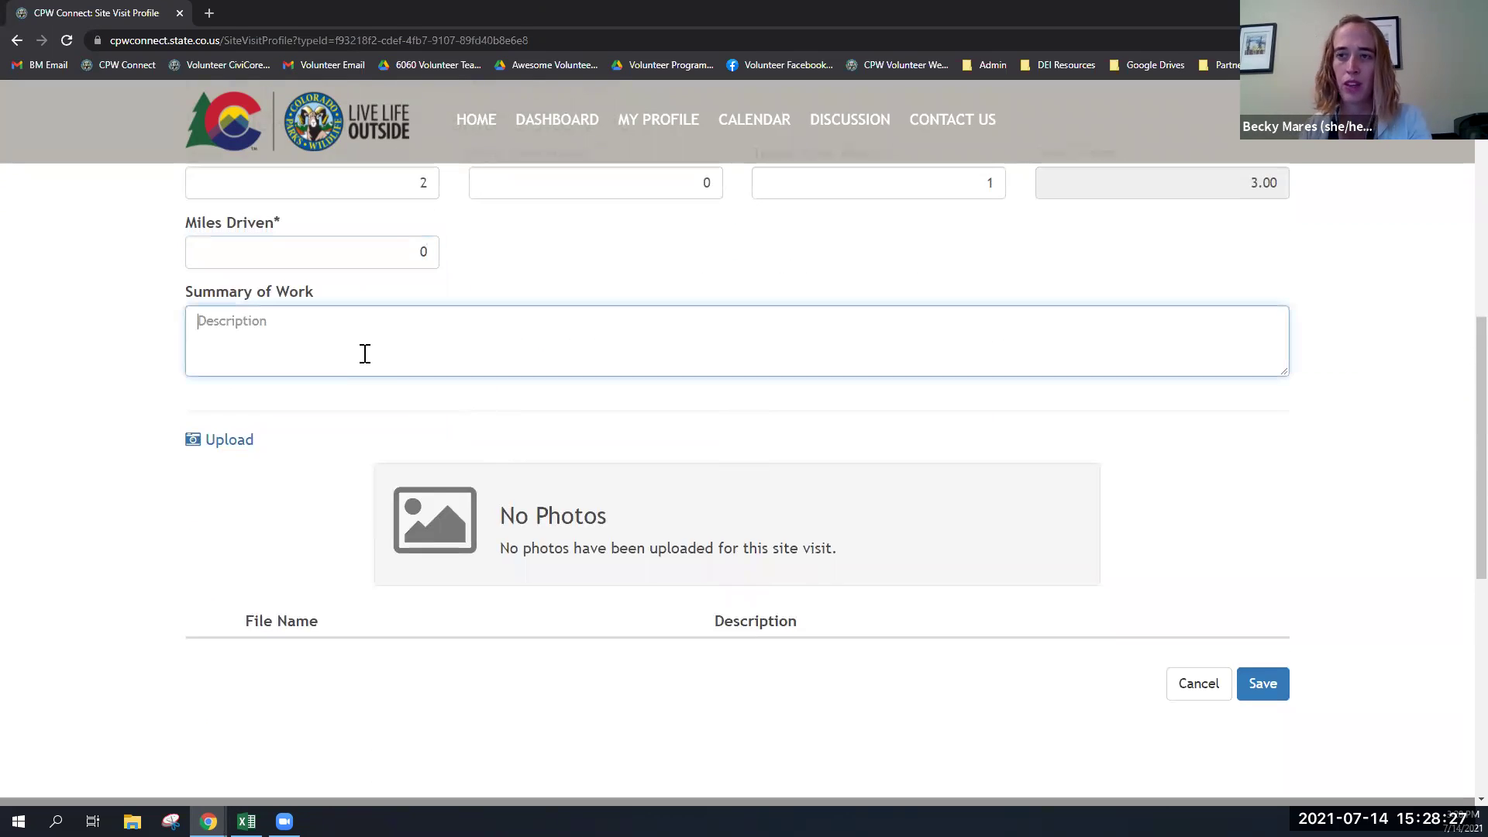
text(S)
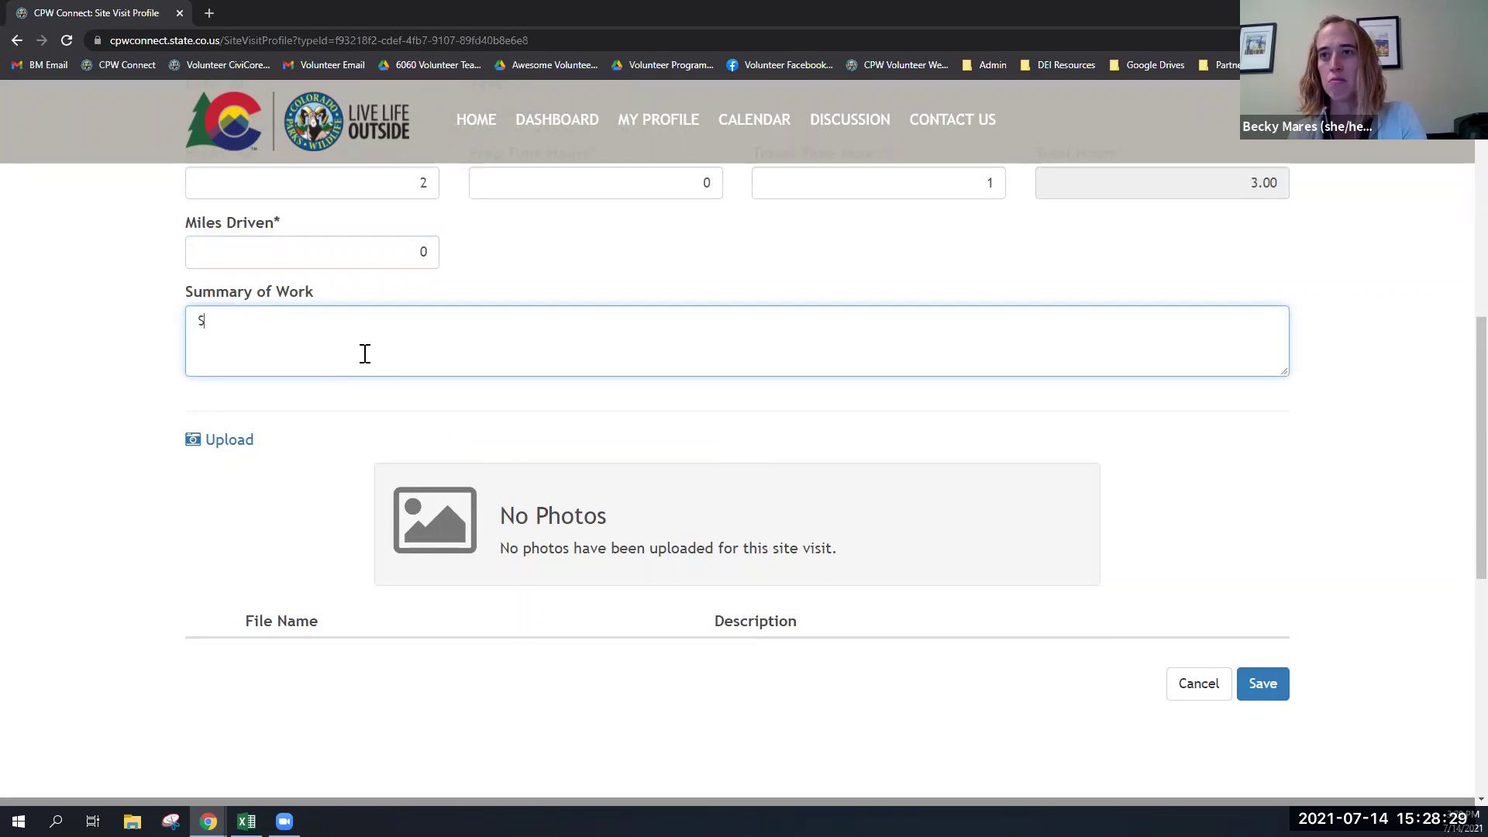
text(ample pH, )
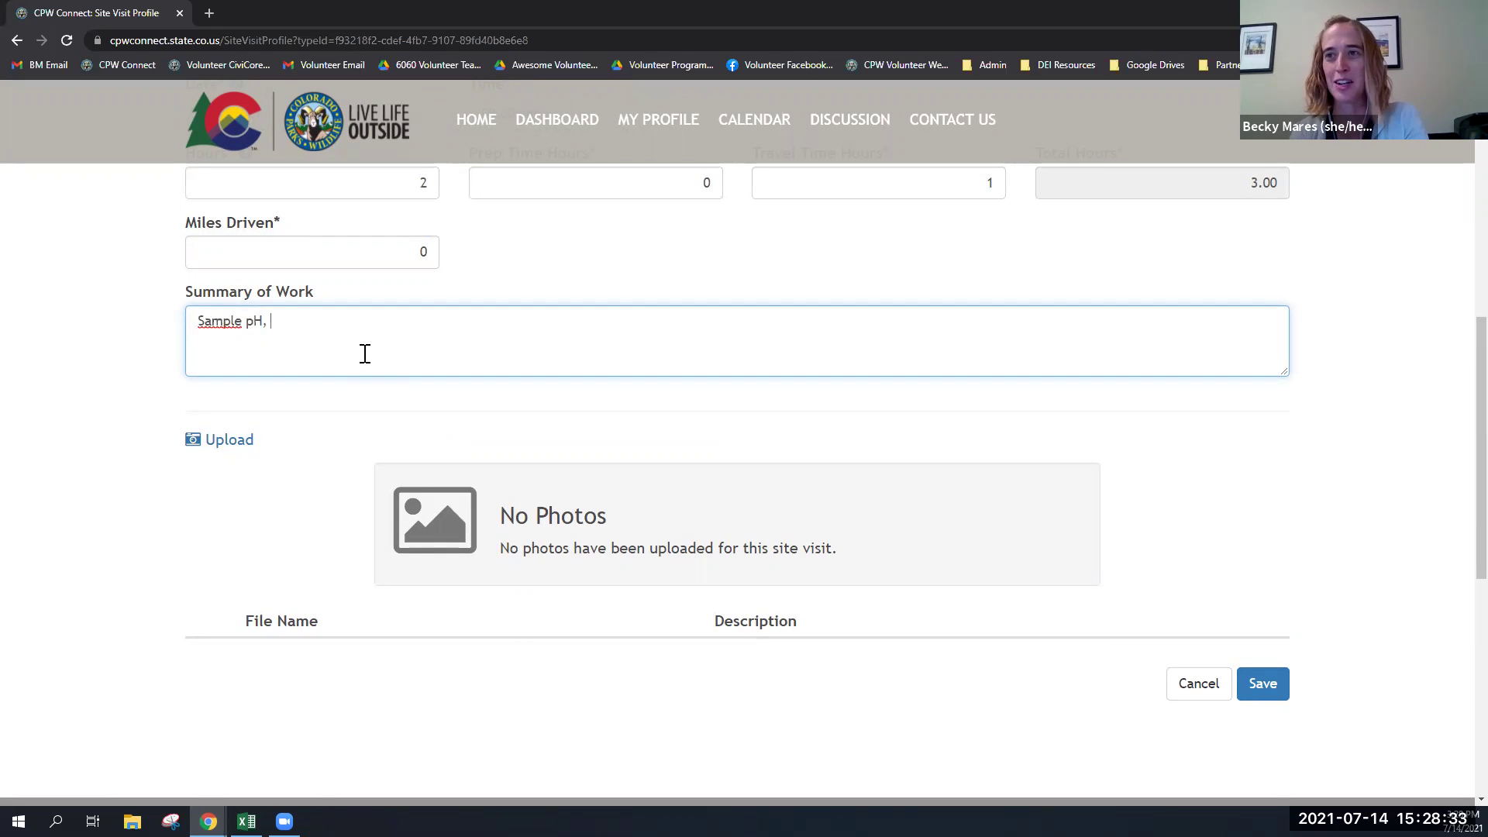
text(oxygen, and other thi)
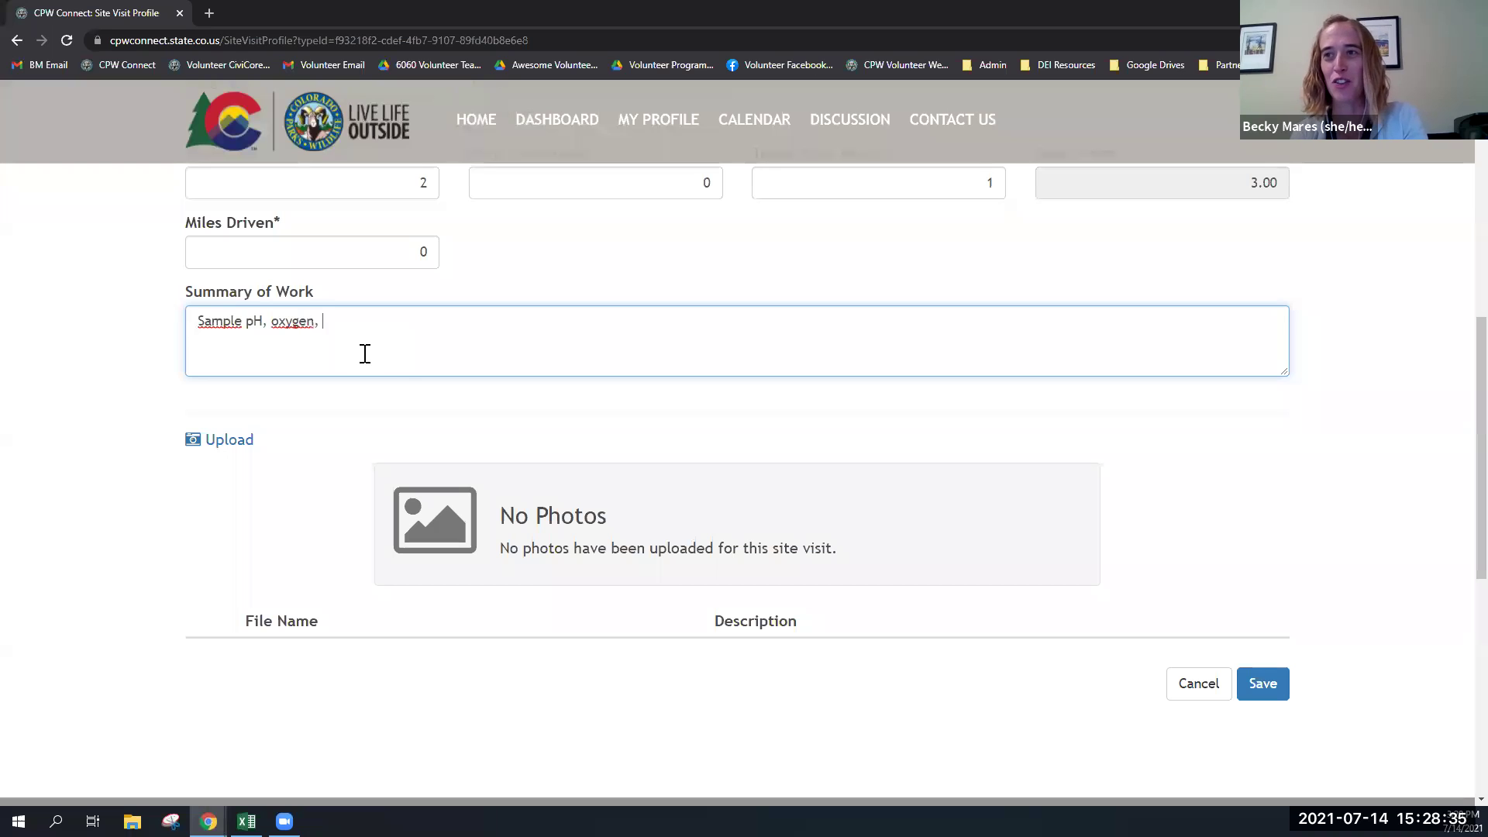
text(ngs.)
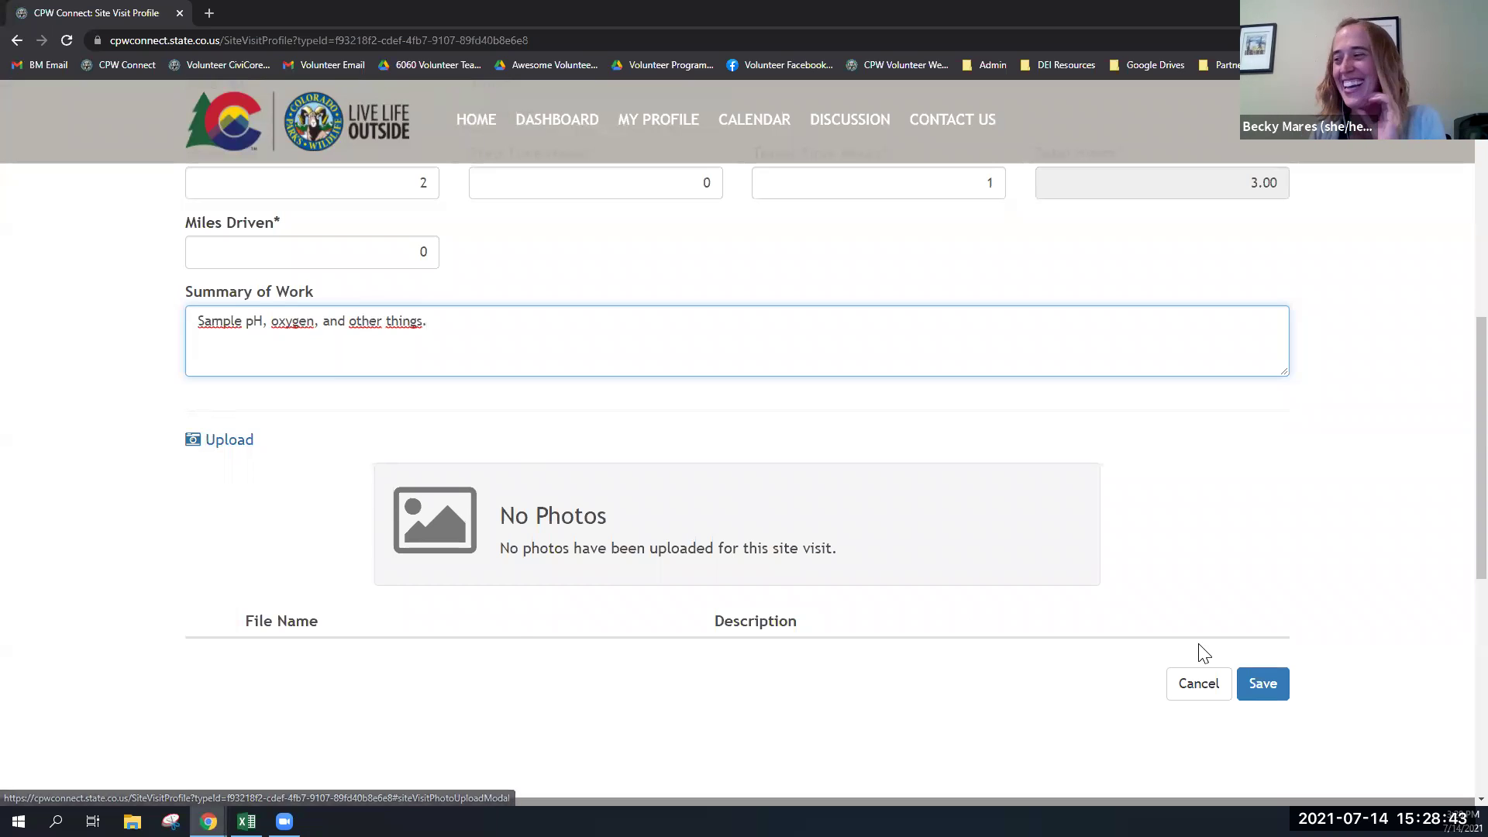
click(1255, 689)
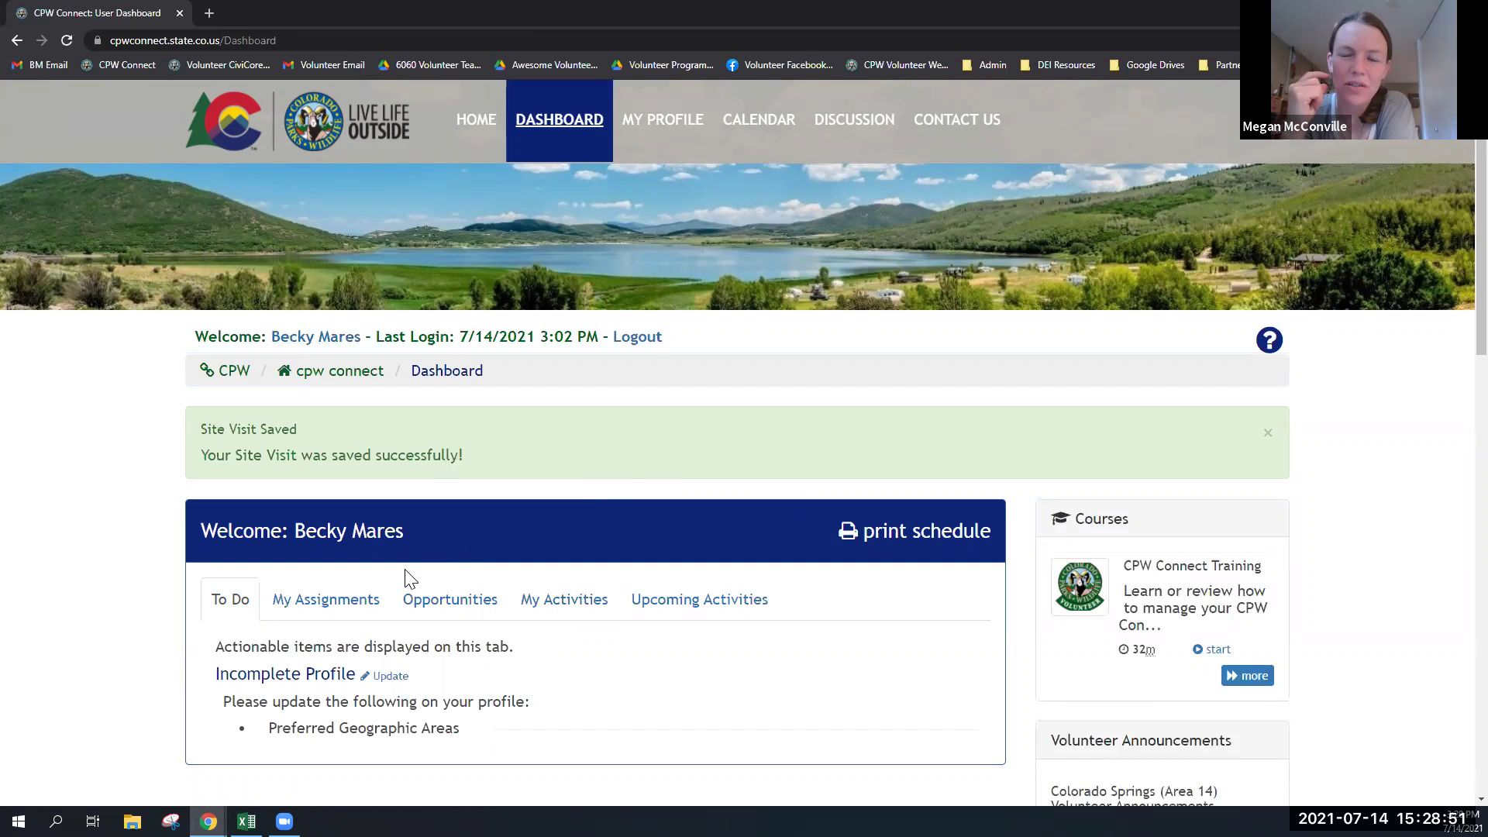
- Open a new Report River Watch Monitors Visit form and enter 30 miles driven
click(457, 596)
scroll(465, 597, down, 2)
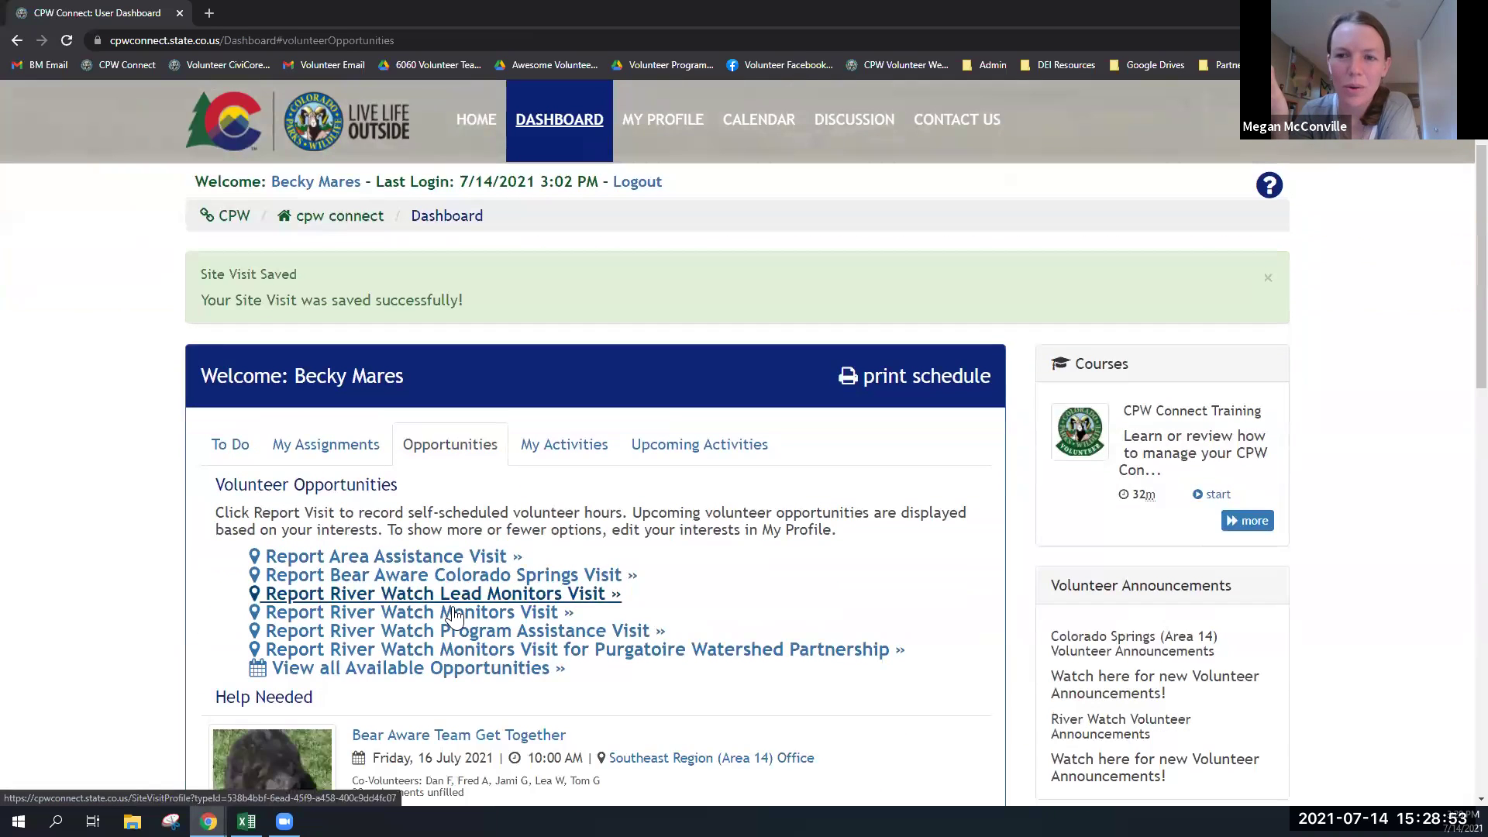
click(450, 612)
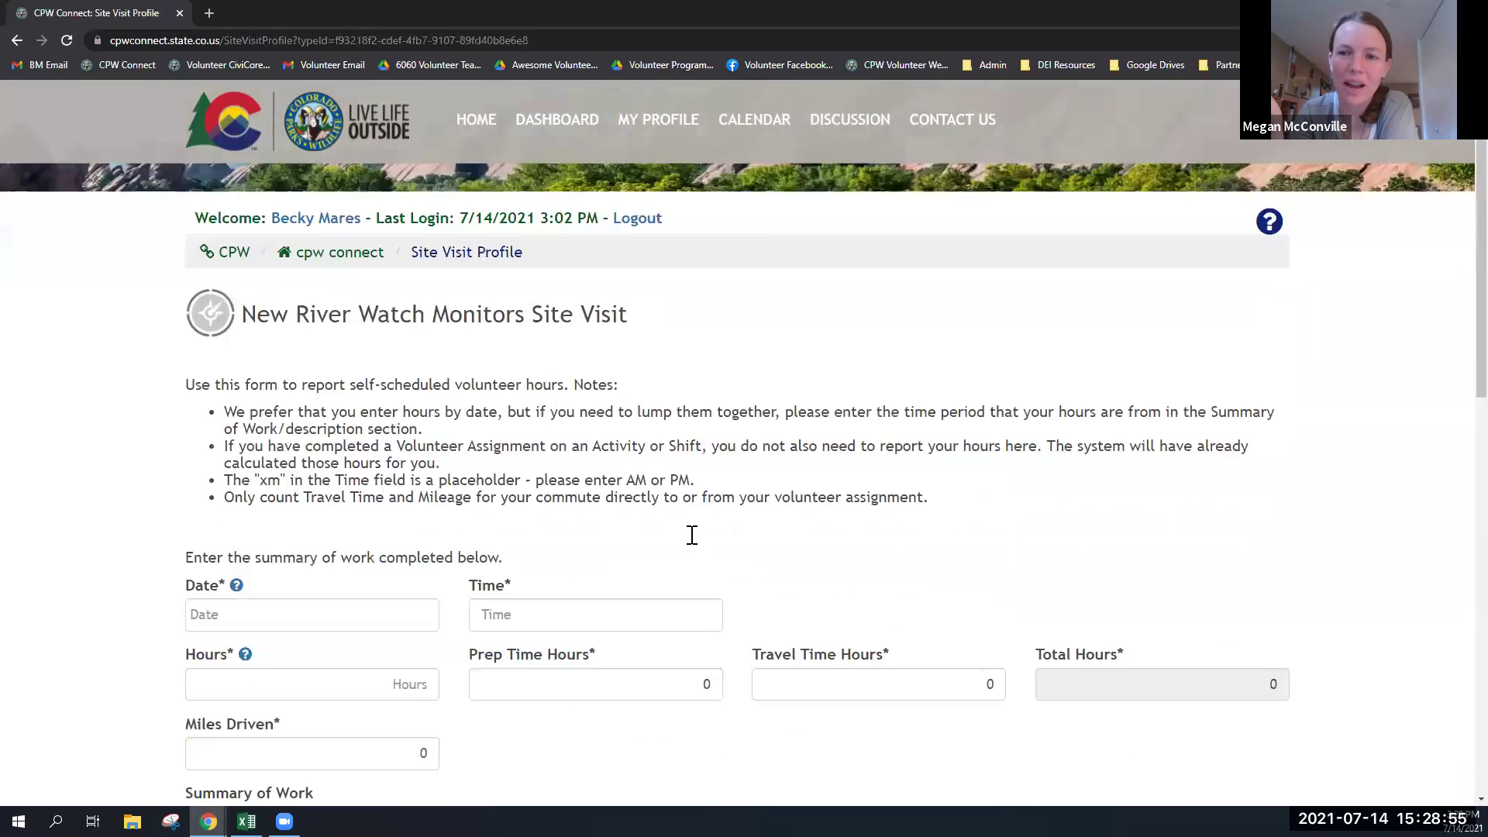
scroll(651, 543, down, 2)
click(400, 568)
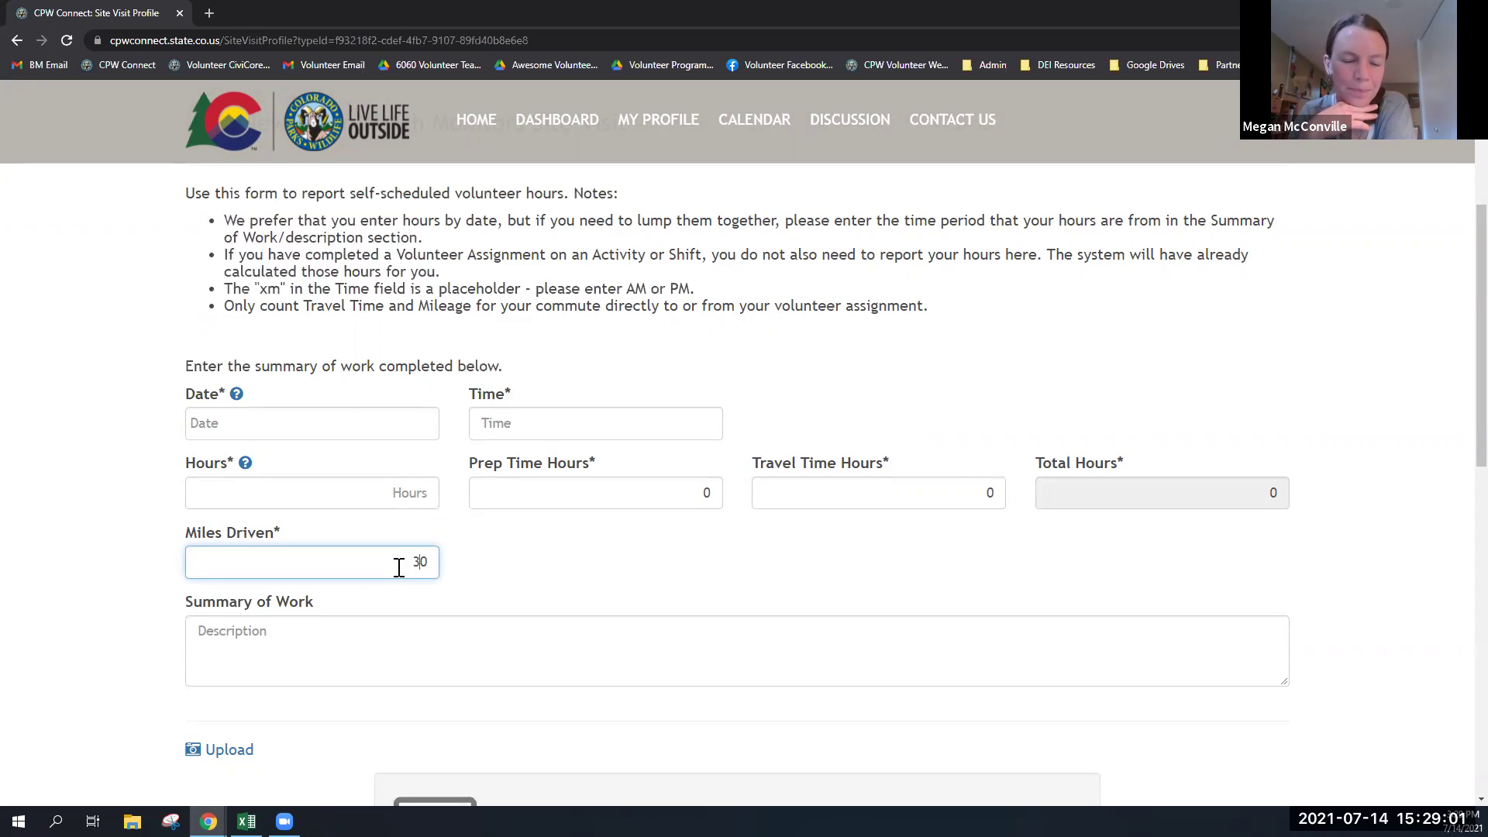
click(603, 582)
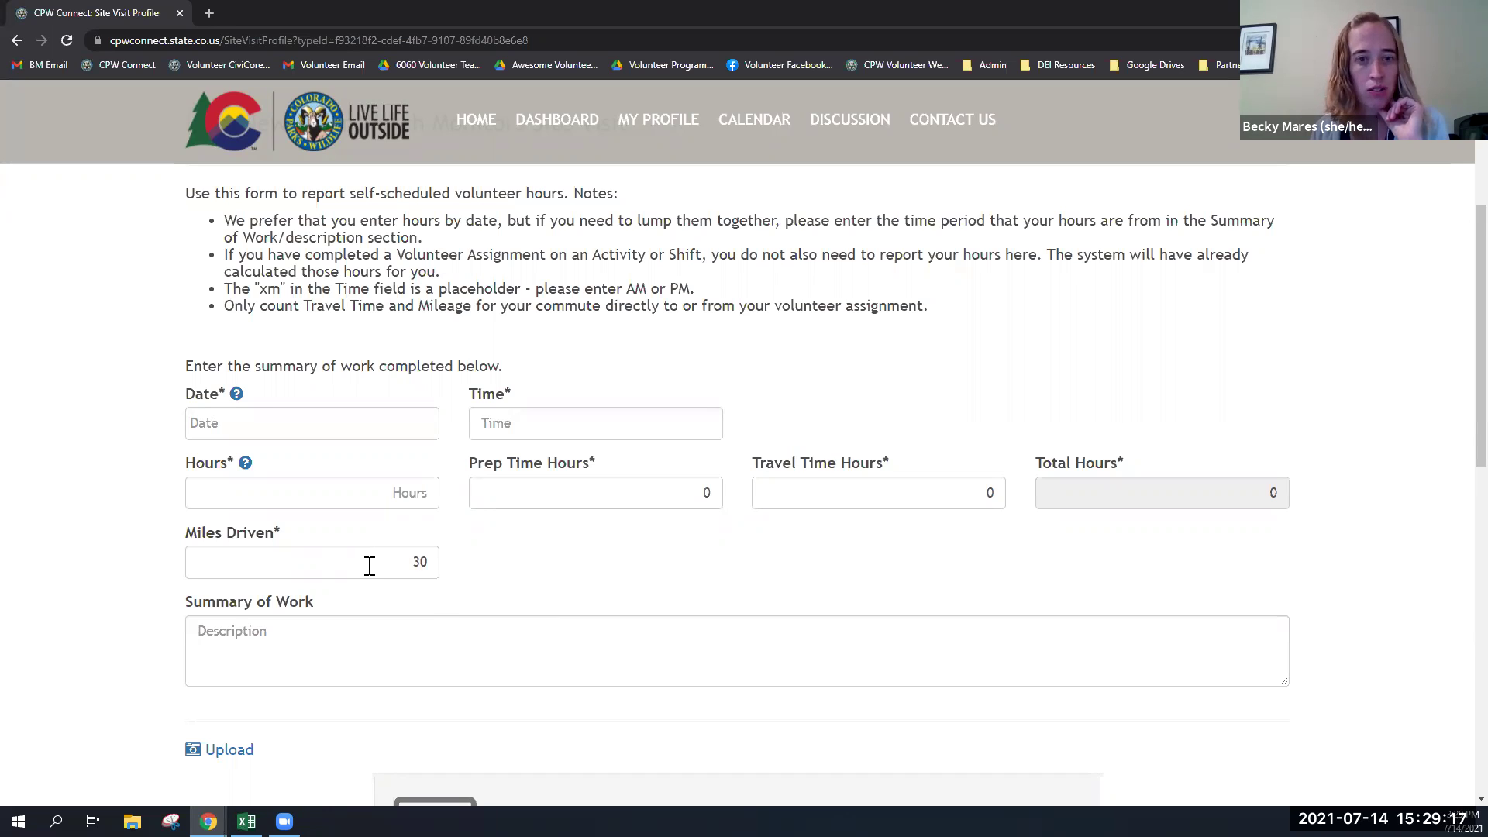
scroll(593, 372, up, 1)
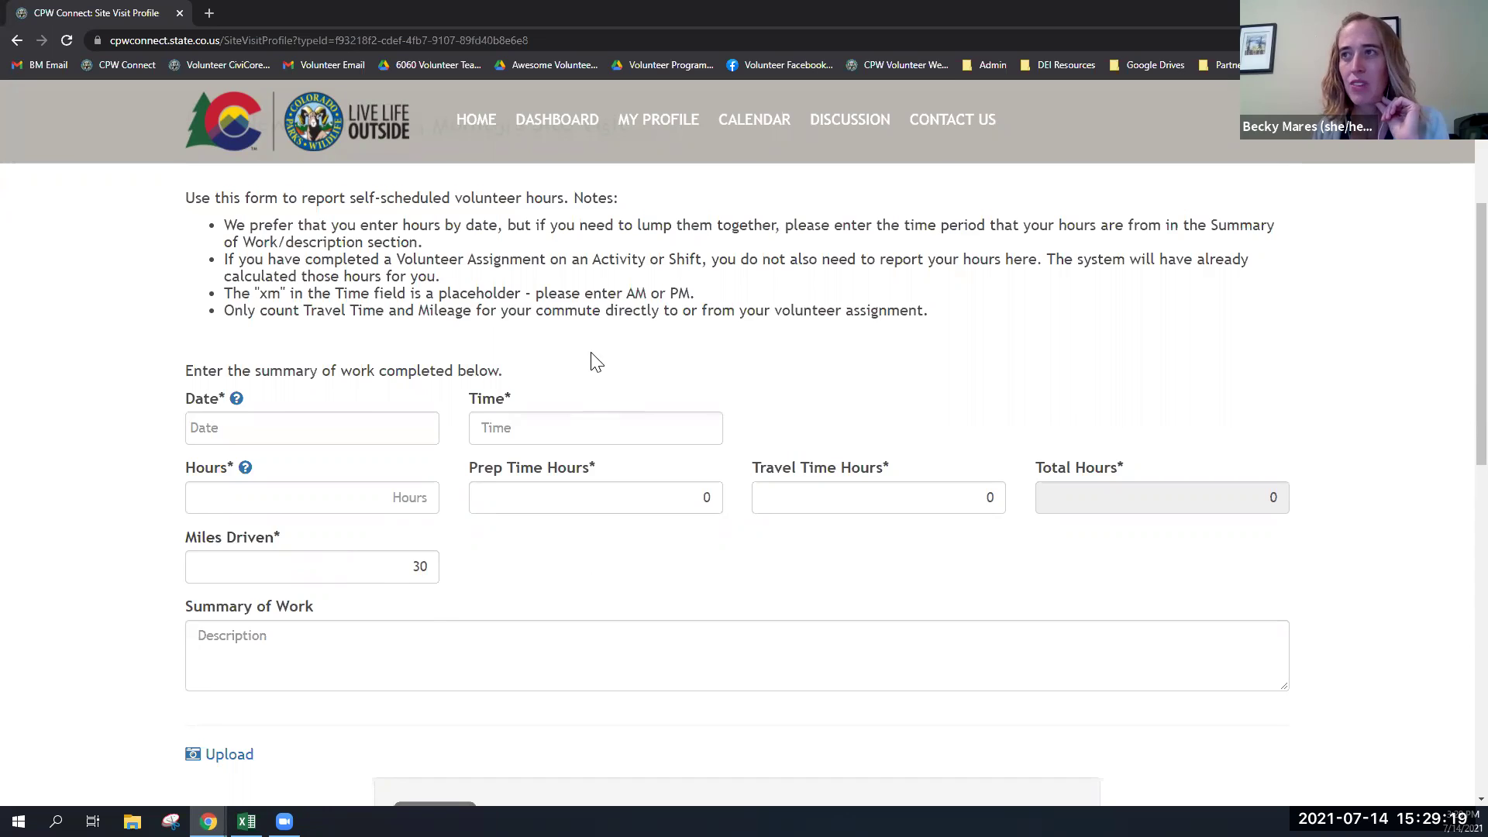
scroll(593, 362, up, 4)
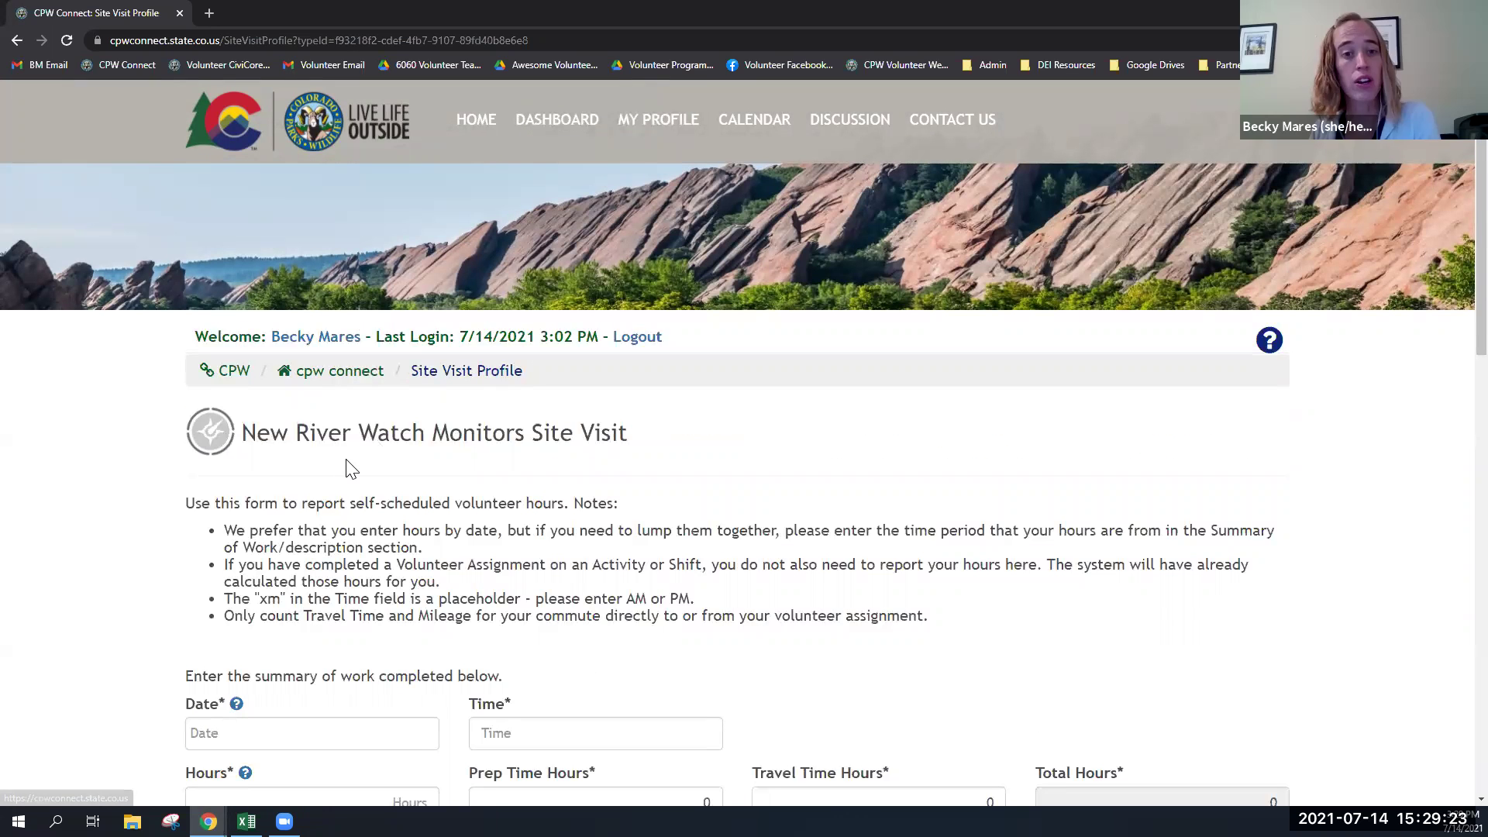
scroll(353, 473, down, 3)
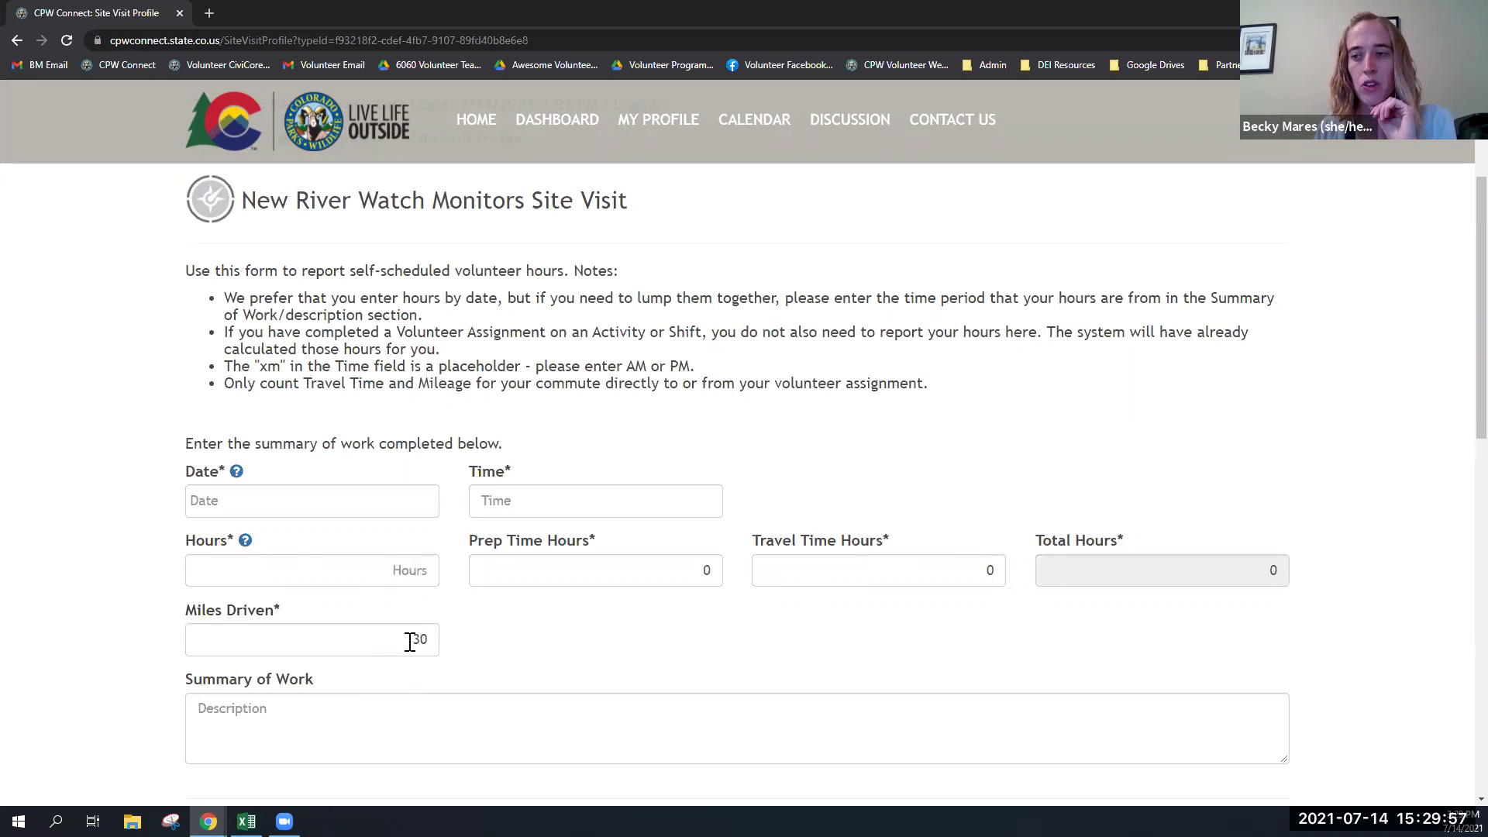
- Open the profile's full service history and locate the 07/02/2021 site visit
click(564, 123)
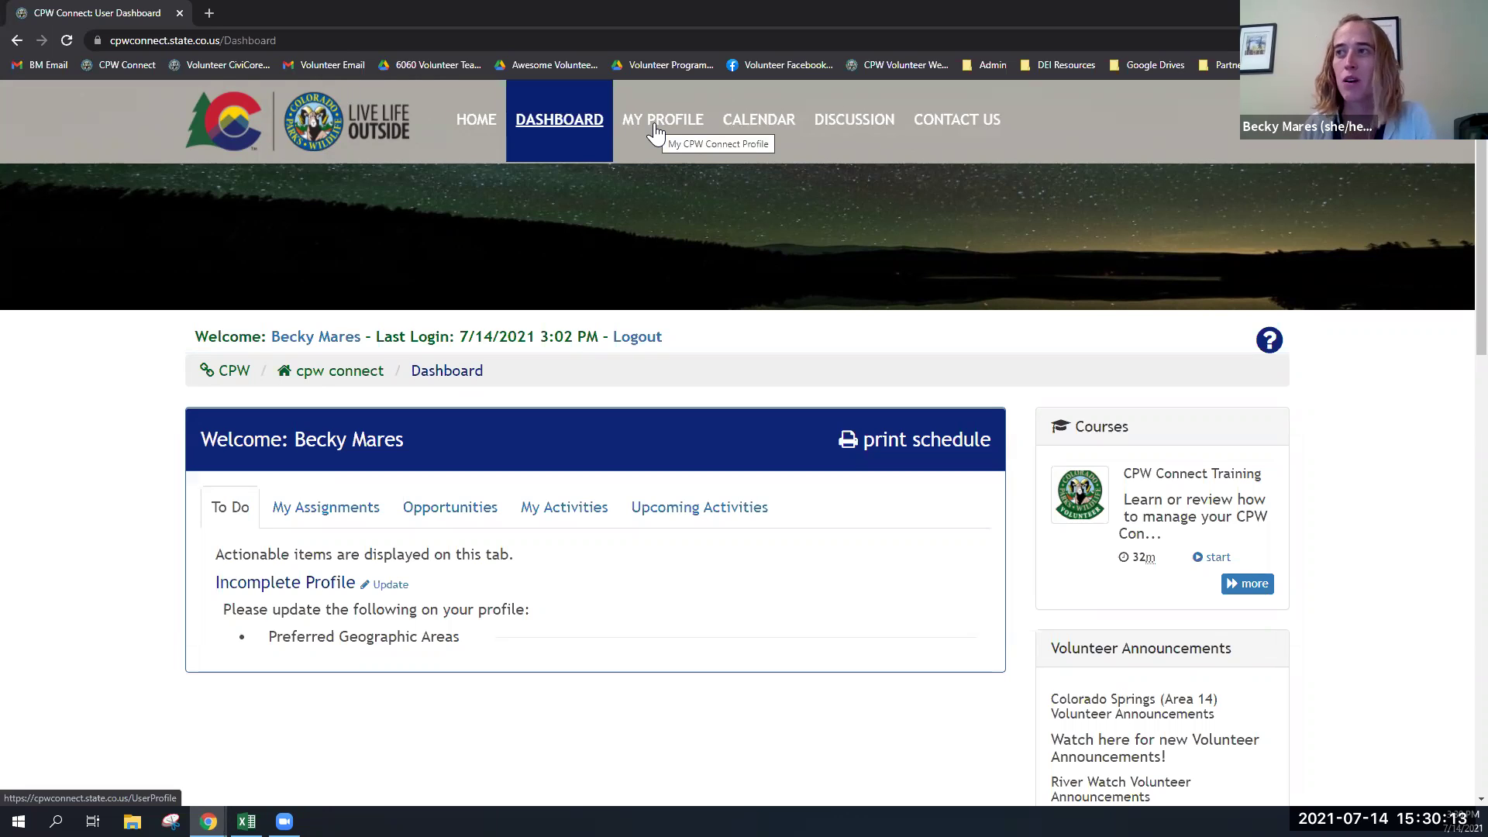
click(655, 130)
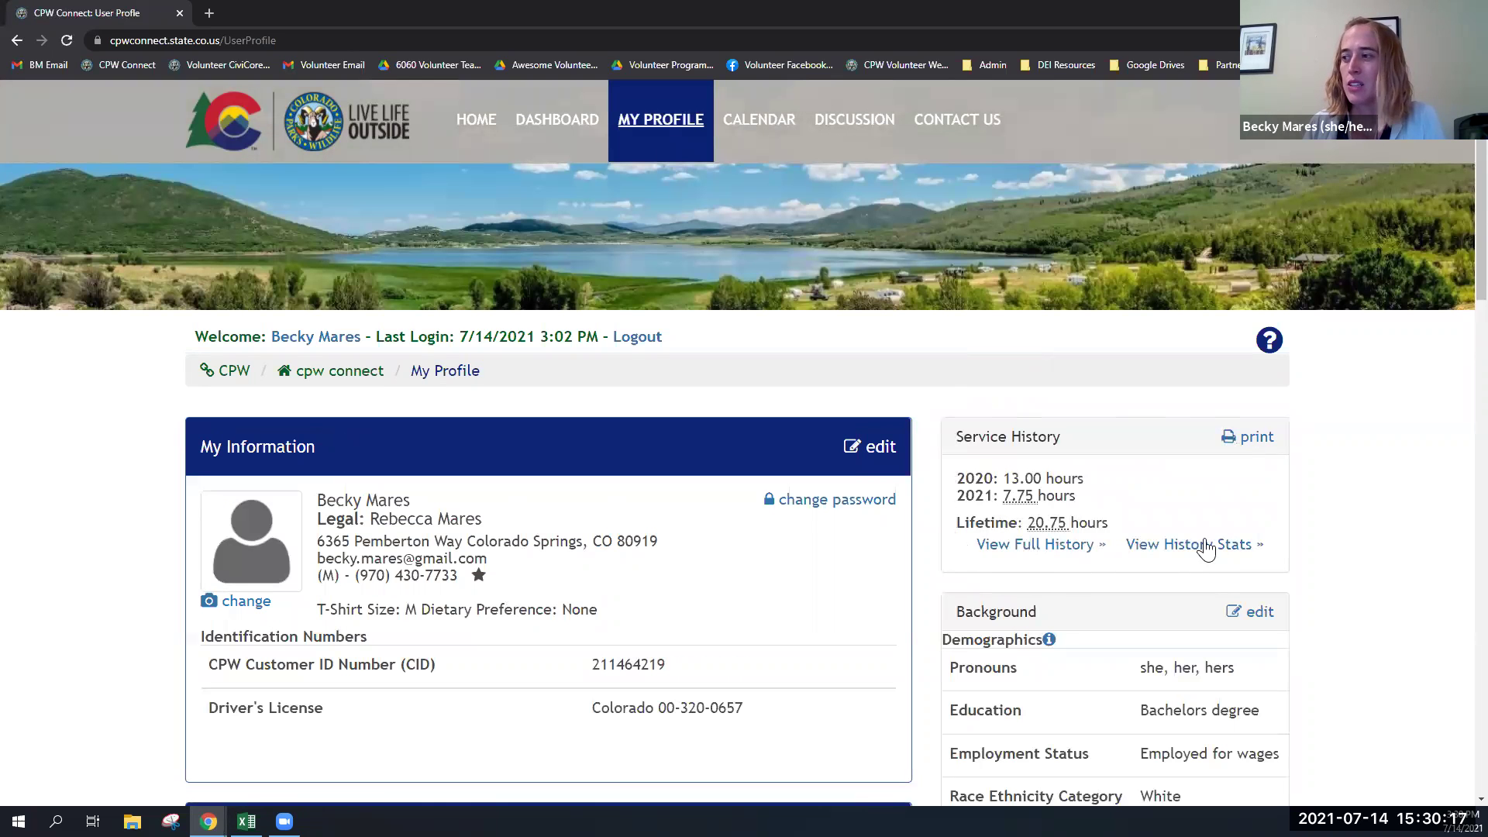
click(1000, 552)
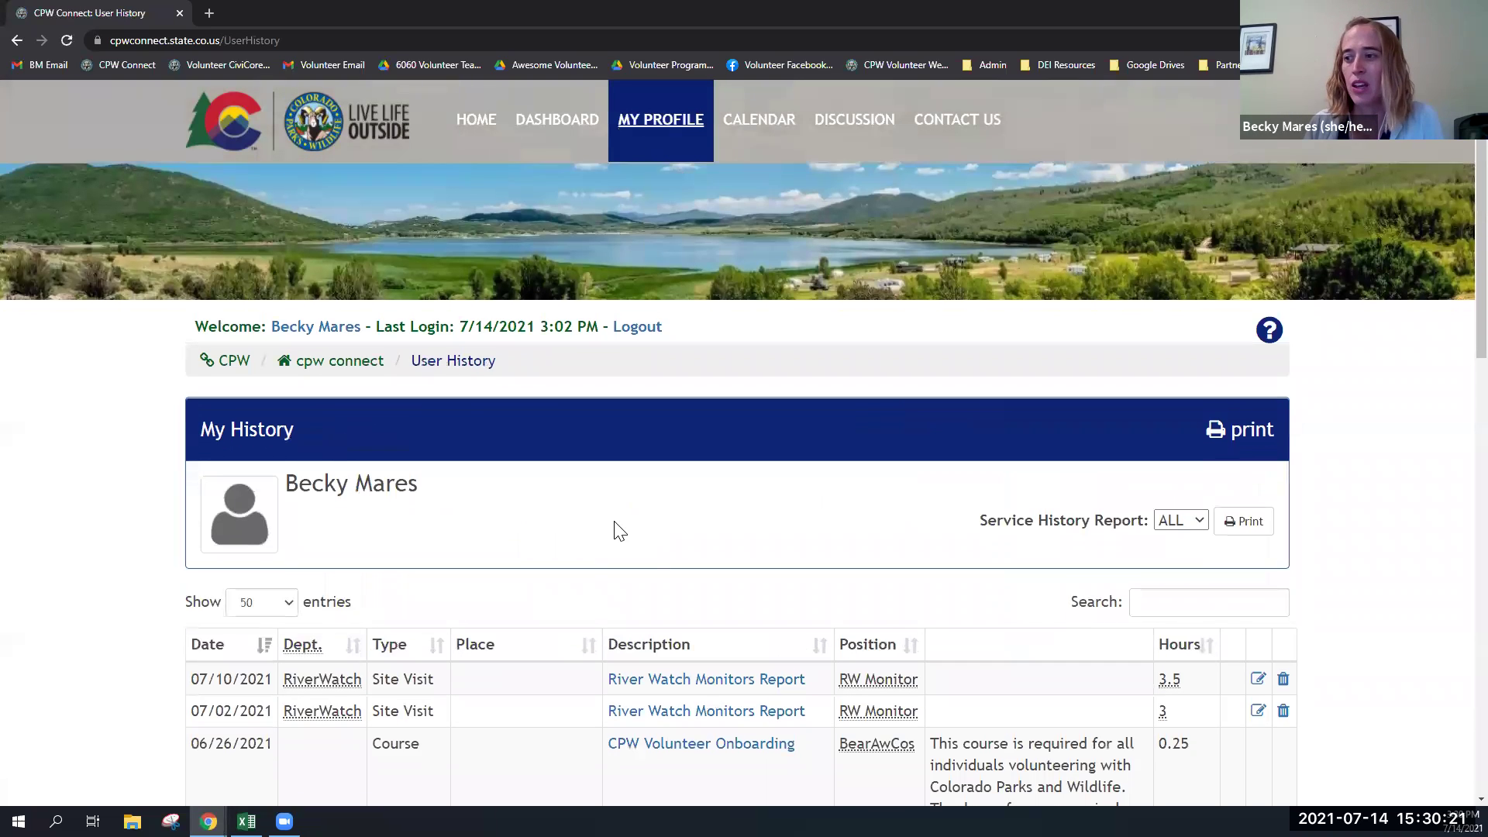
scroll(617, 529, down, 2)
scroll(616, 530, down, 1)
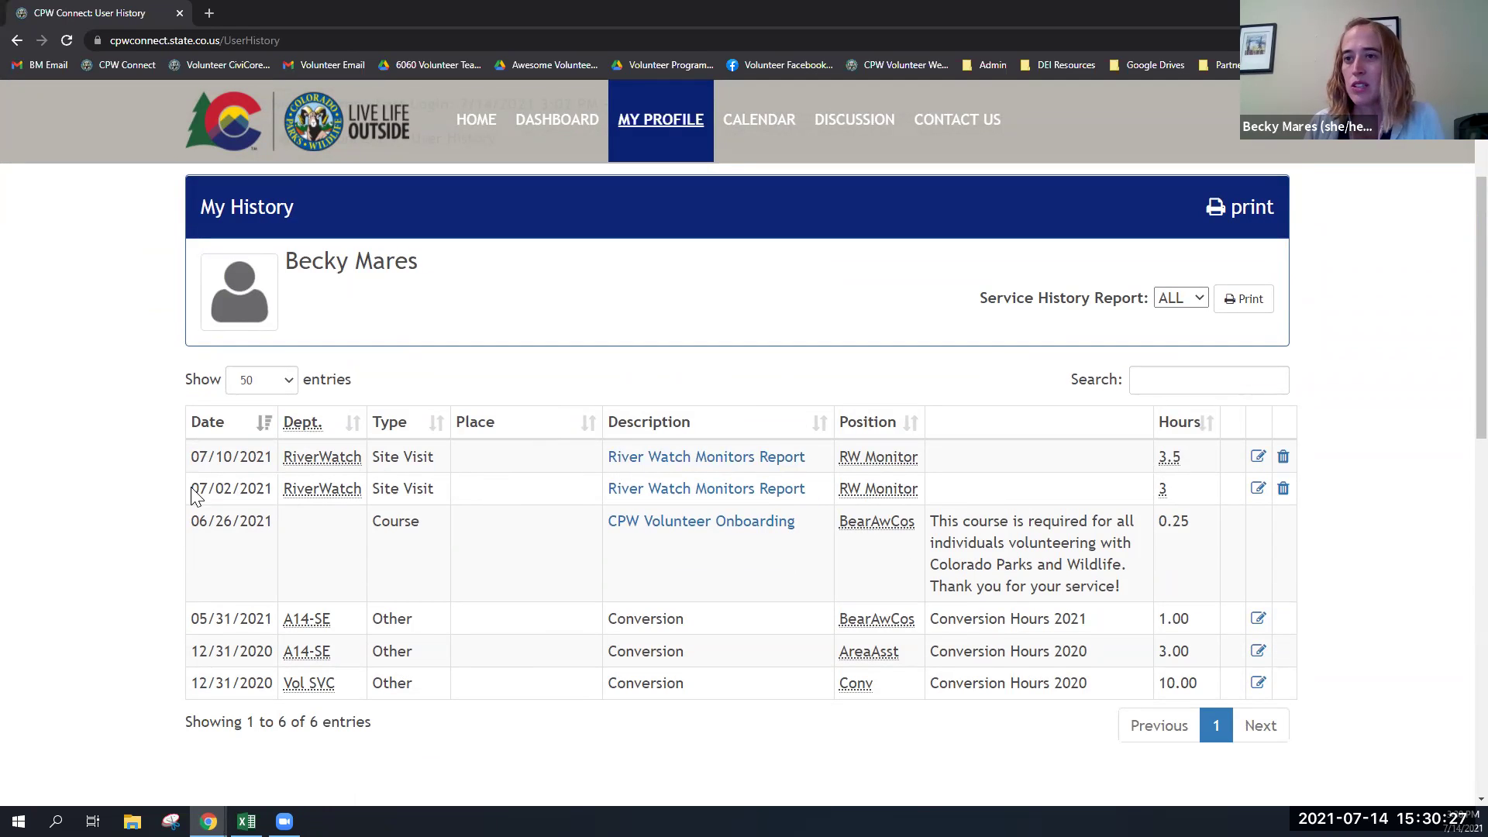
drag(194, 495, 242, 500)
click(244, 496)
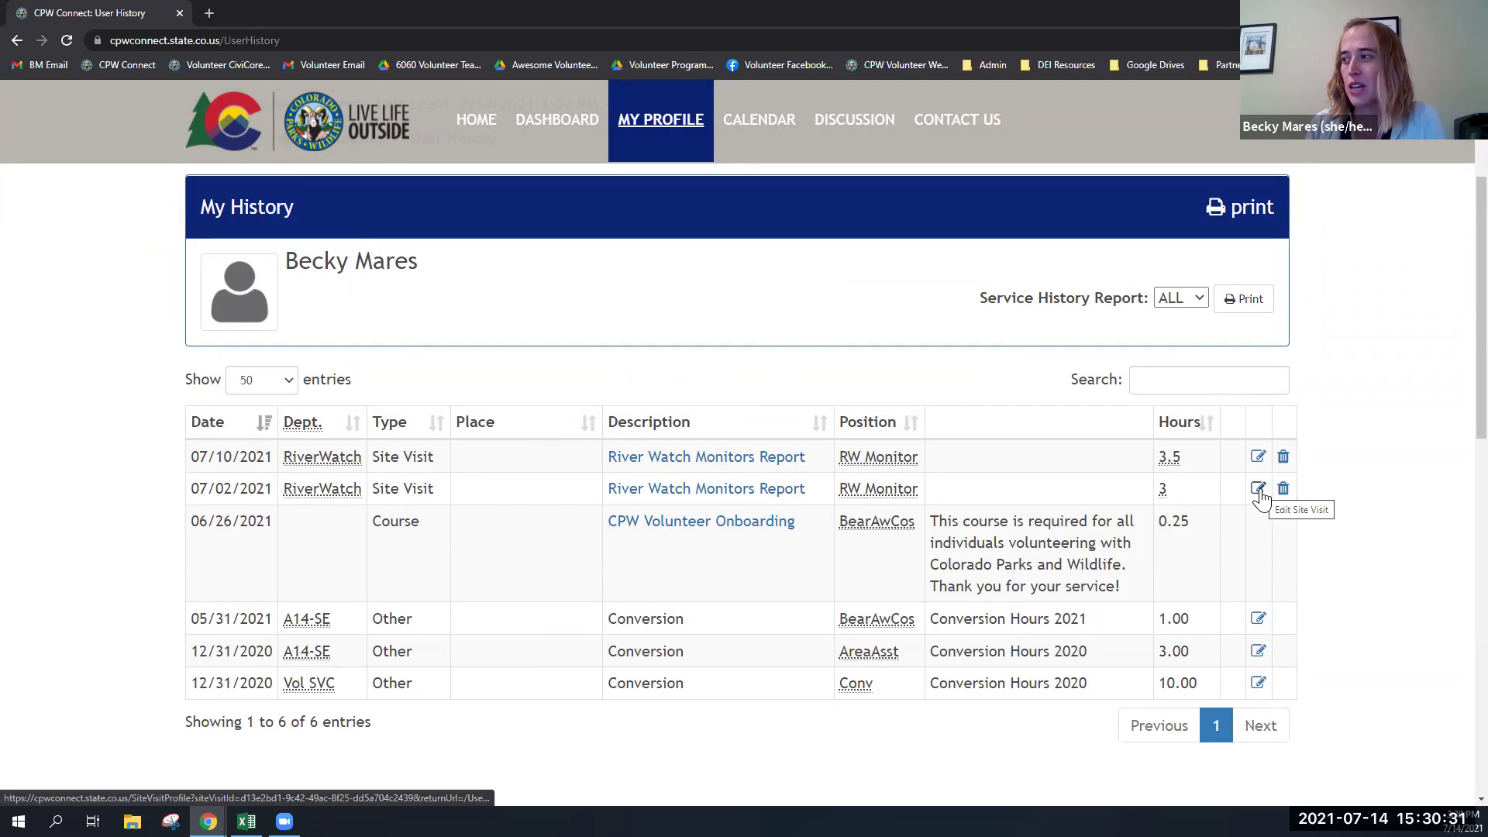
- Change the 07/02/2021 visit's hours to 2.5 and save it
click(1259, 491)
scroll(697, 459, down, 5)
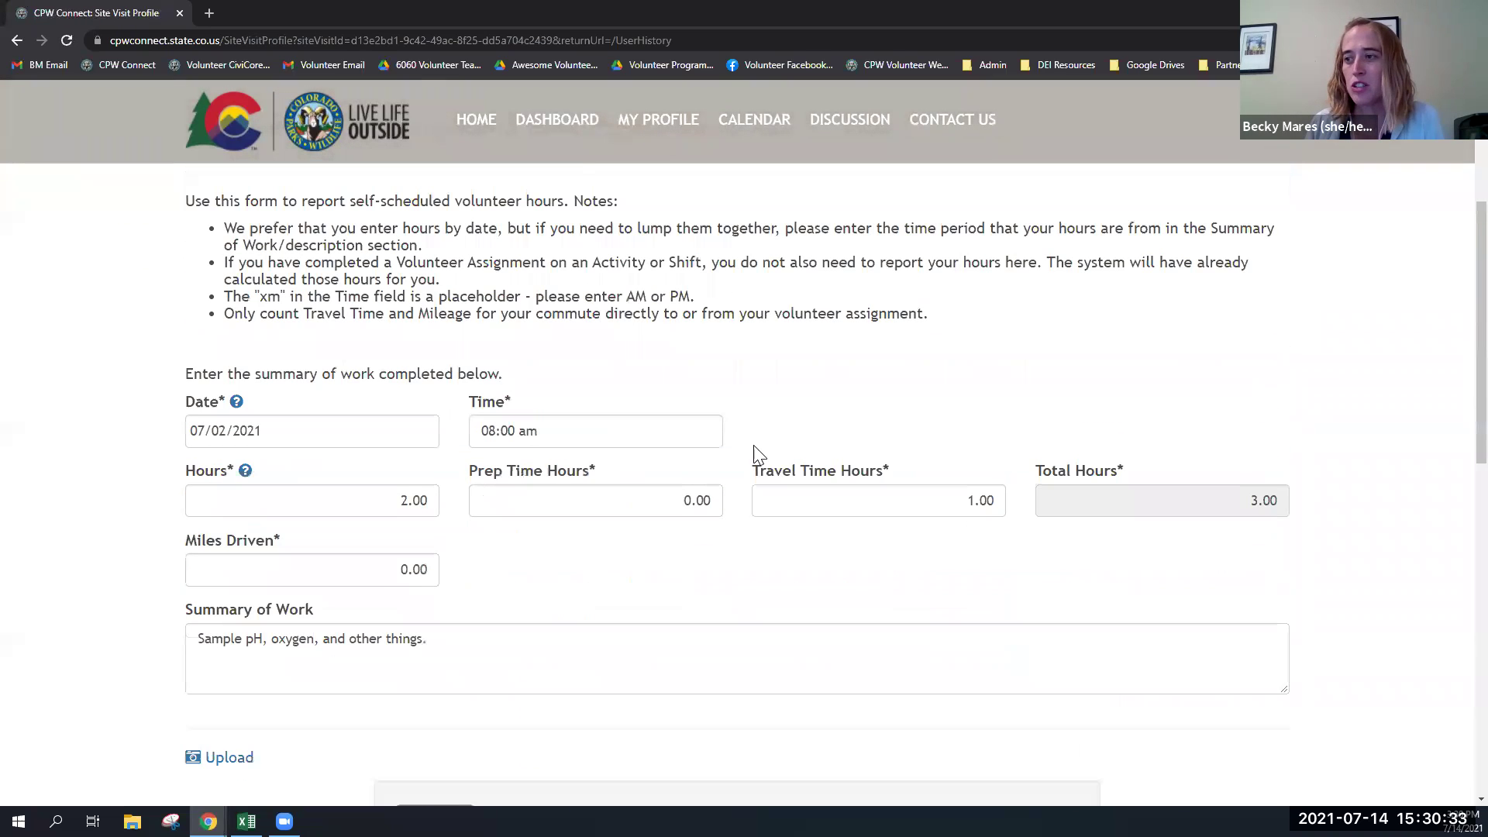
click(410, 493)
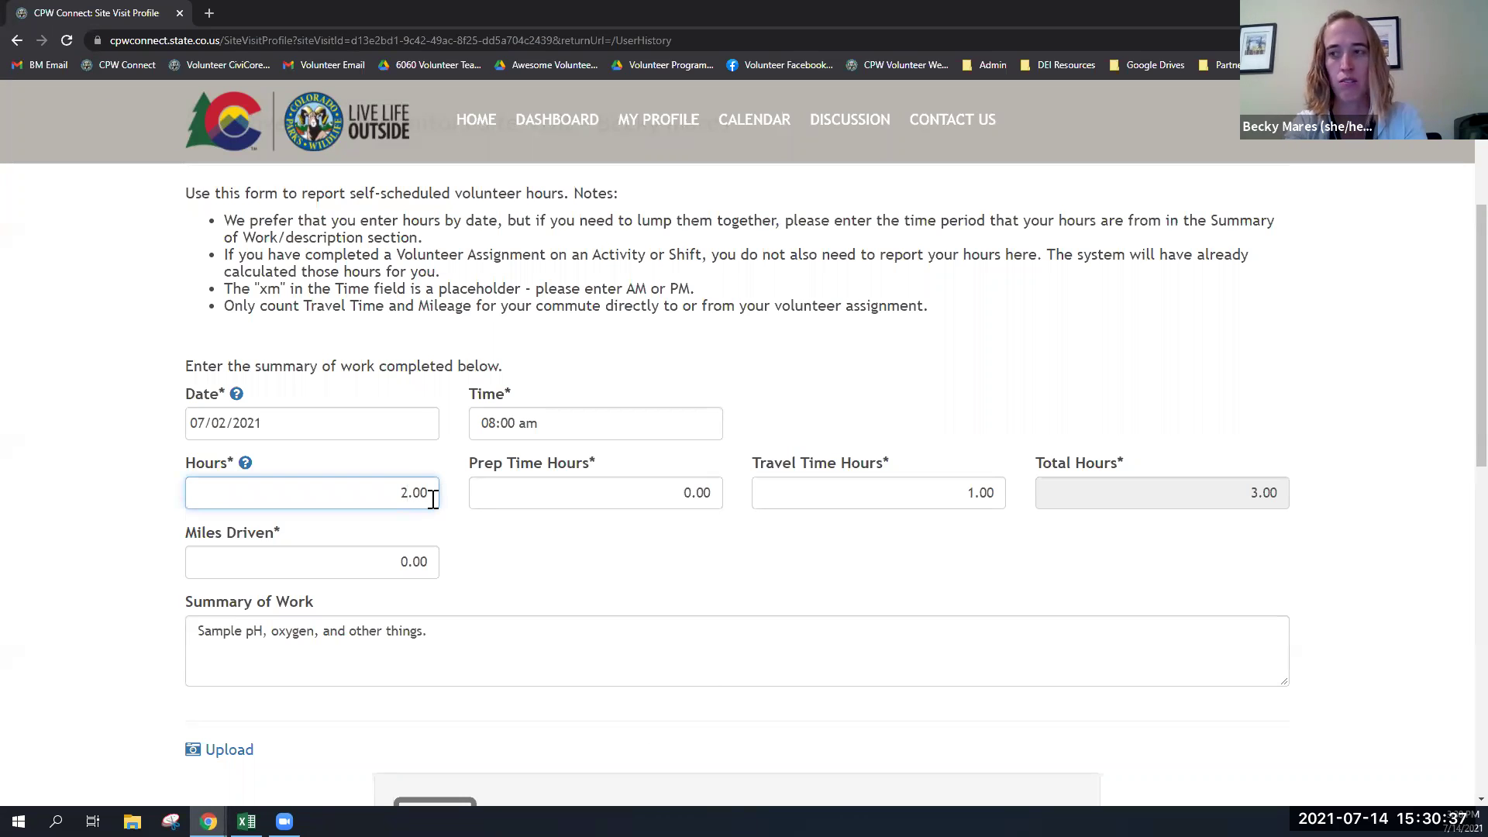
key(BackSpace)
key(Delete)
key(Delete)
key(Delete)
text(2.5)
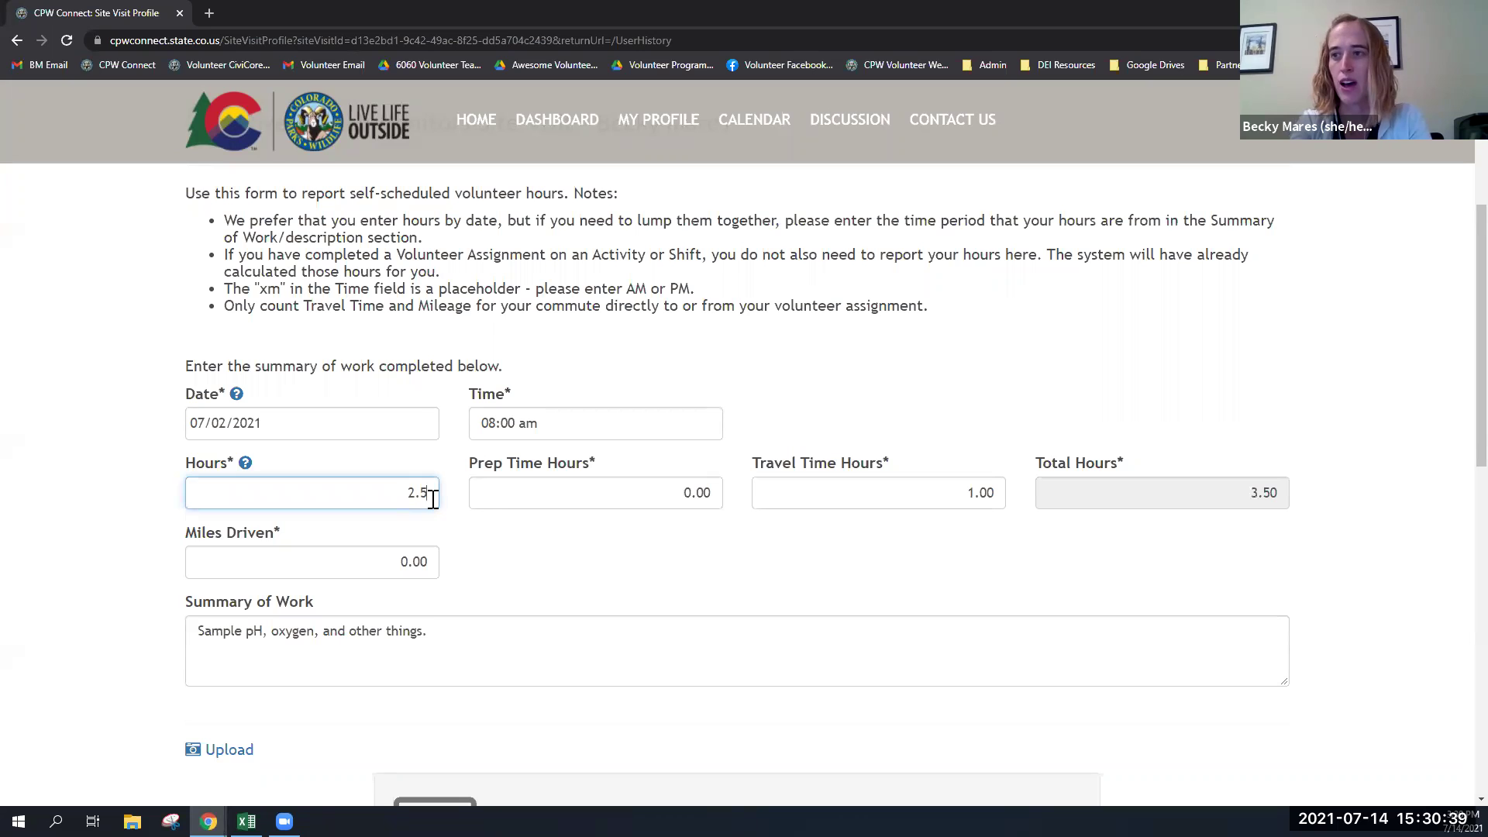
scroll(674, 595, down, 5)
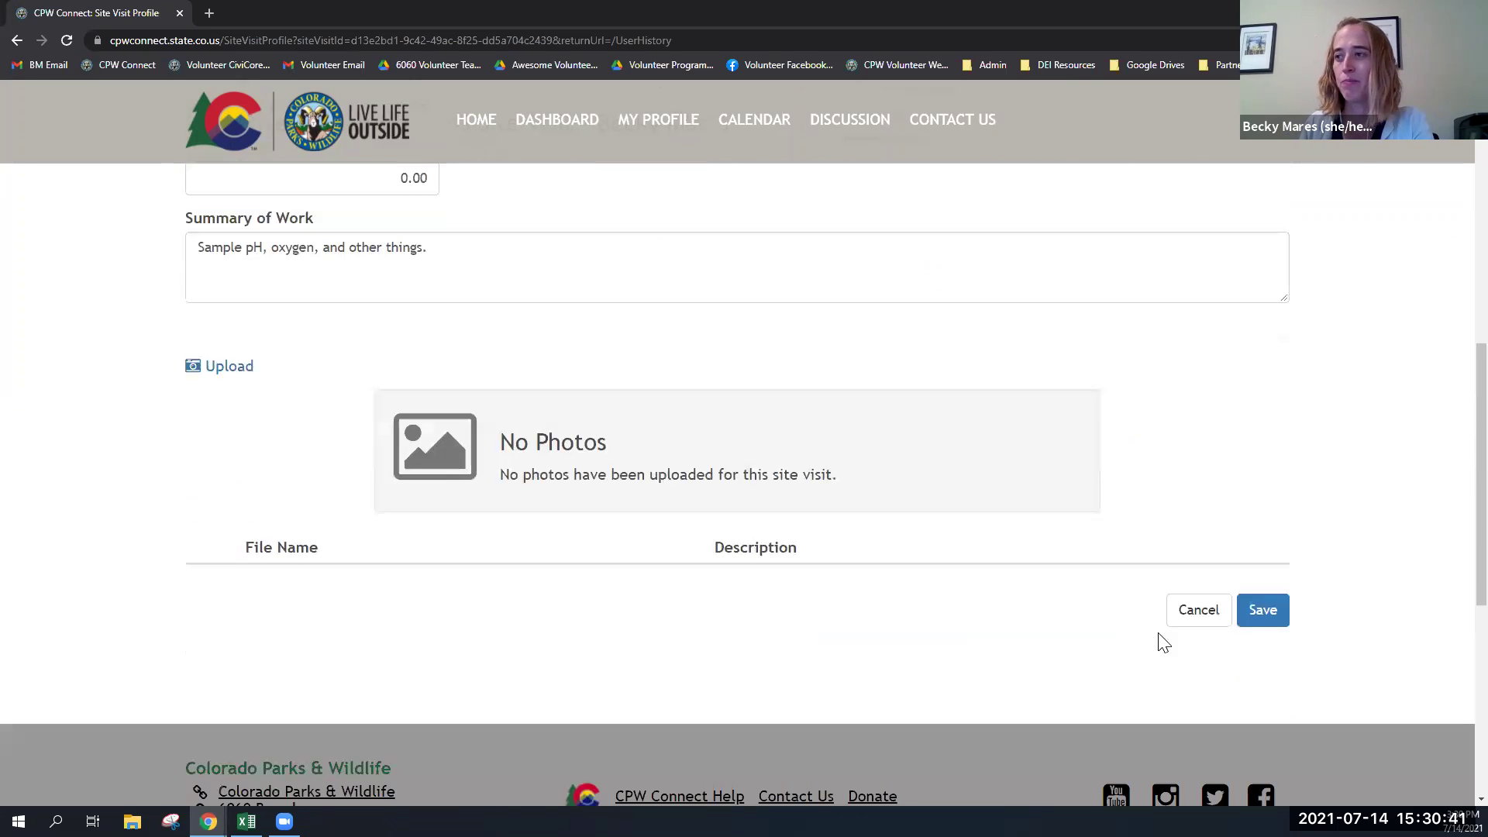
click(1251, 614)
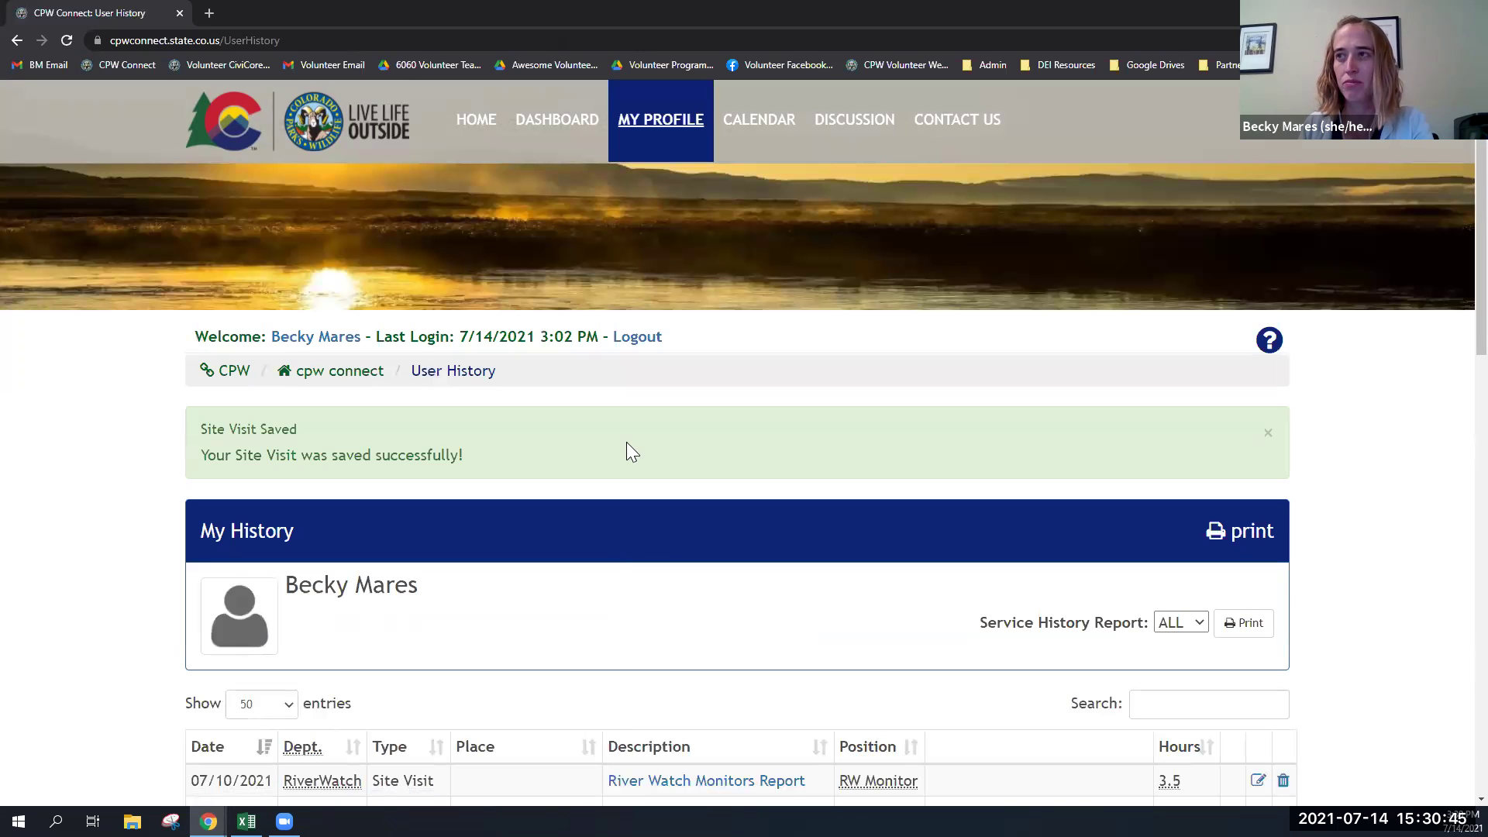
- Return to the Dashboard and list the opportunities, including Purgatoire Watershed Partnership's River Watch report
click(558, 122)
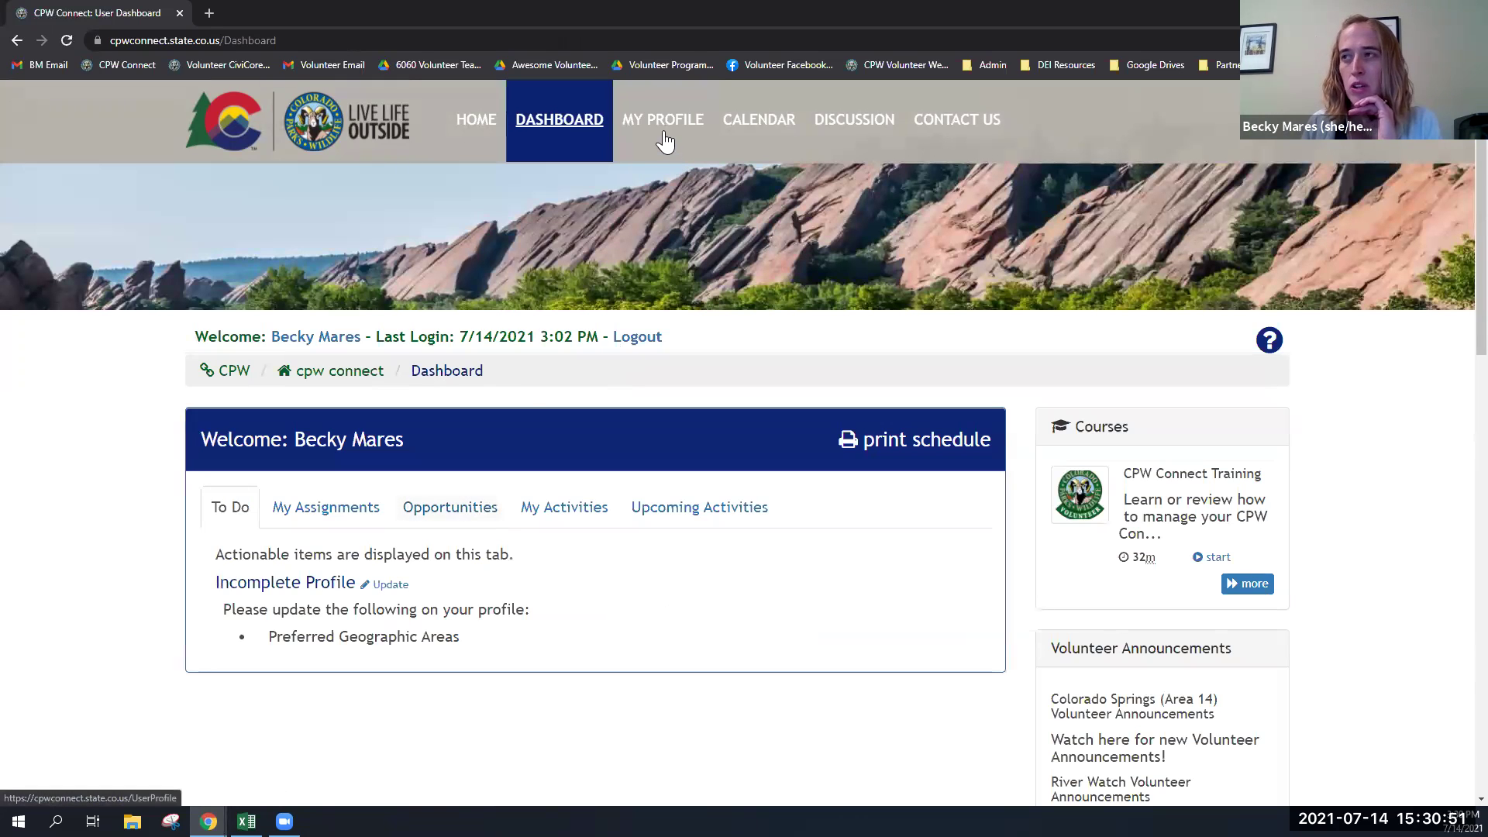
click(457, 527)
scroll(457, 519, down, 1)
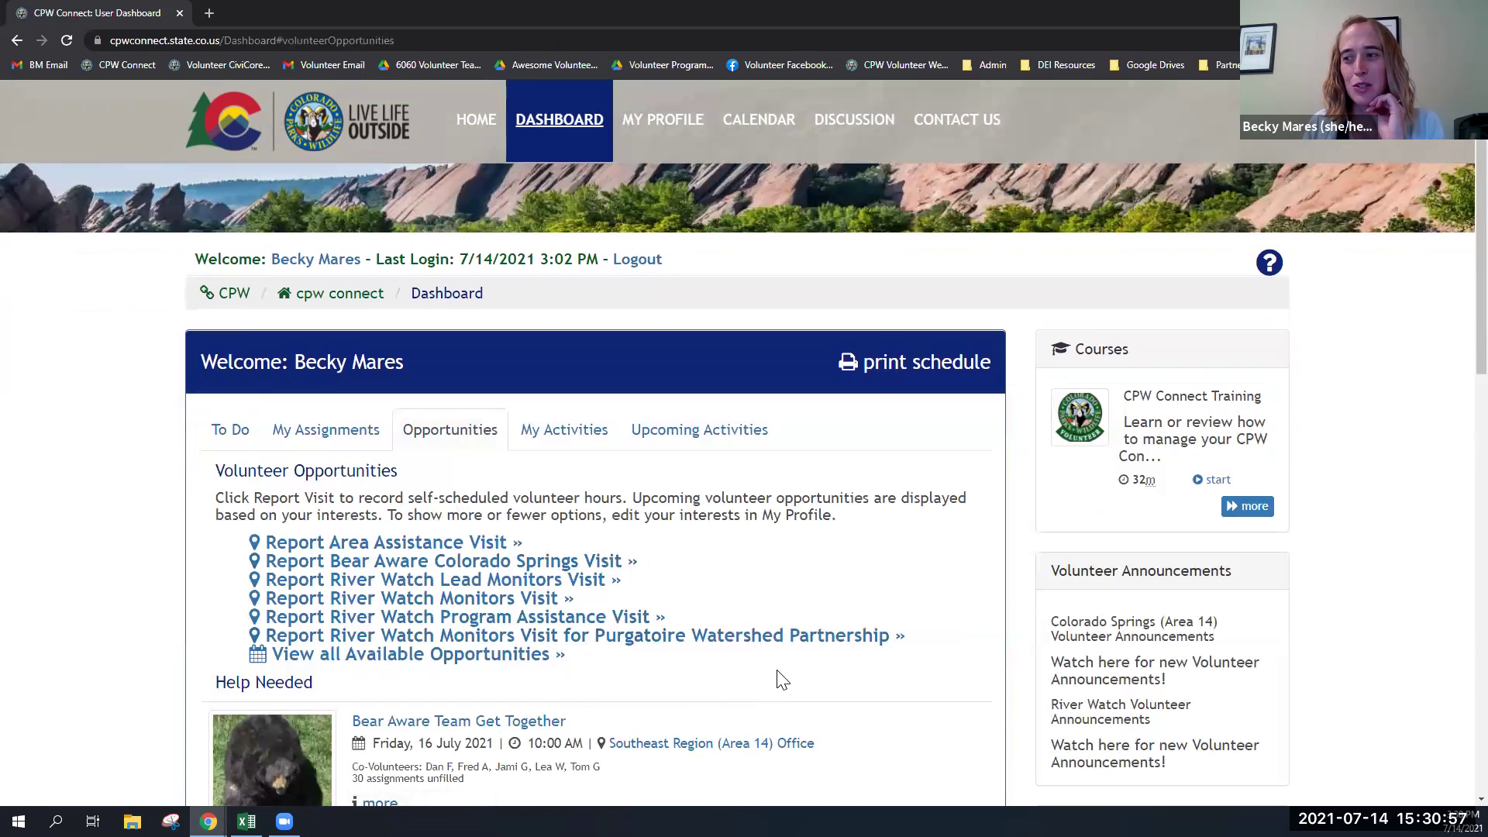
scroll(791, 671, down, 1)
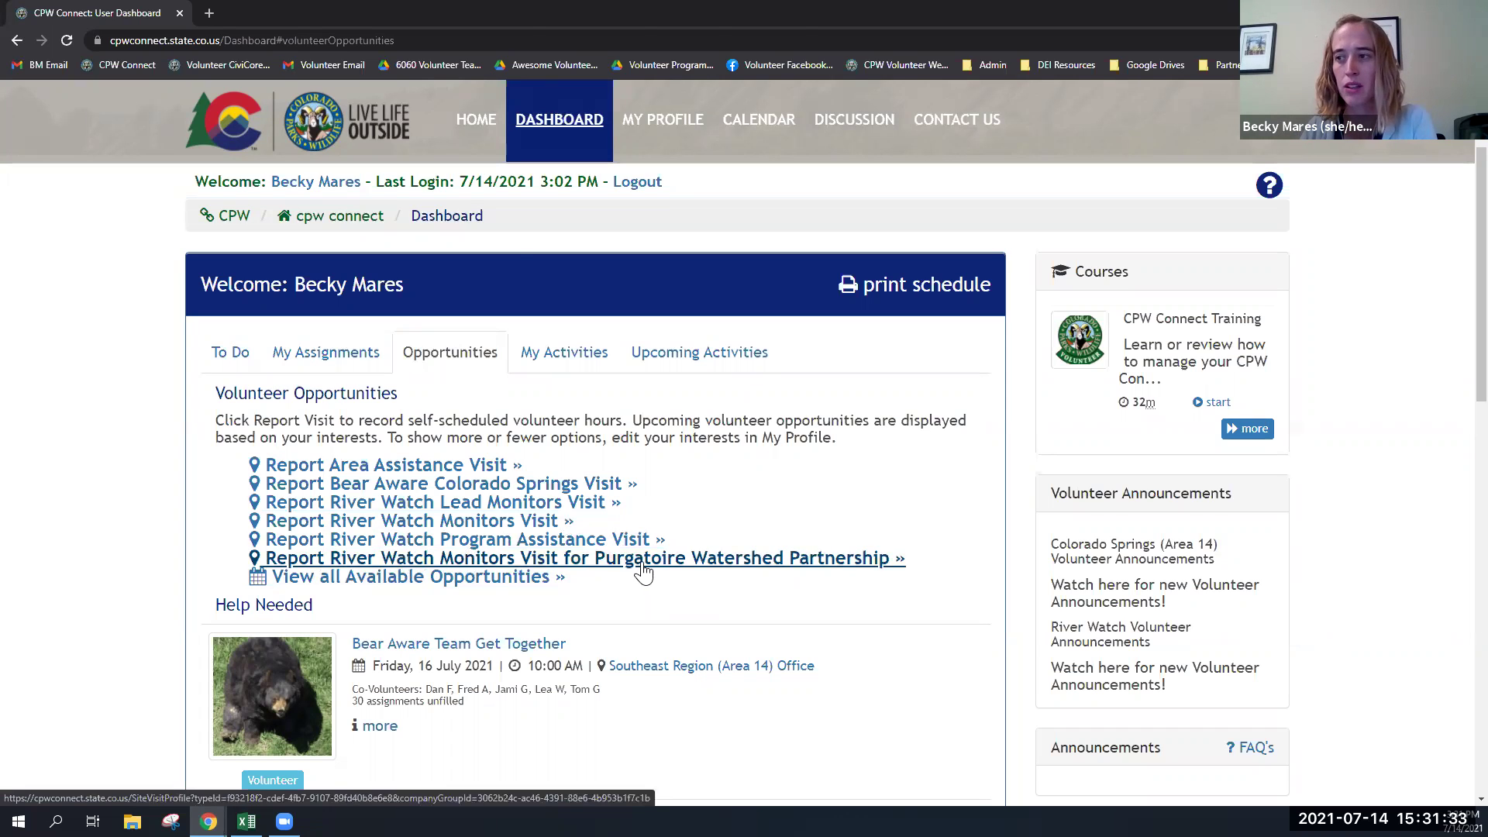
- Start a Purgatoire Watershed Partnership monitors visit report dated July 2
click(643, 566)
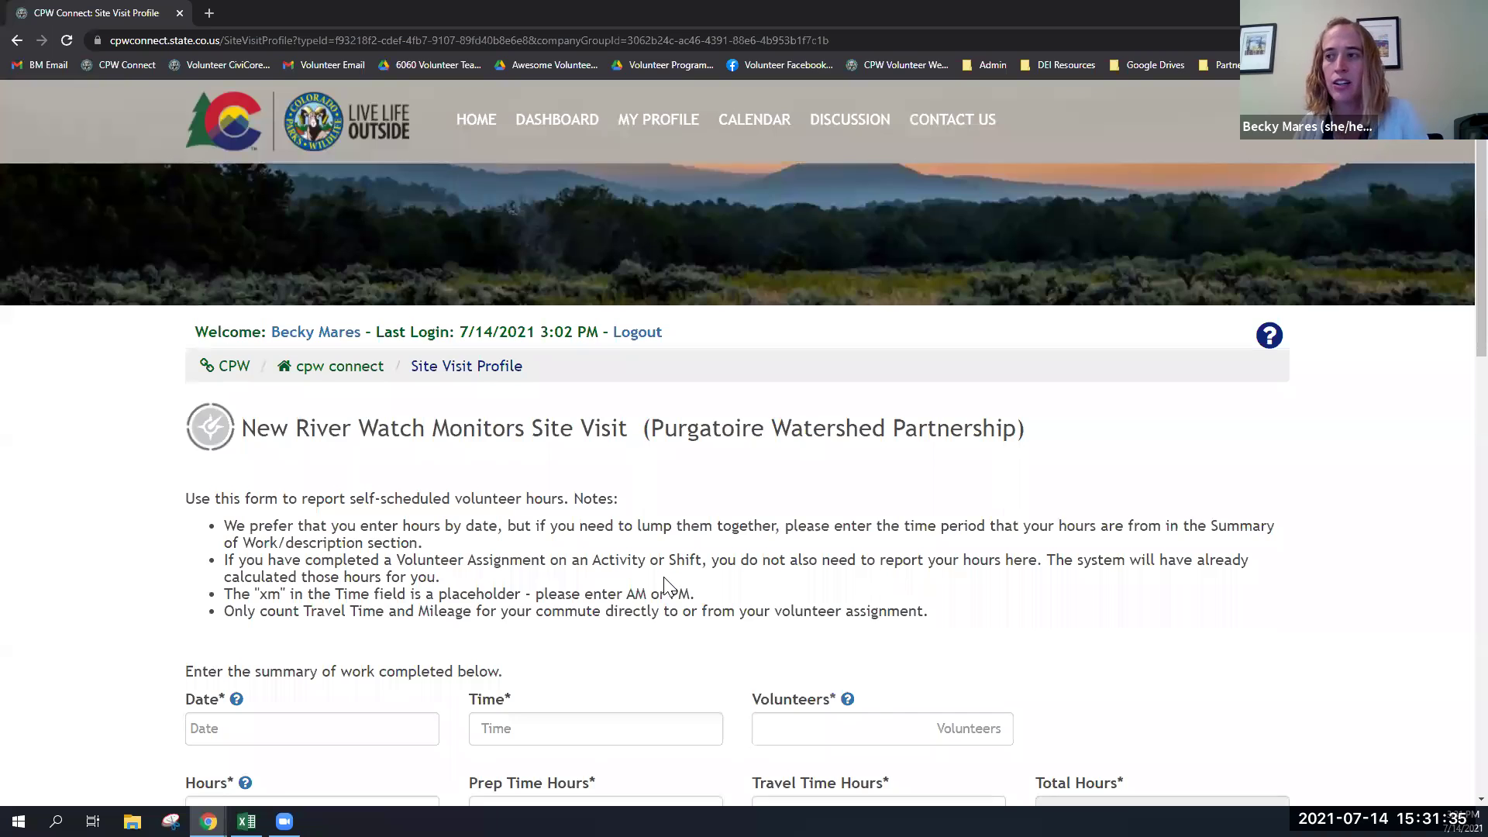
scroll(665, 587, down, 4)
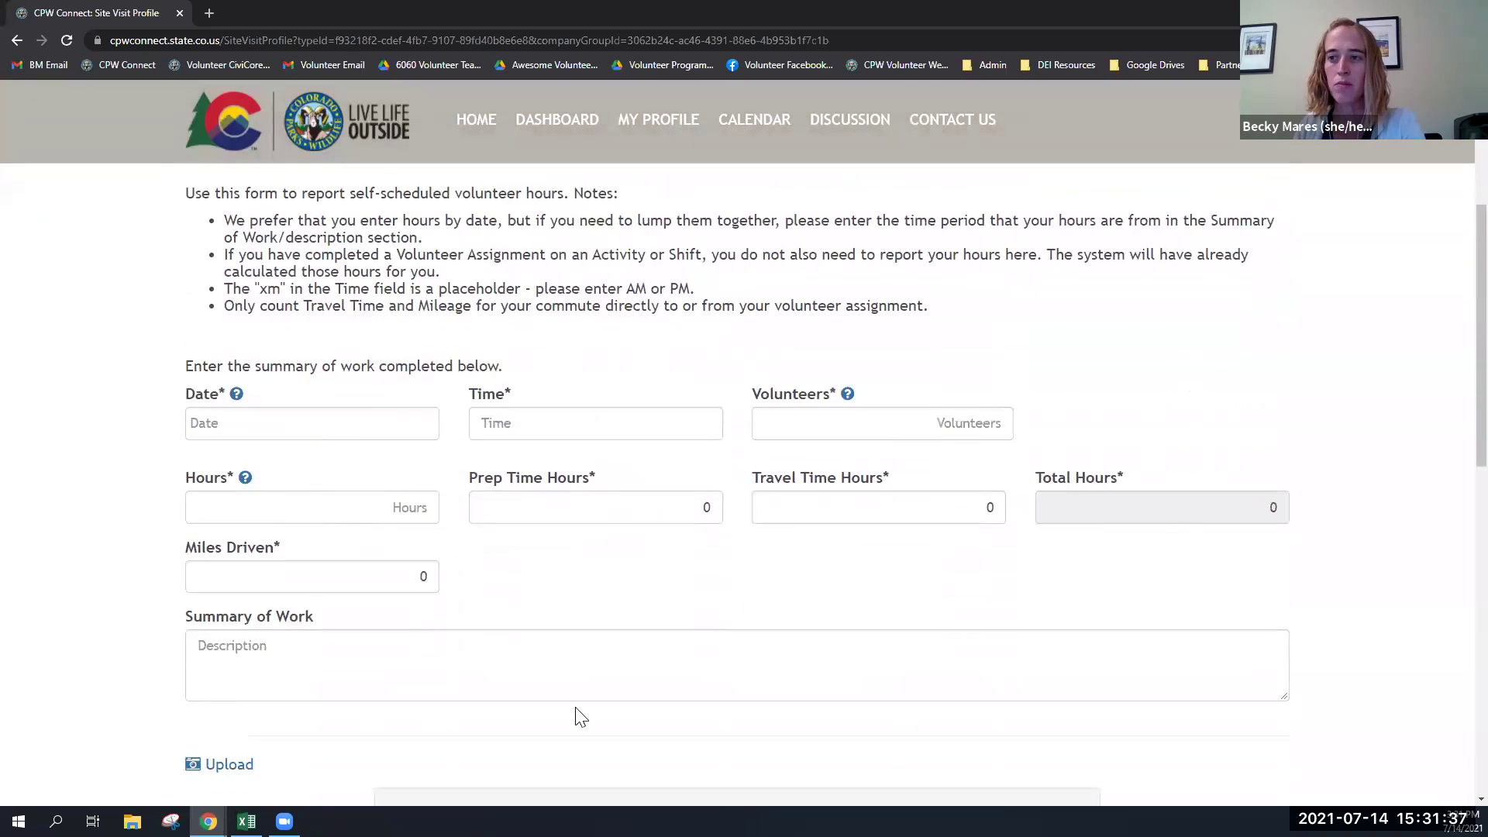
click(802, 425)
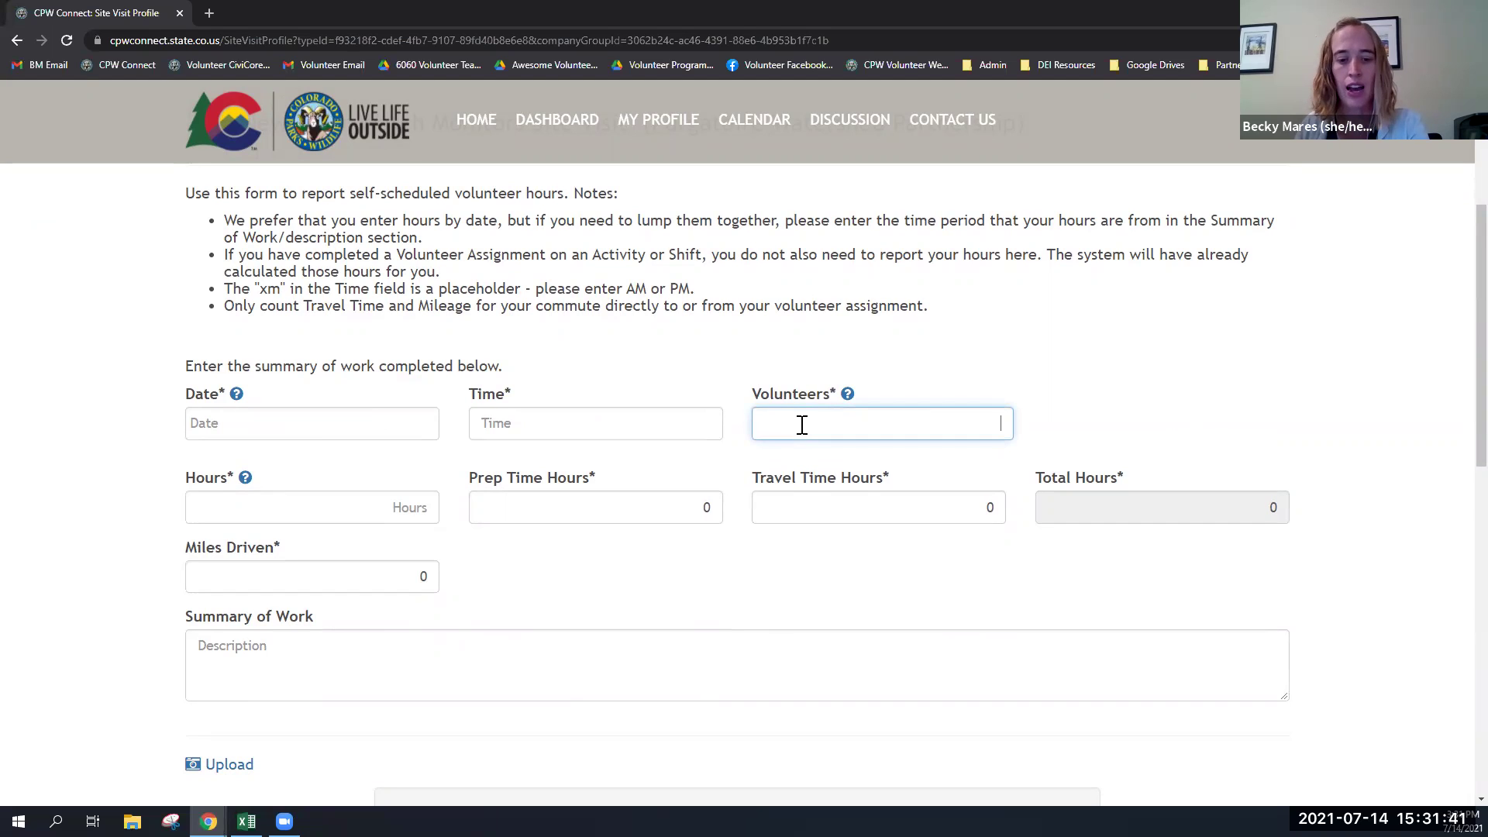
click(200, 423)
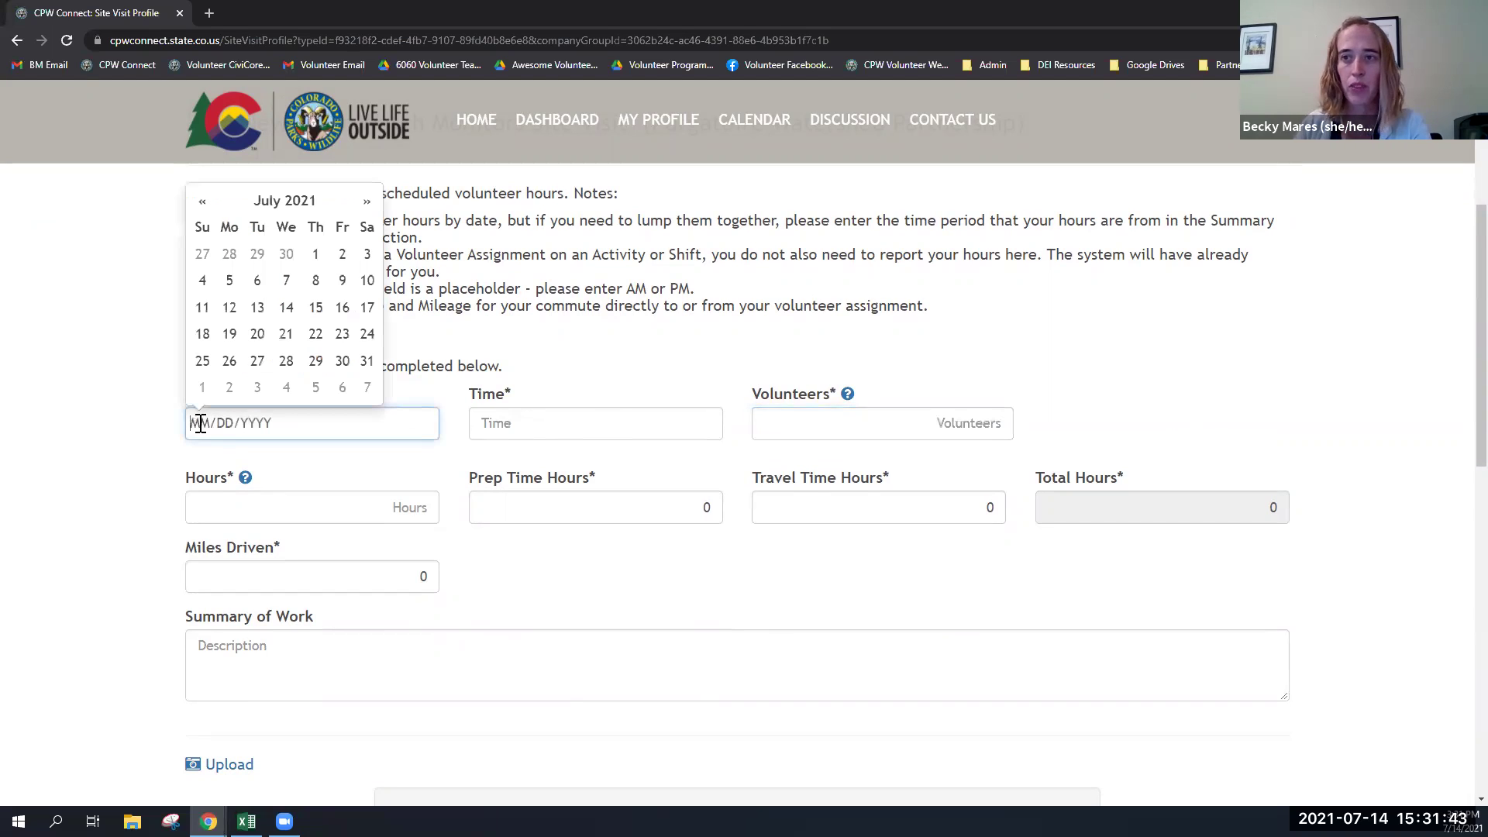
click(343, 259)
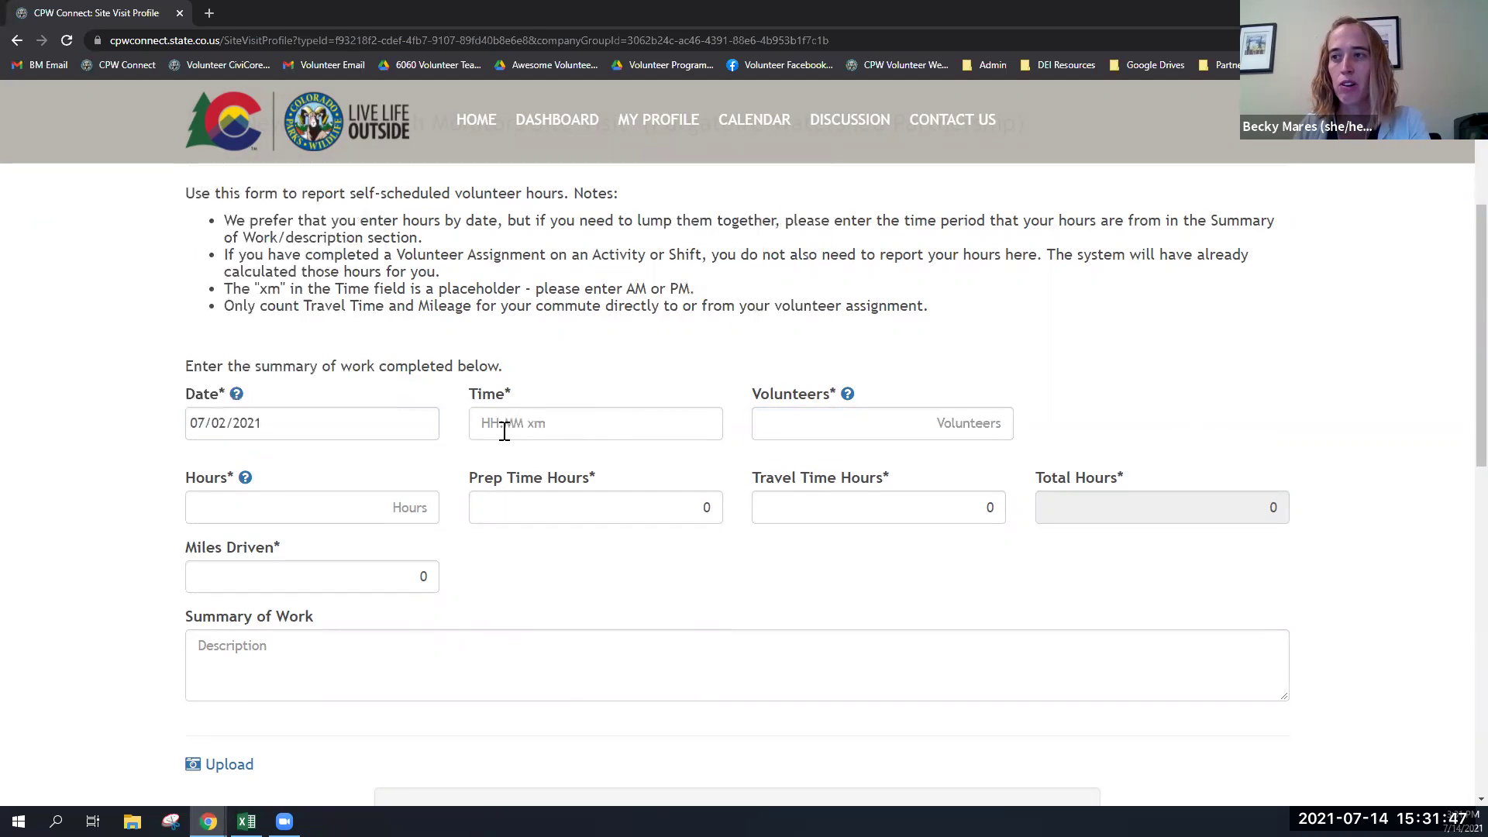
- Enter 08:00 am start, 15 volunteers, 2.5 hours and 30 miles driven, then save
click(487, 425)
text(0800am)
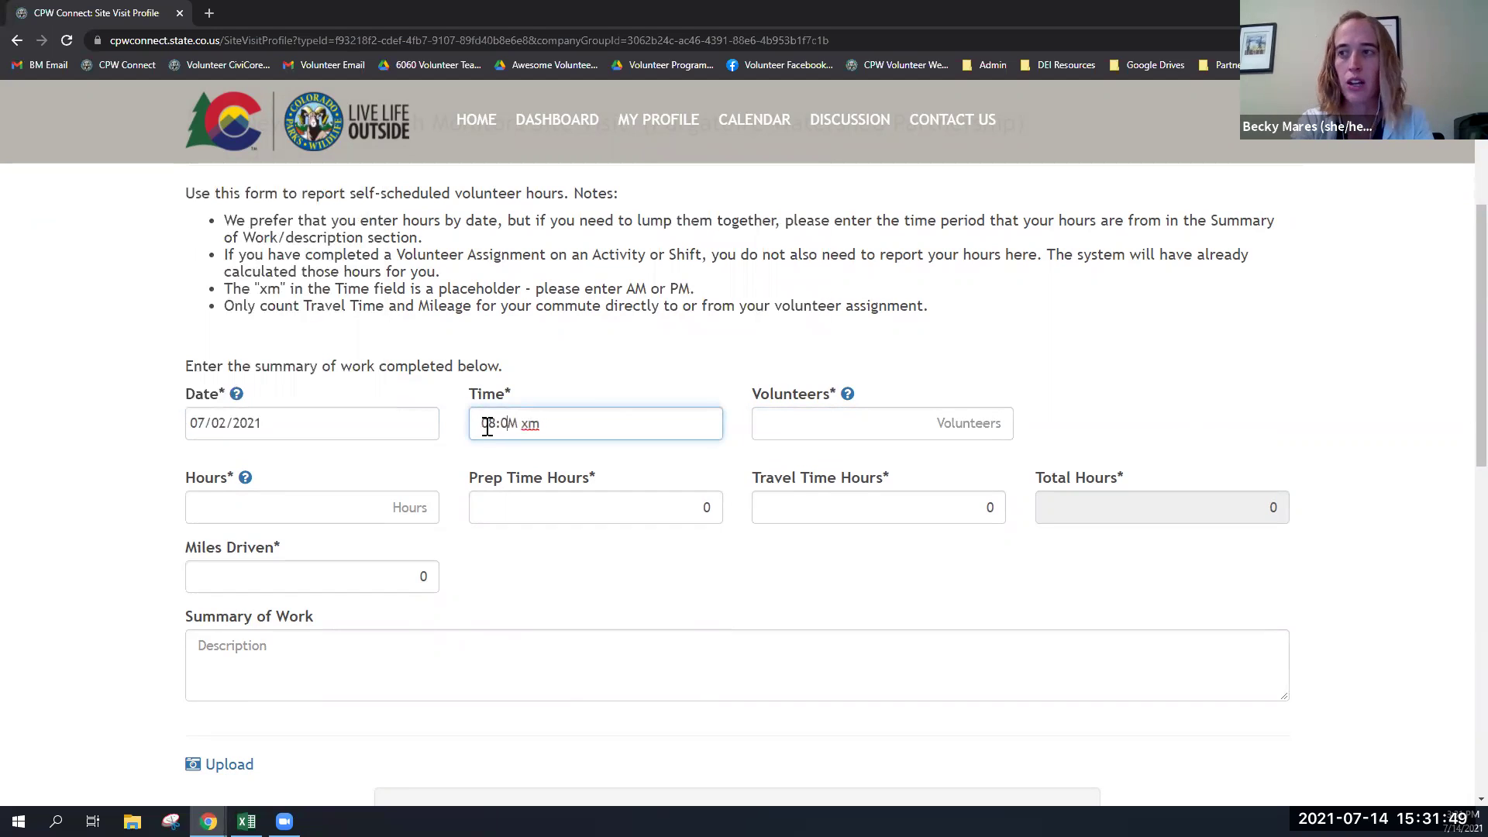
key(Tab)
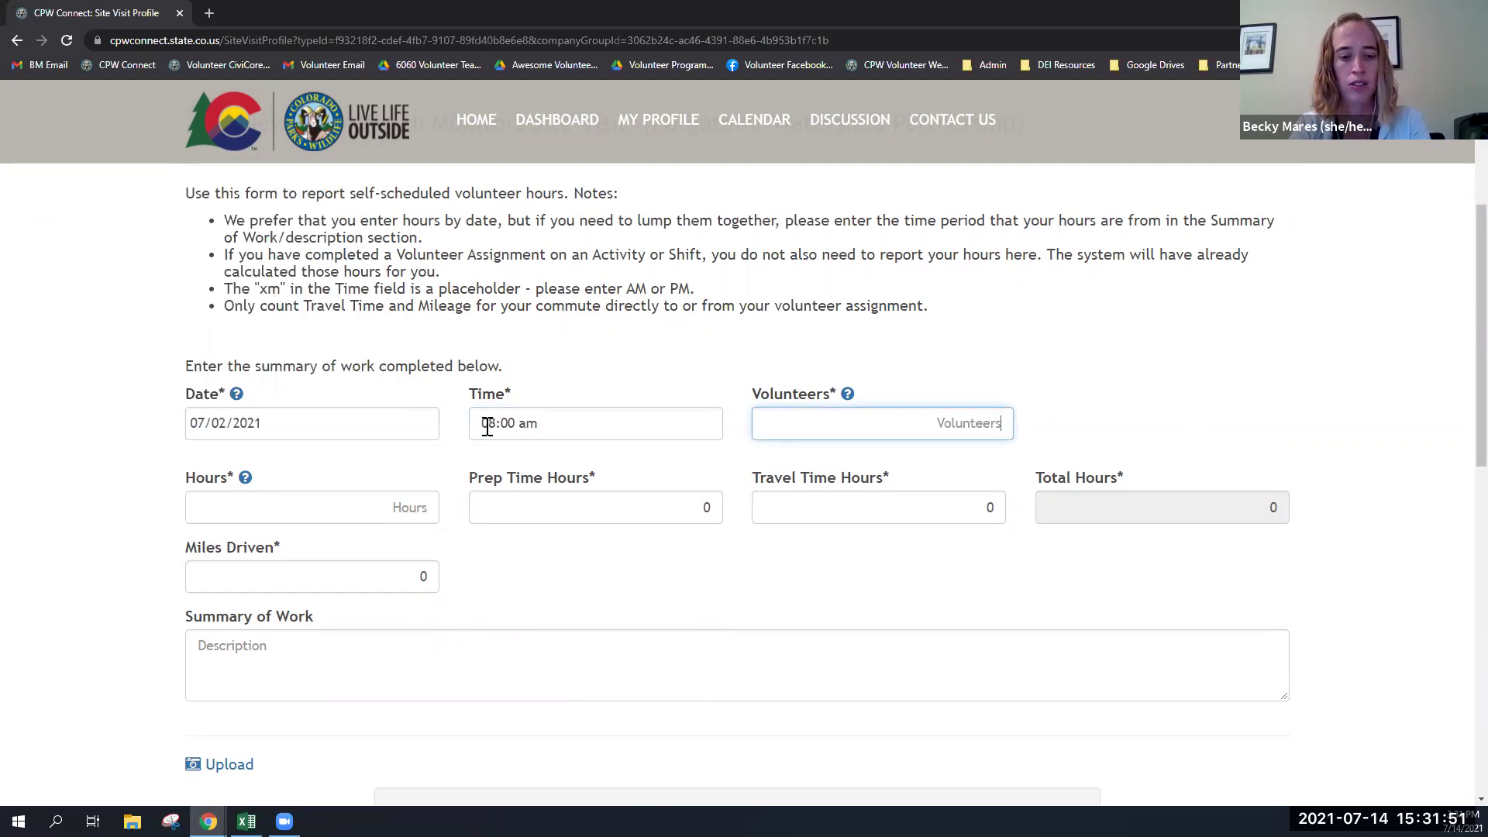
text(15)
key(Tab)
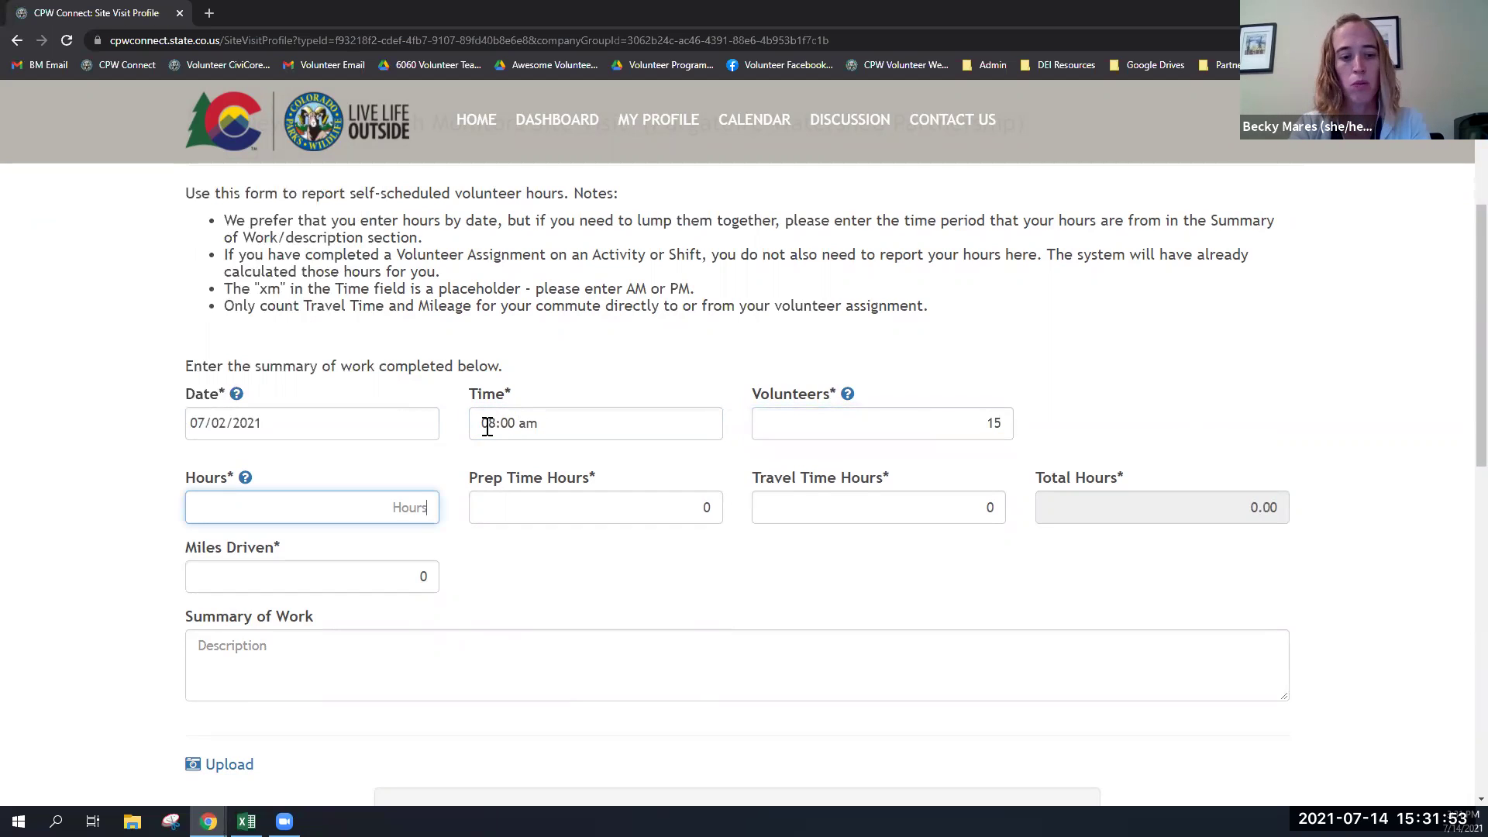
text(2.5)
key(Tab)
key(Tab)
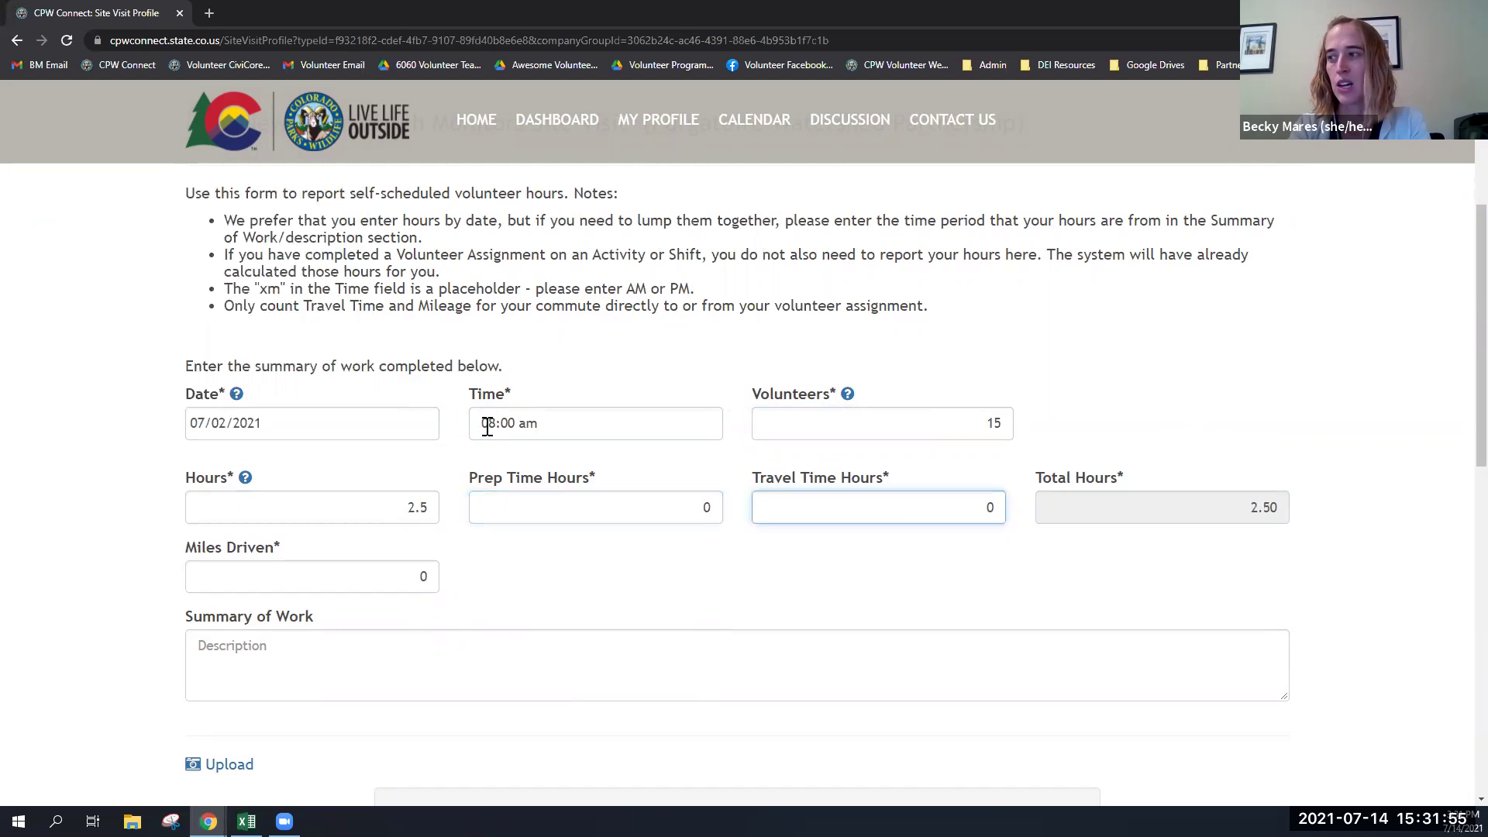
click(394, 575)
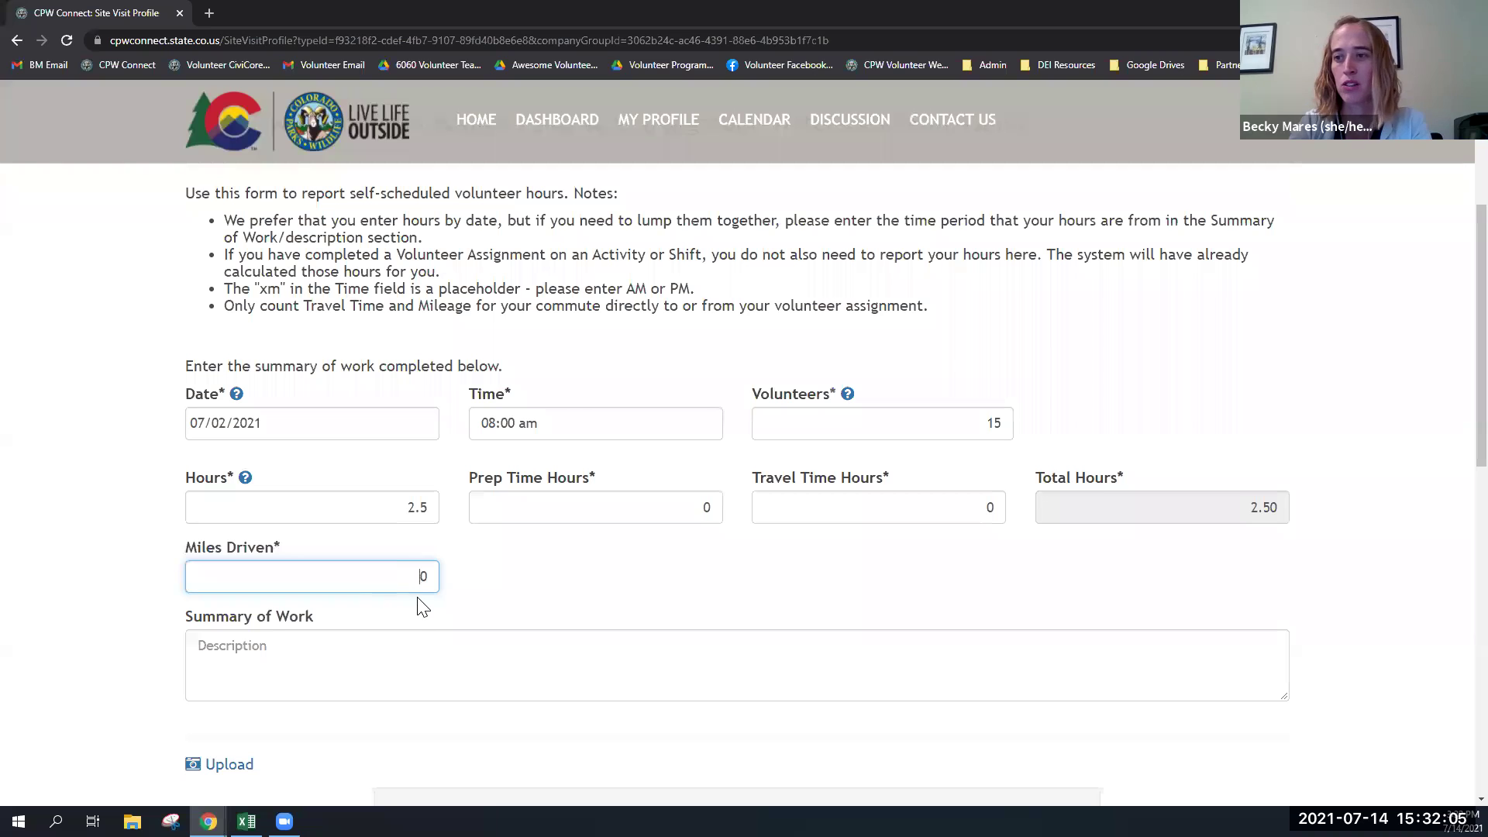
key(Tab)
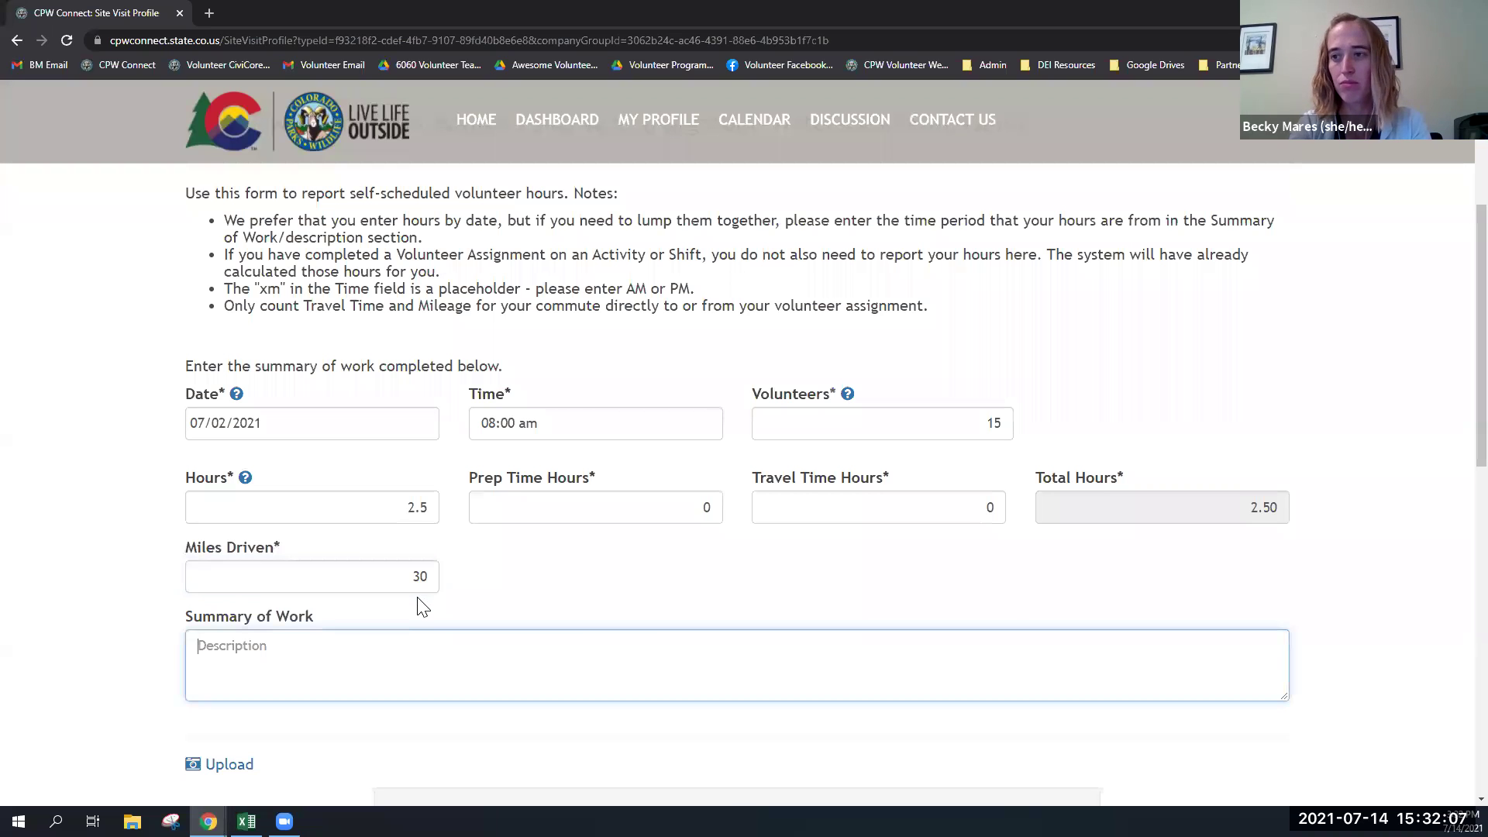
scroll(535, 638, down, 3)
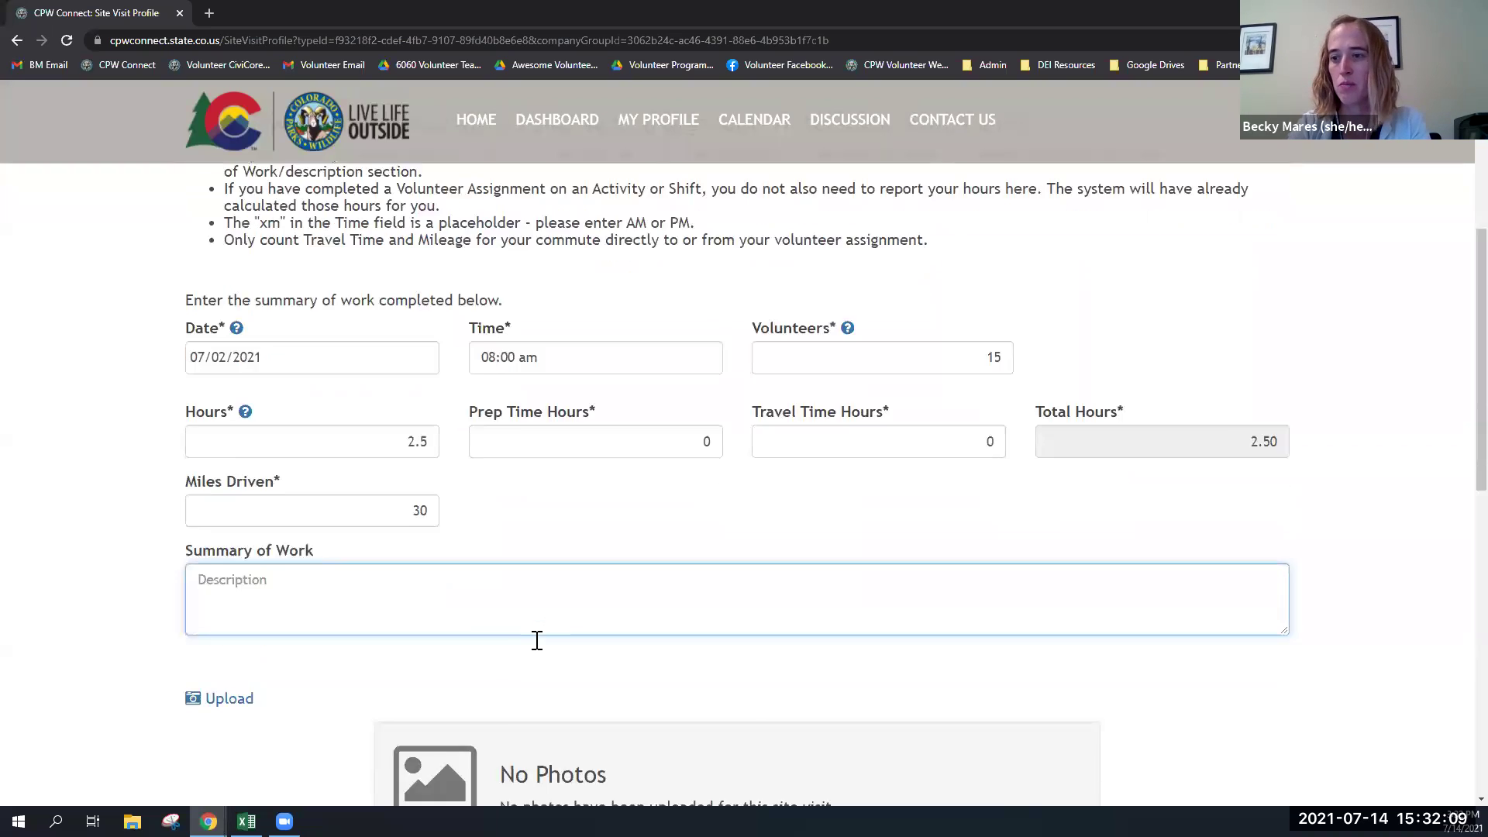
scroll(1019, 701, down, 1)
click(1262, 707)
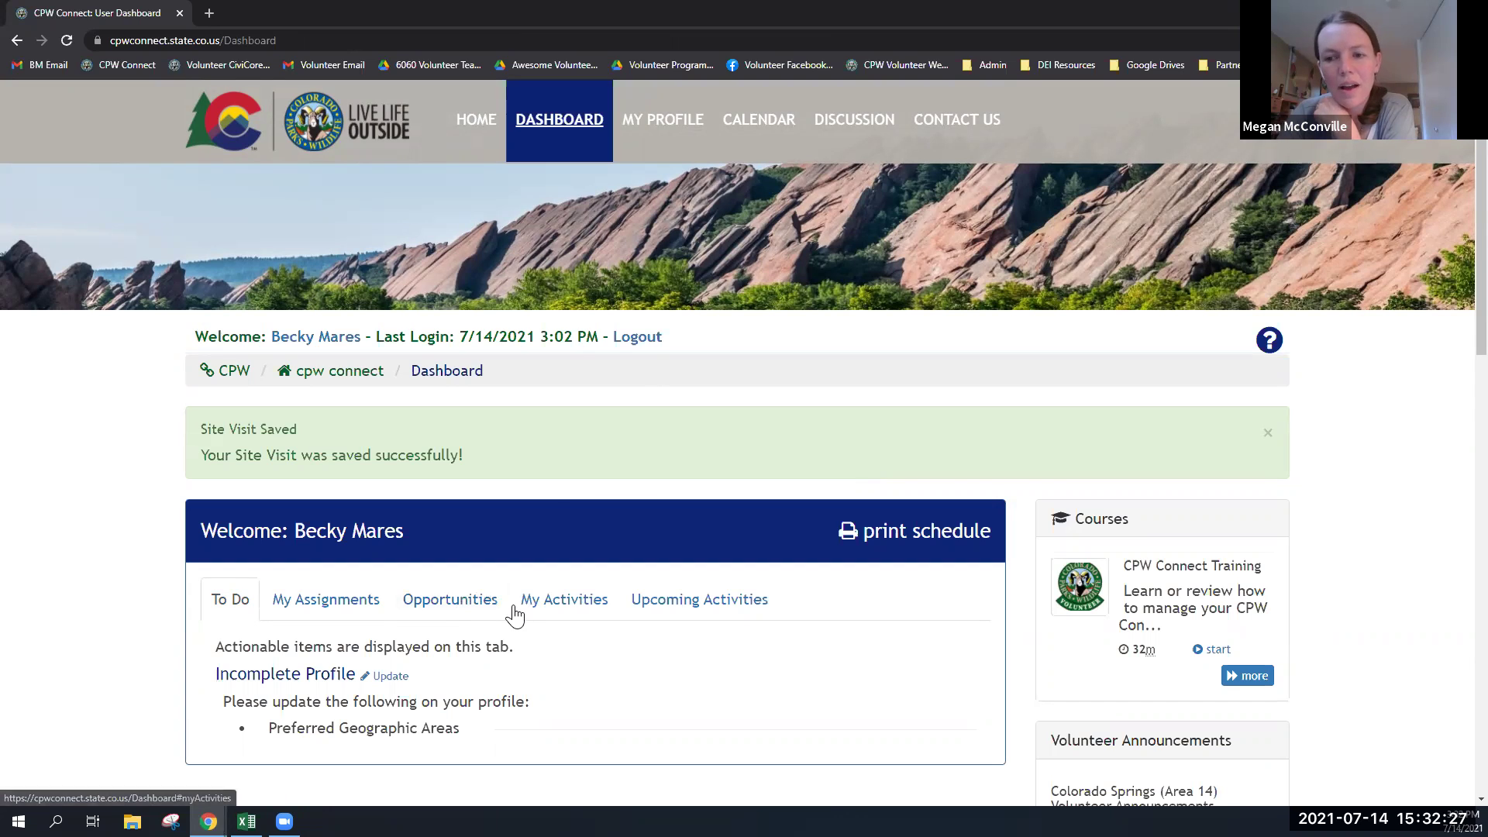
- Show the Opportunities tab and scroll down to the Report Visit links
click(470, 612)
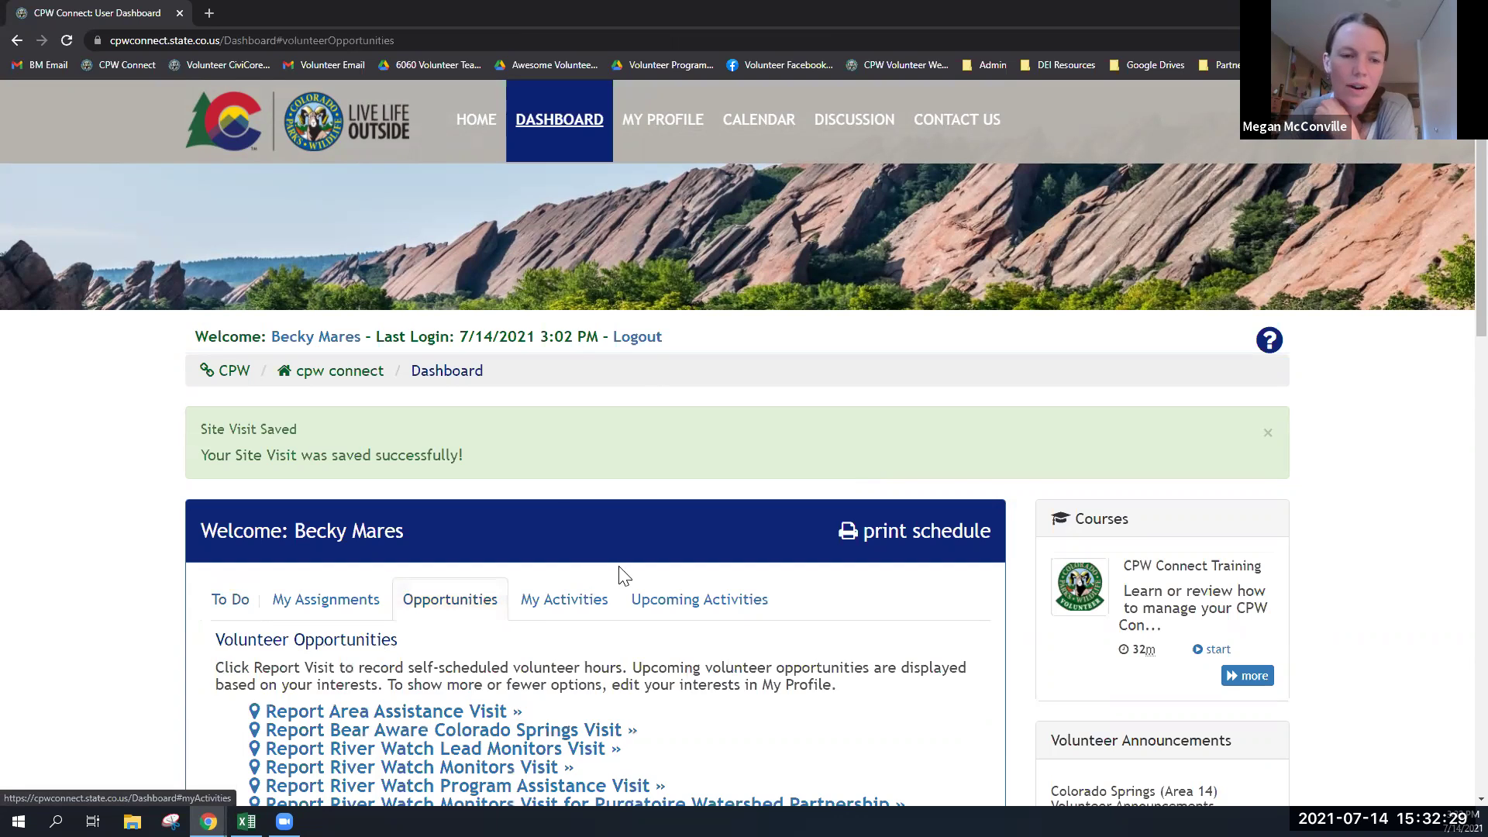
scroll(624, 582, down, 3)
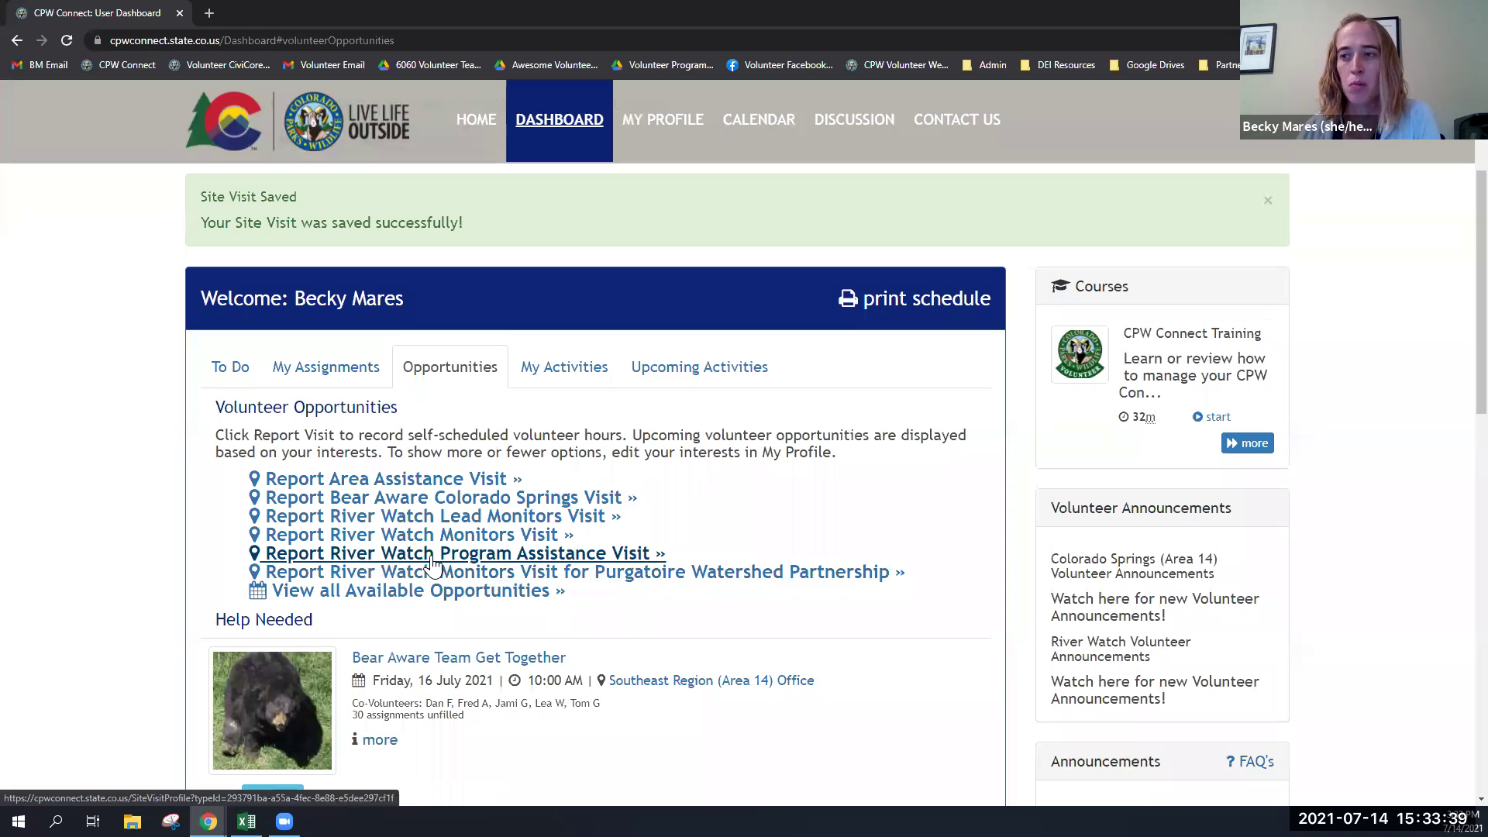
- Open My Profile, showing 21.25 lifetime hours, and scroll down to My Preferences
click(674, 127)
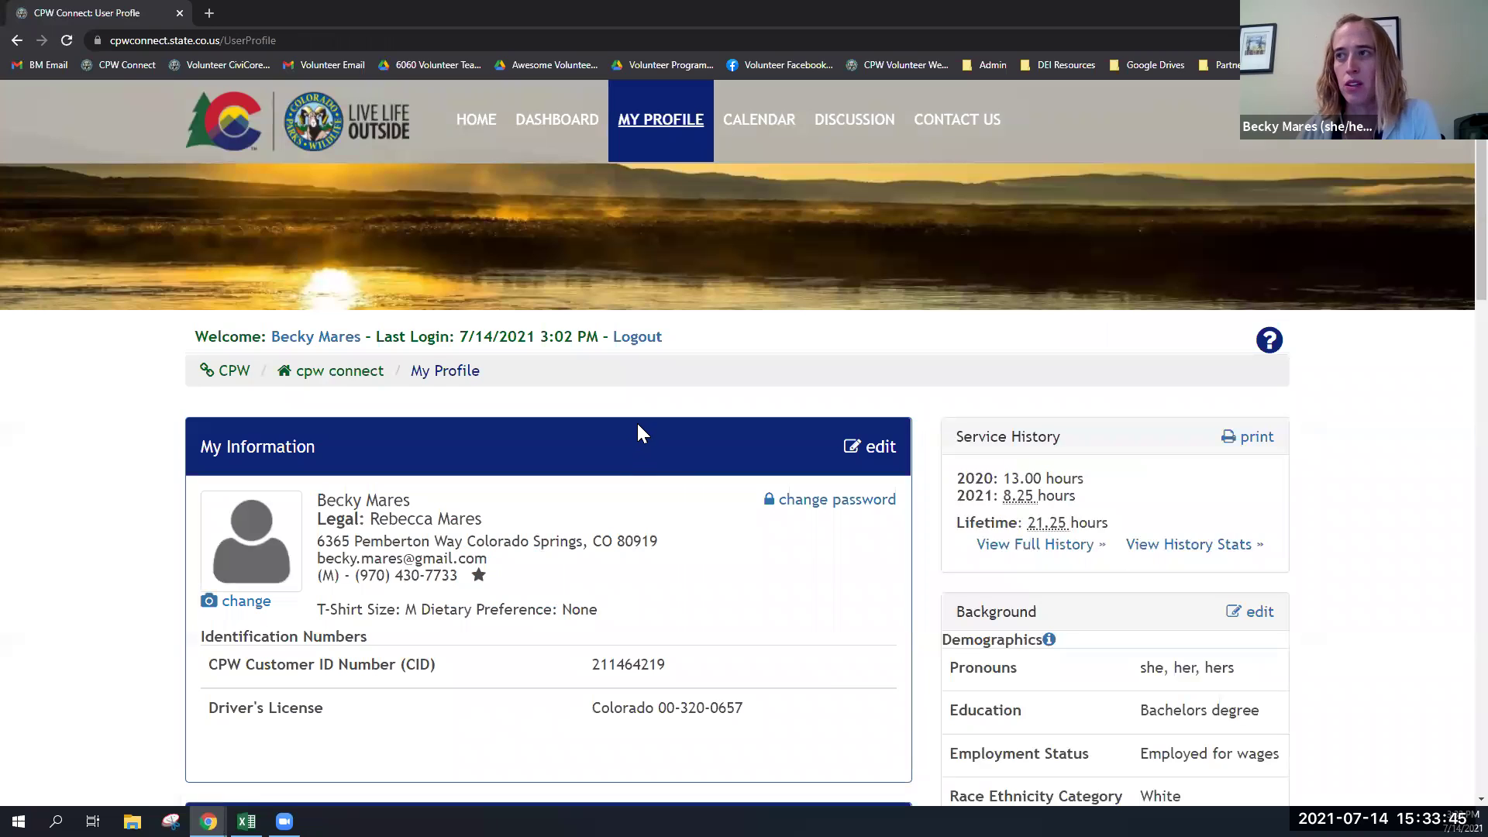
scroll(638, 426, down, 2)
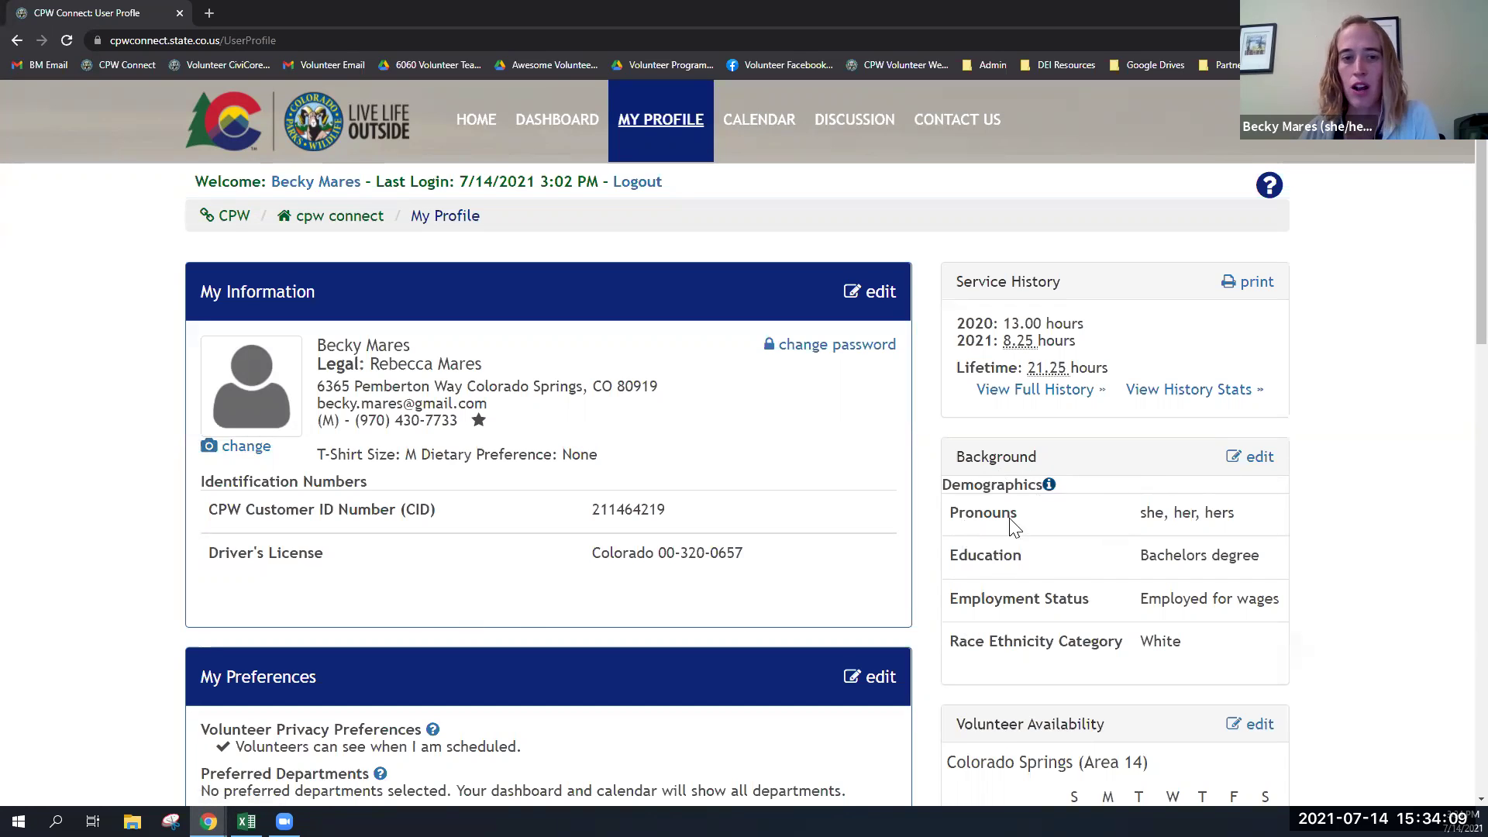
scroll(983, 593, down, 1)
scroll(983, 593, down, 1)
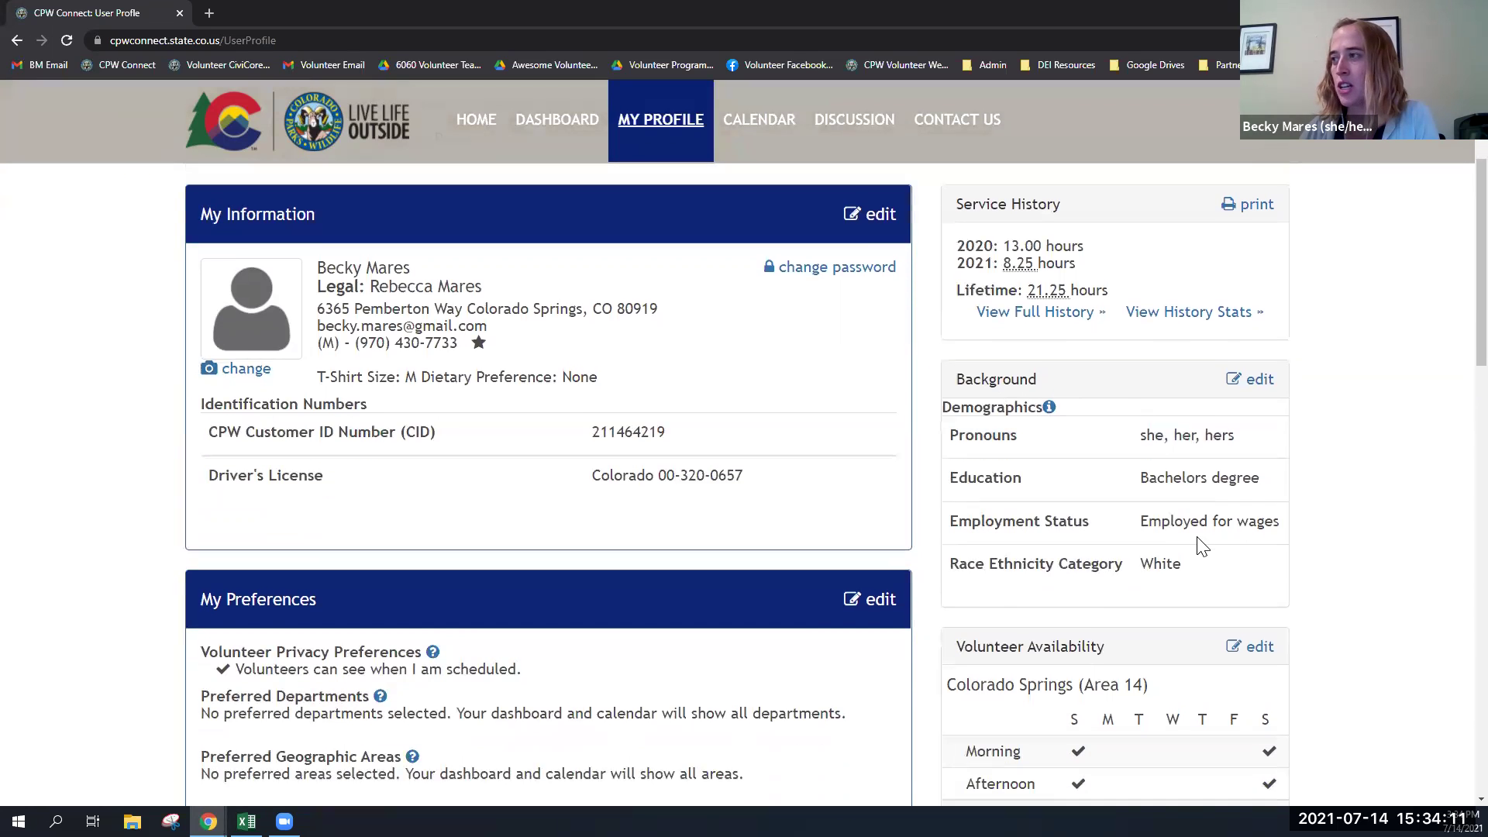
scroll(1197, 465, up, 2)
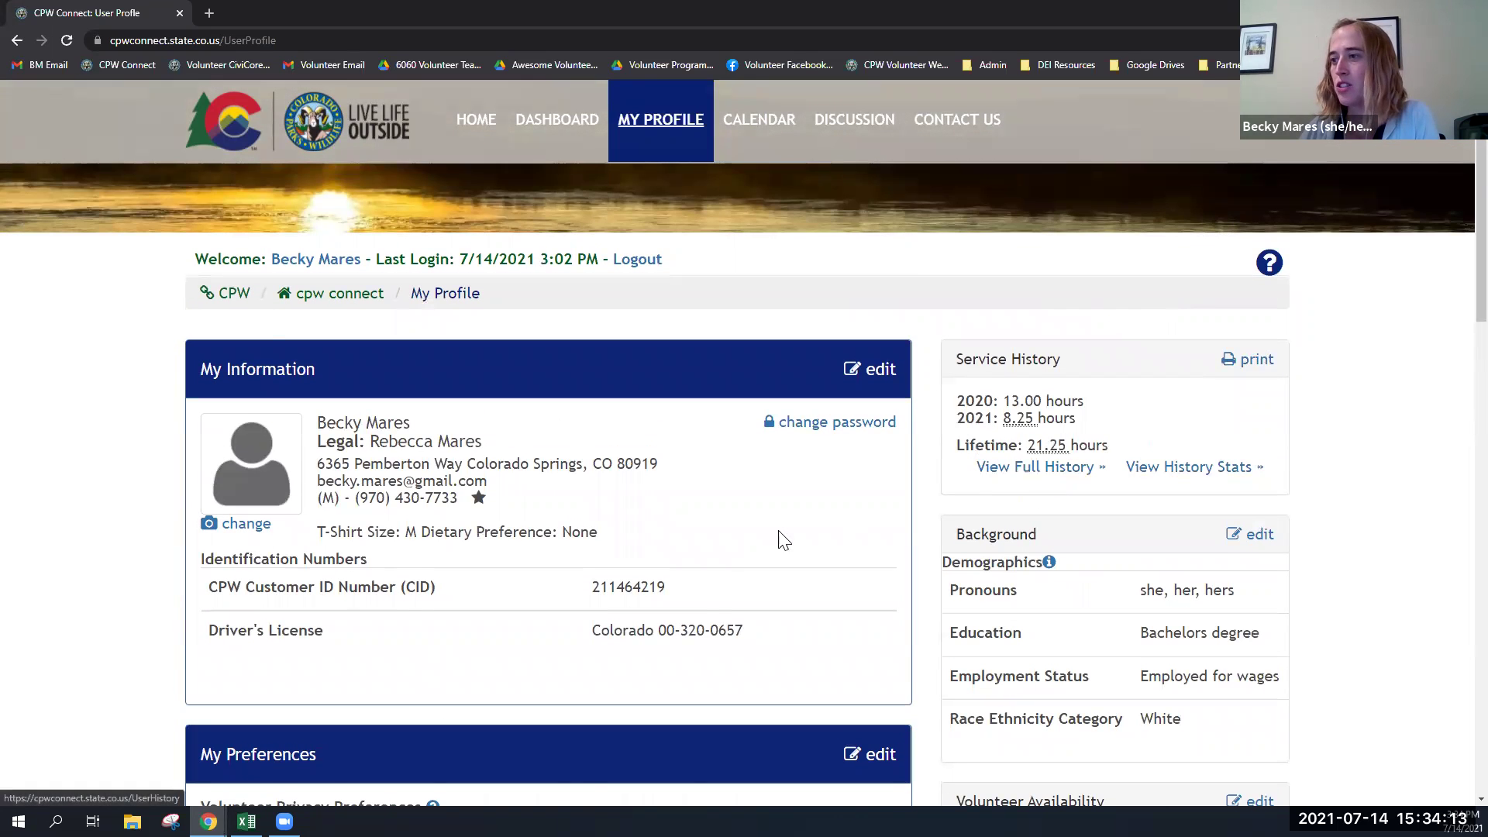
scroll(724, 535, down, 7)
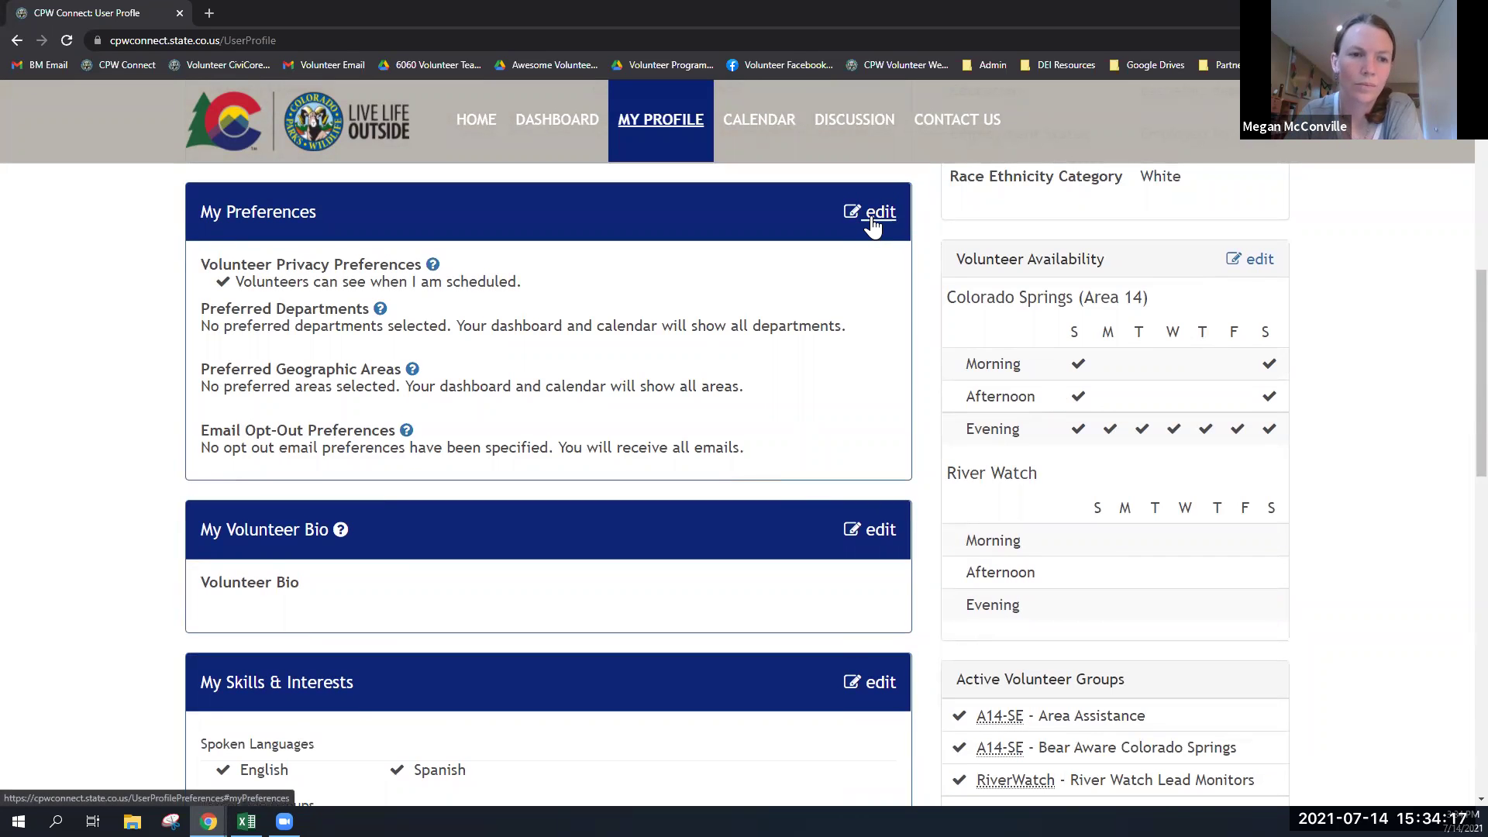
- Look through the preferences editor and leave it without saving changes
click(873, 225)
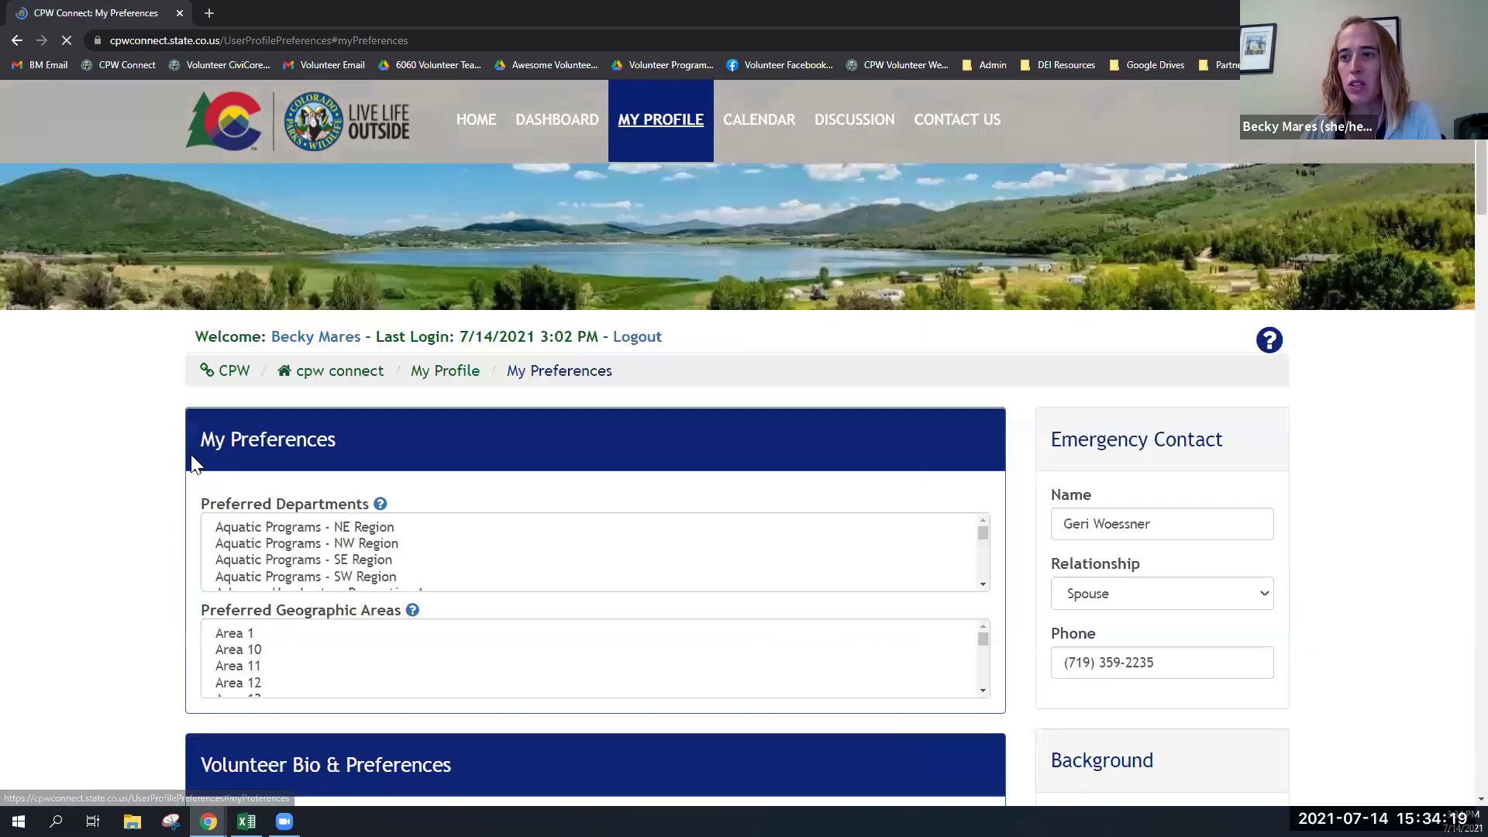
scroll(169, 460, down, 6)
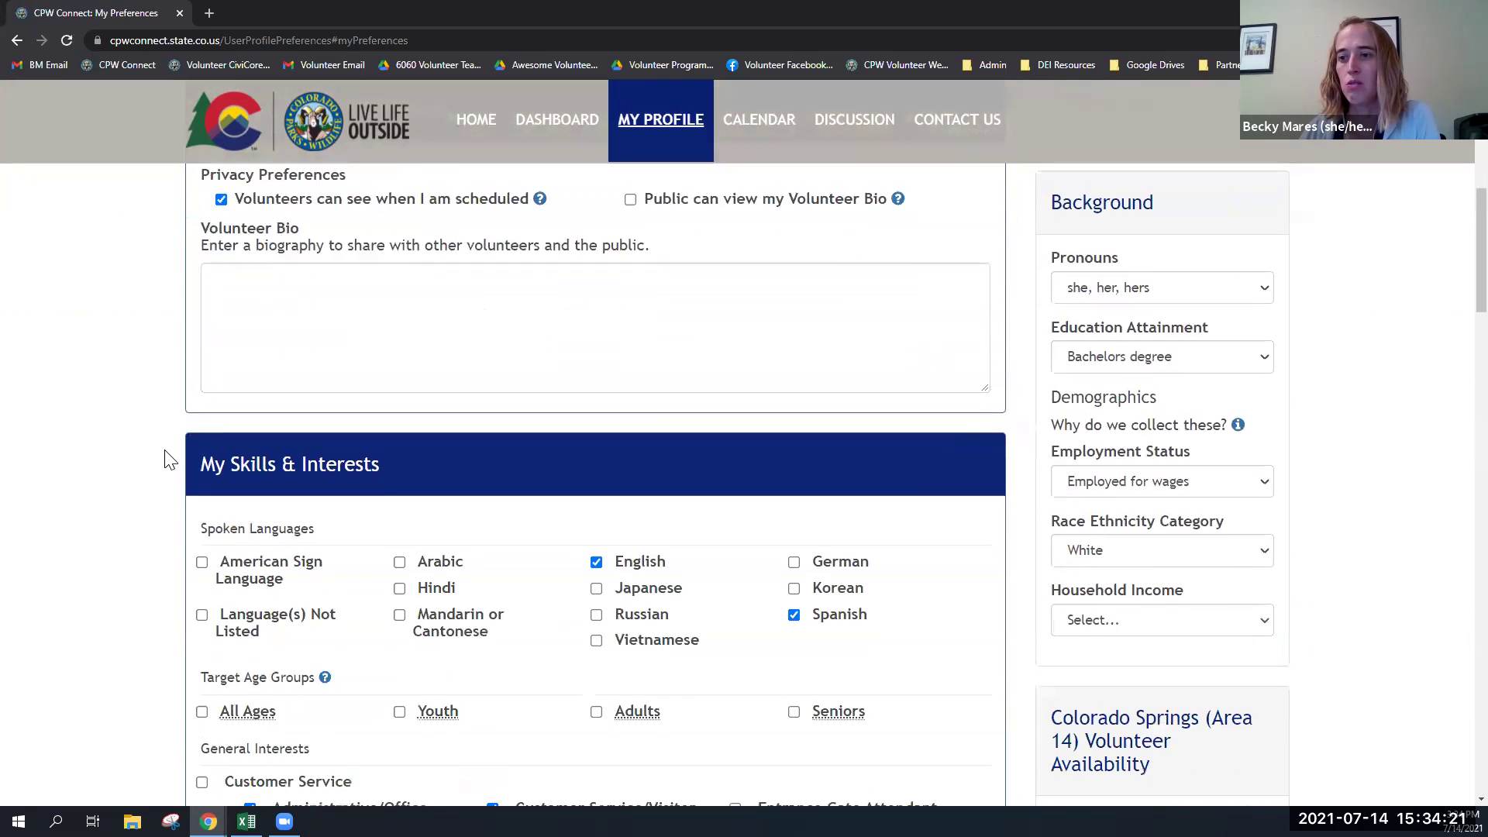
scroll(169, 459, down, 4)
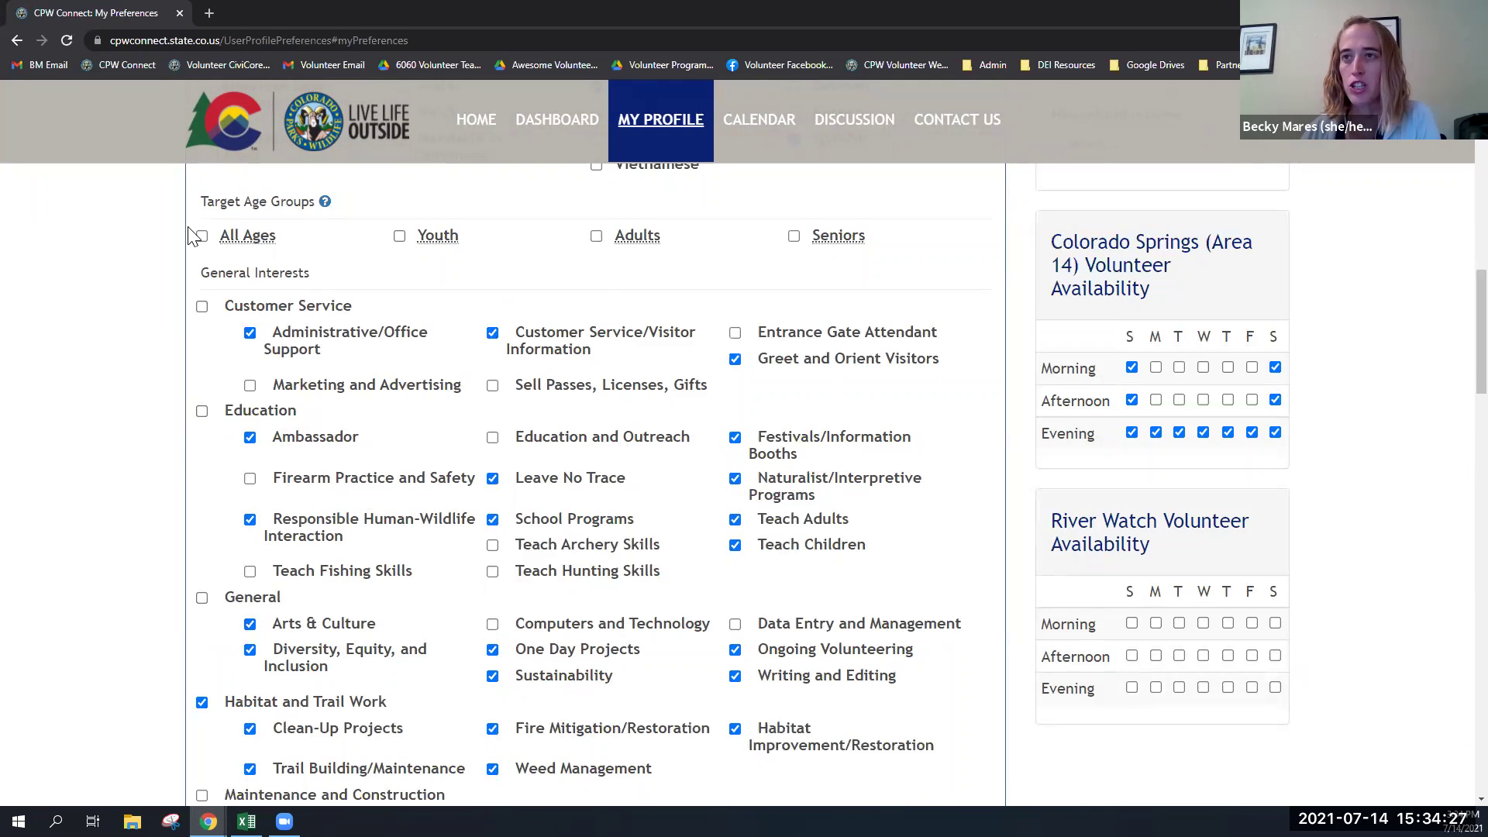
scroll(1452, 434, down, 9)
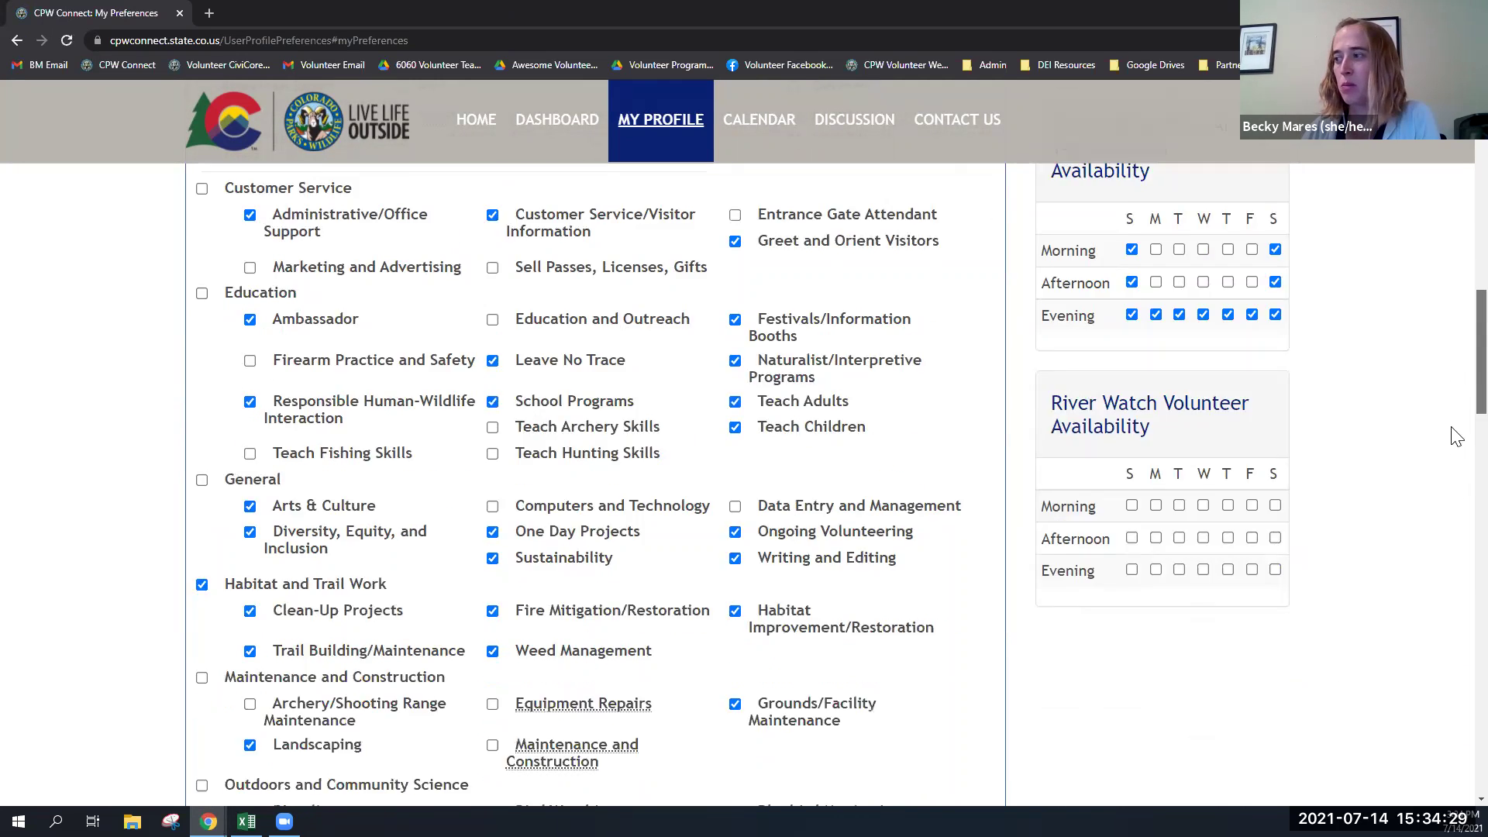
scroll(1430, 689, down, 15)
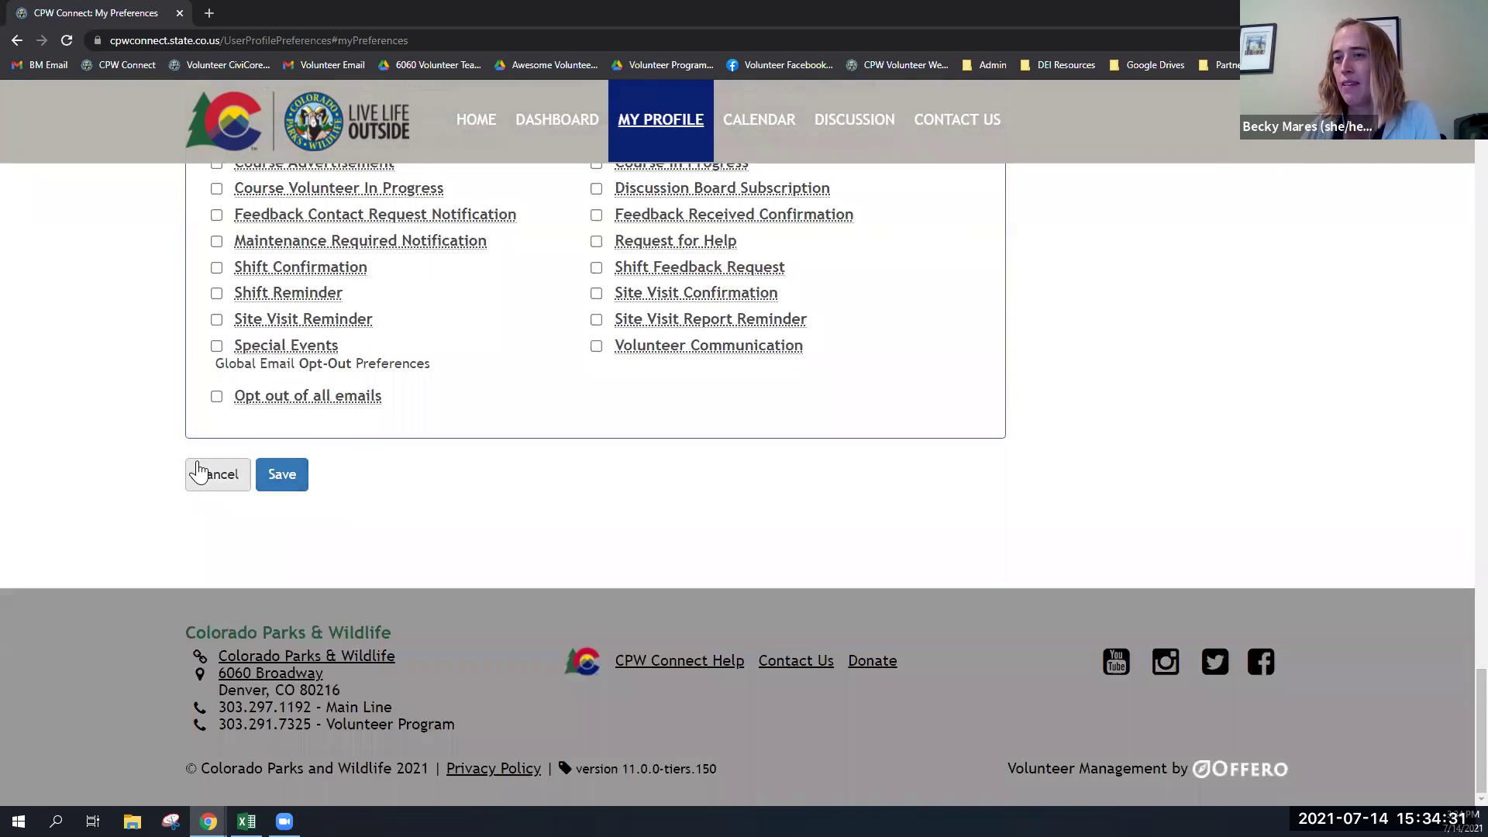
click(198, 472)
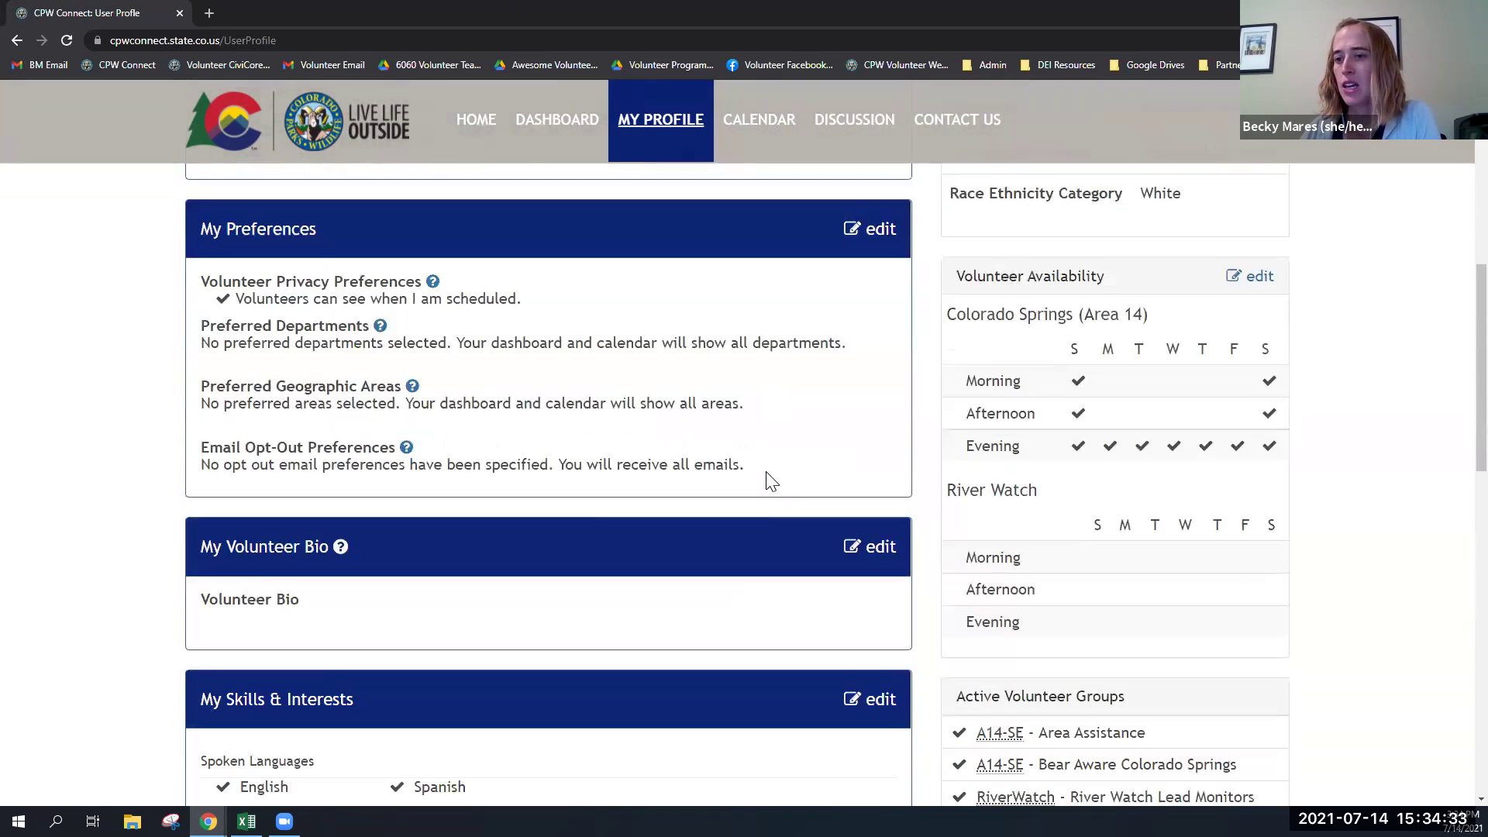
- Review the Service History totals: 13.00 hours for 2020, 8.25 for 2021, 21.25 lifetime
scroll(770, 481, down, 3)
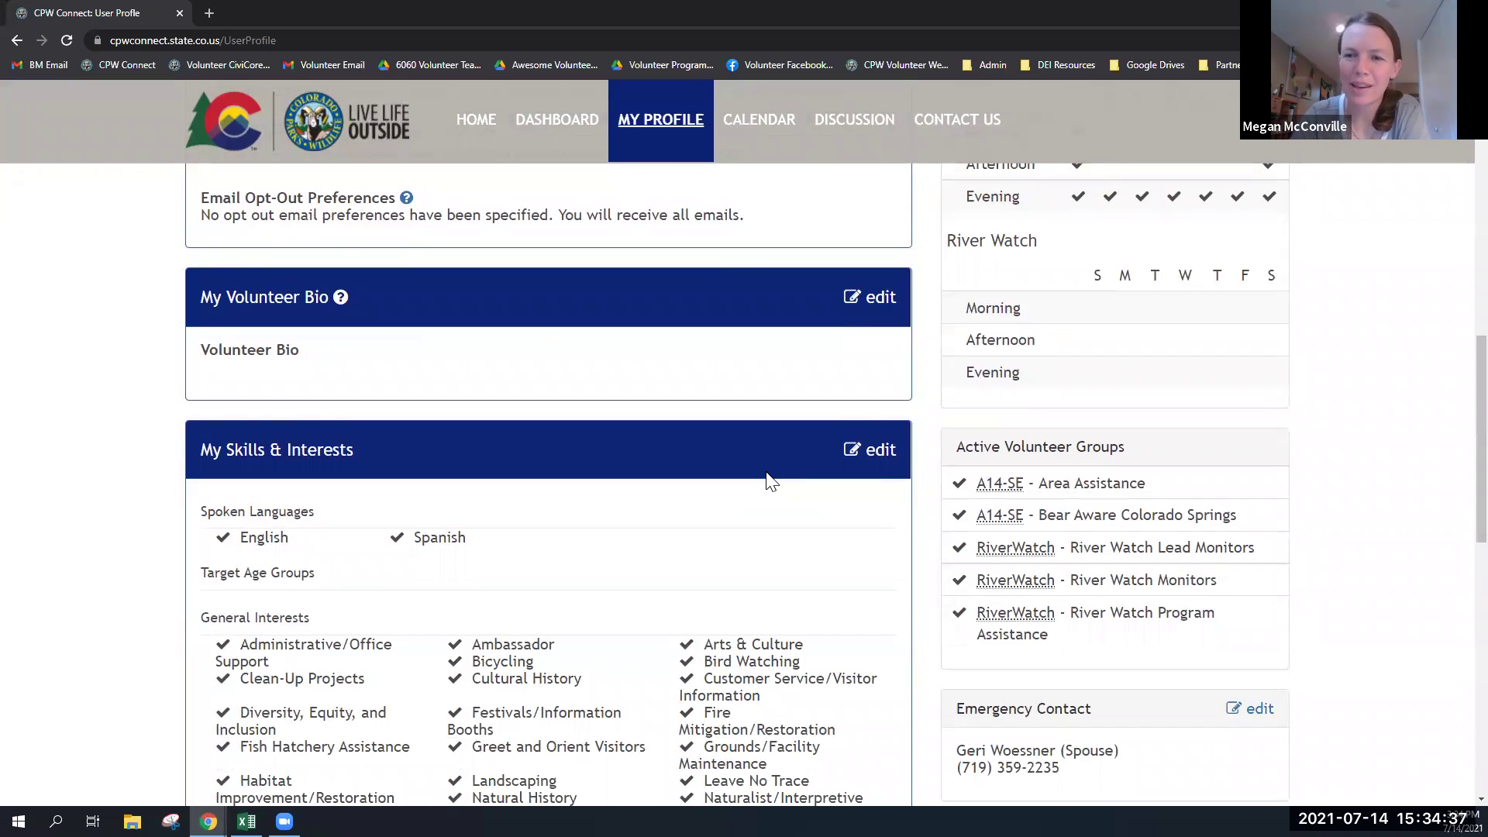
scroll(770, 481, down, 8)
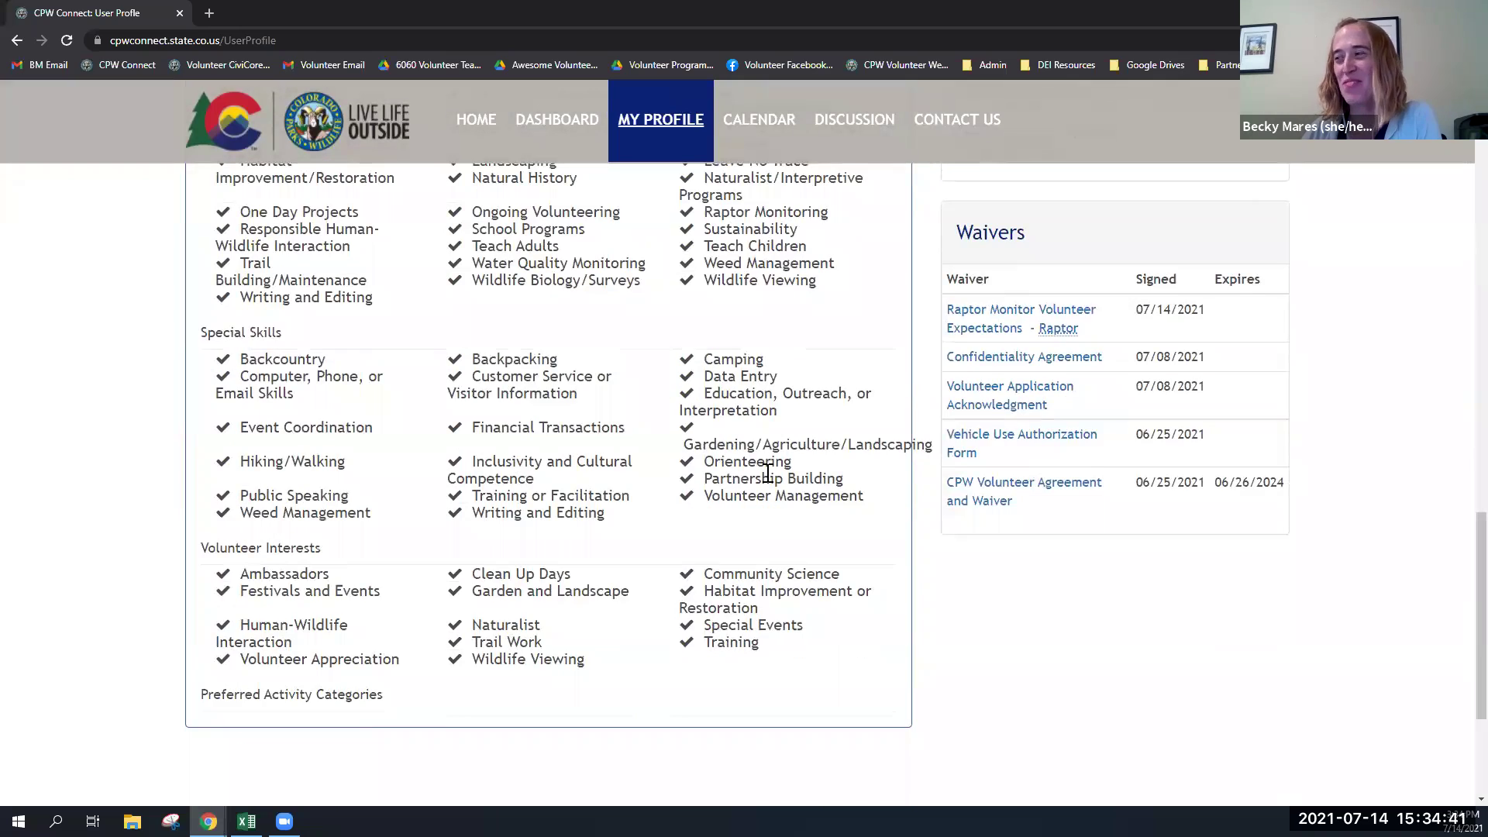
scroll(767, 473, up, 11)
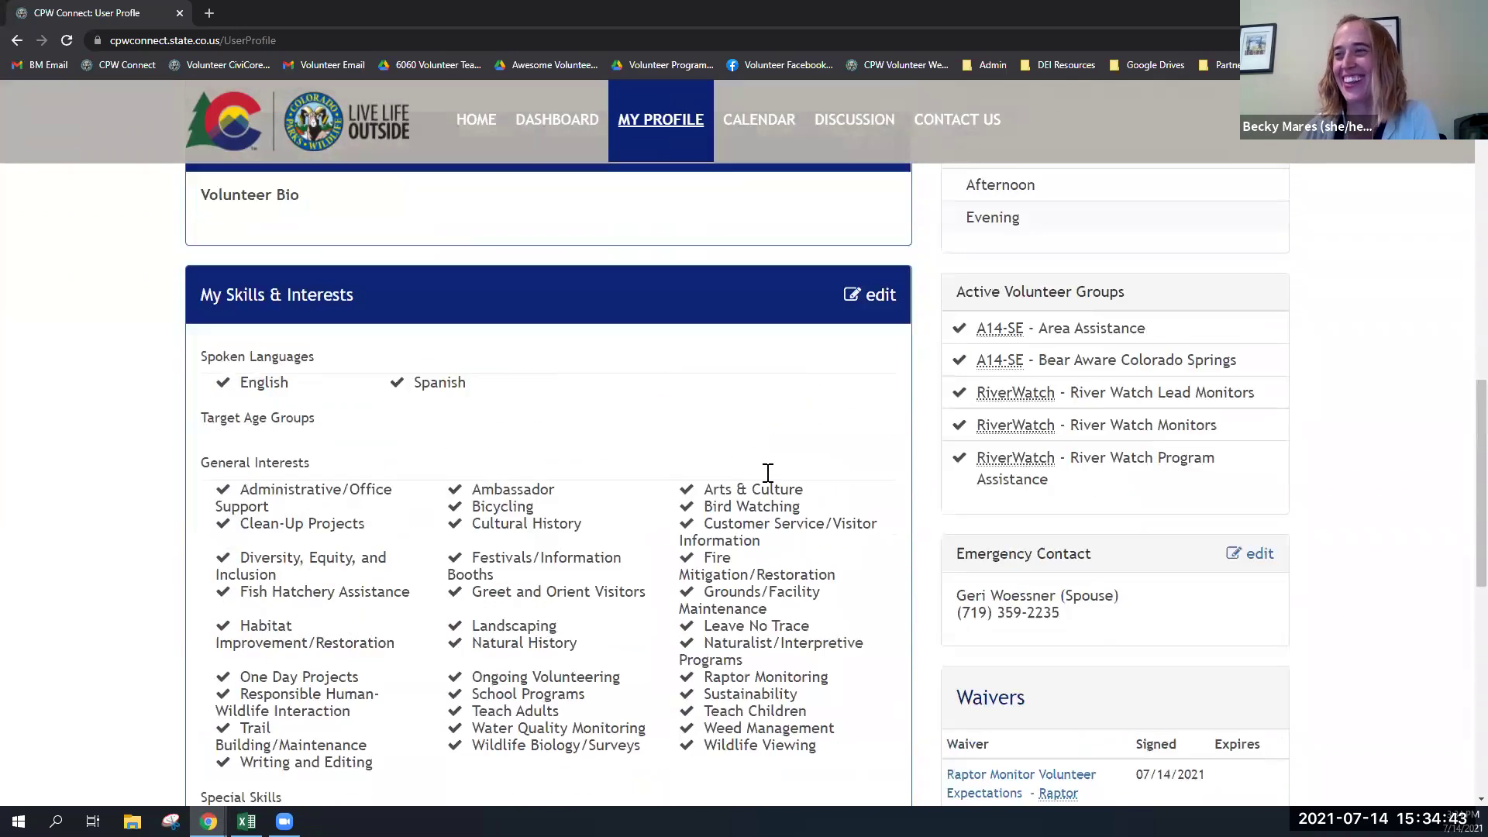
scroll(768, 473, up, 5)
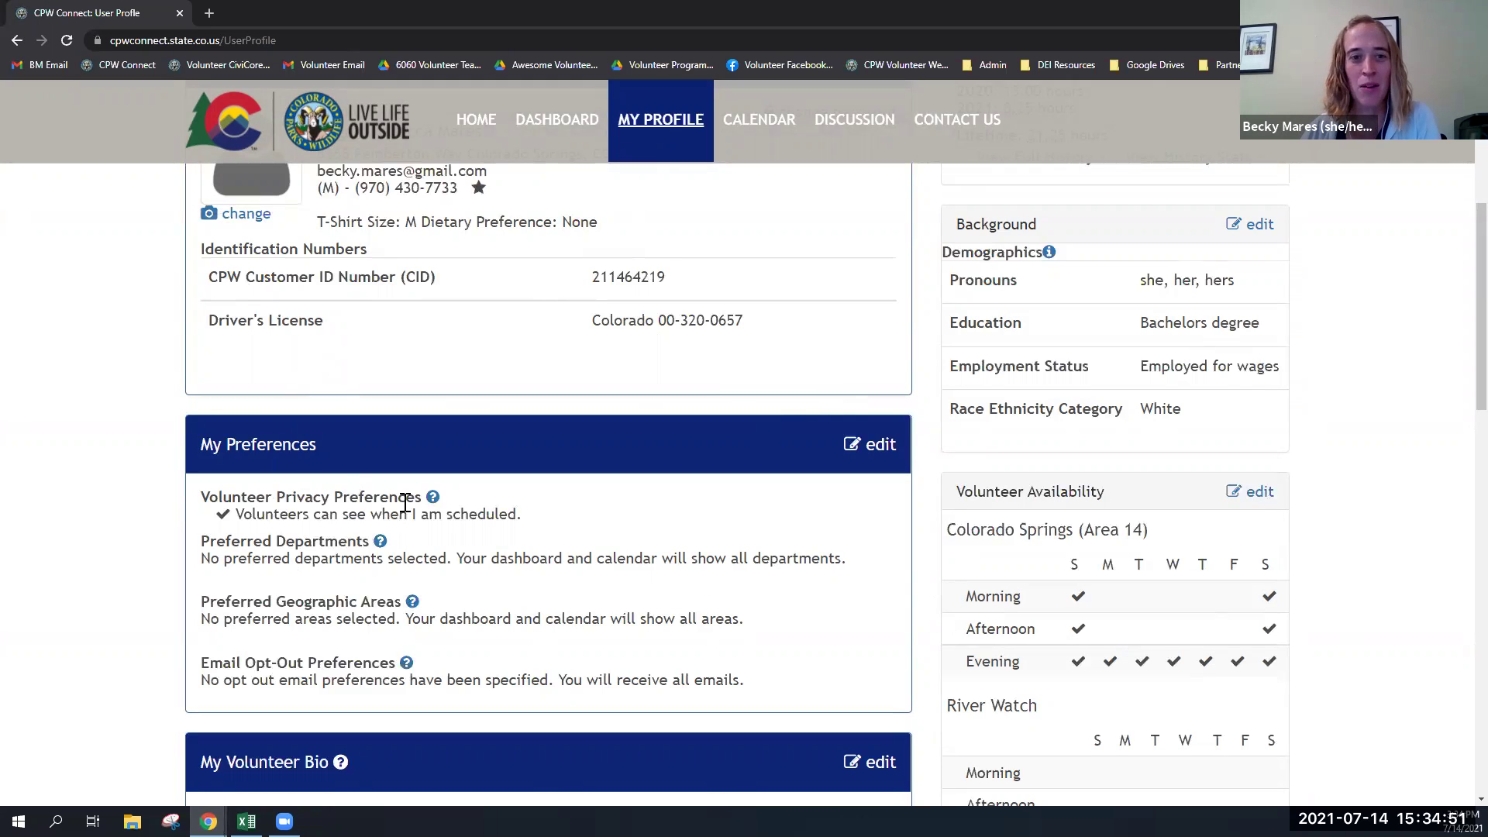
scroll(655, 541, up, 4)
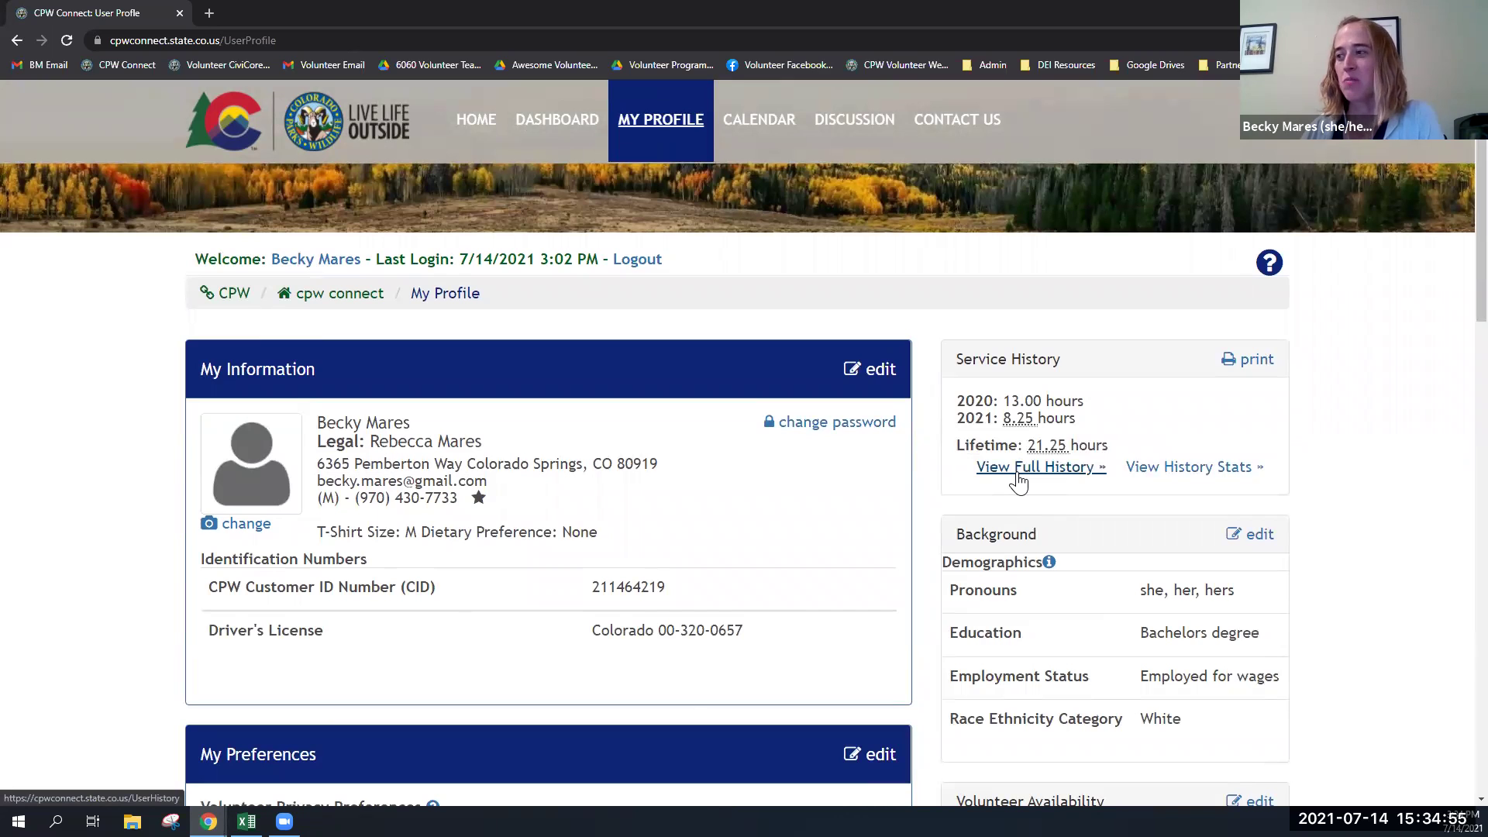
- From the full history, print a Service History Report PDF limited to 2020
click(1016, 474)
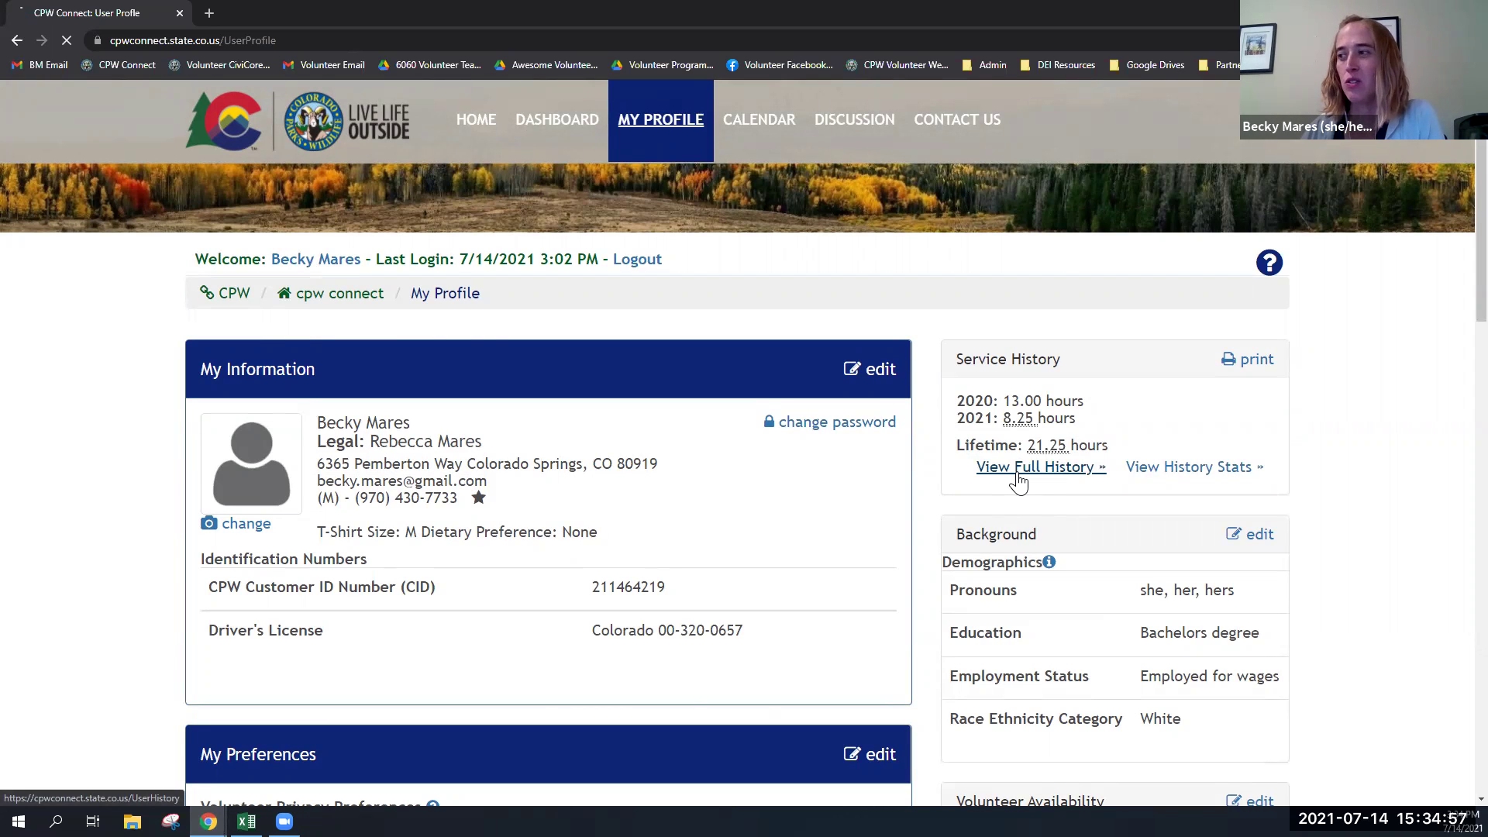
scroll(789, 439, down, 1)
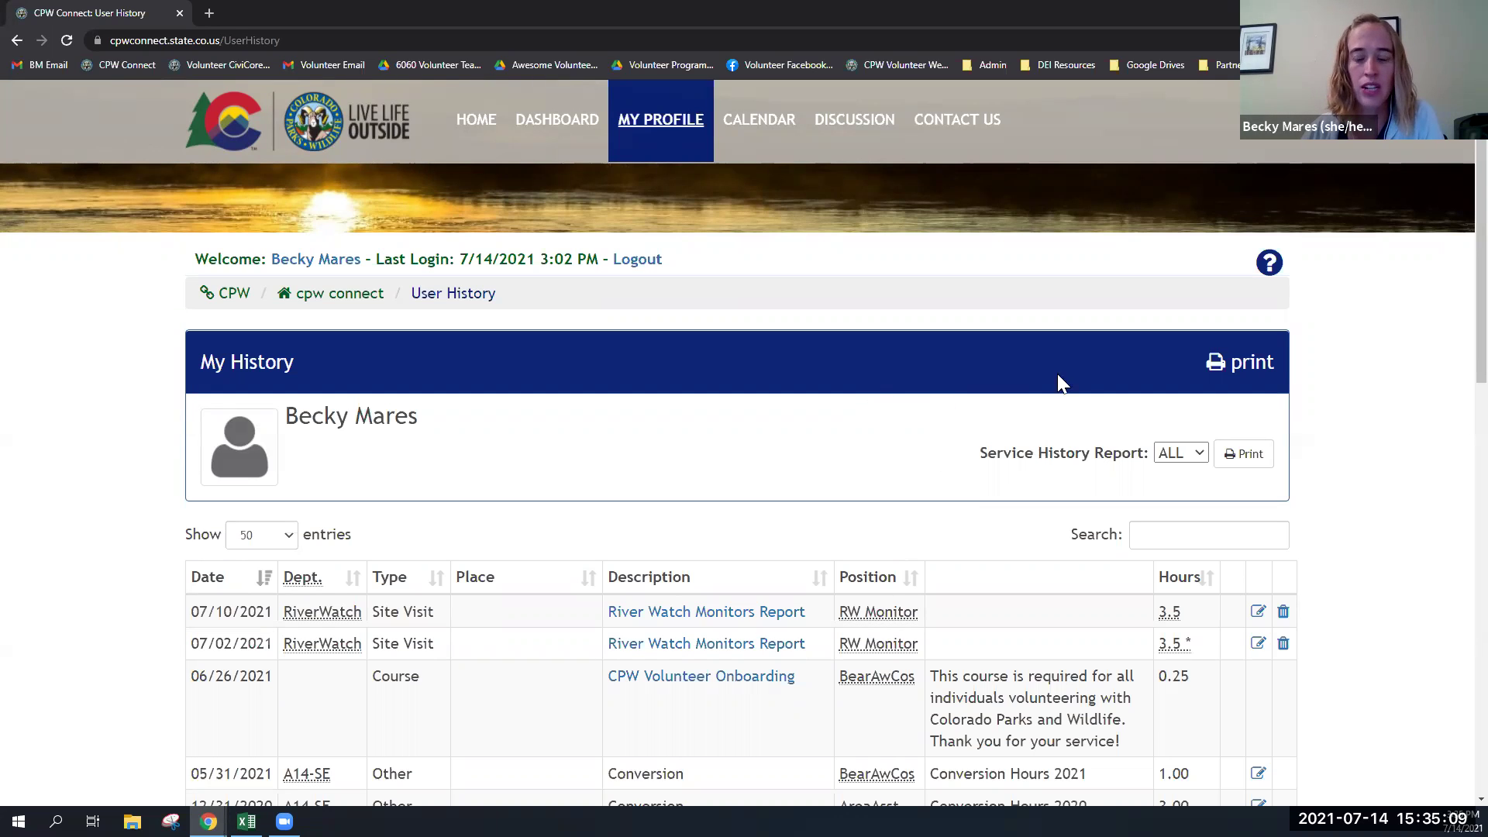
click(1167, 452)
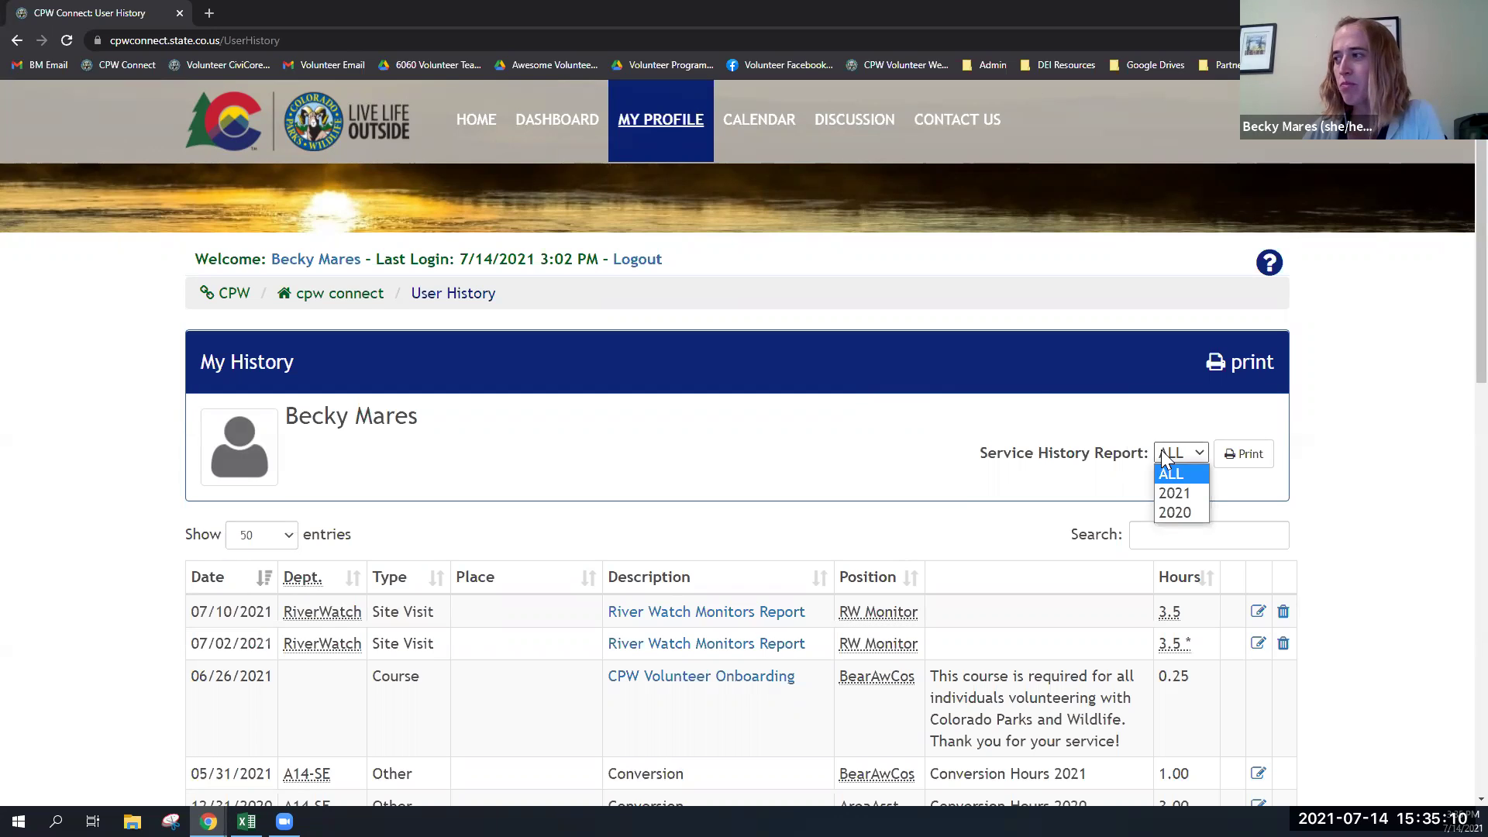
click(1173, 512)
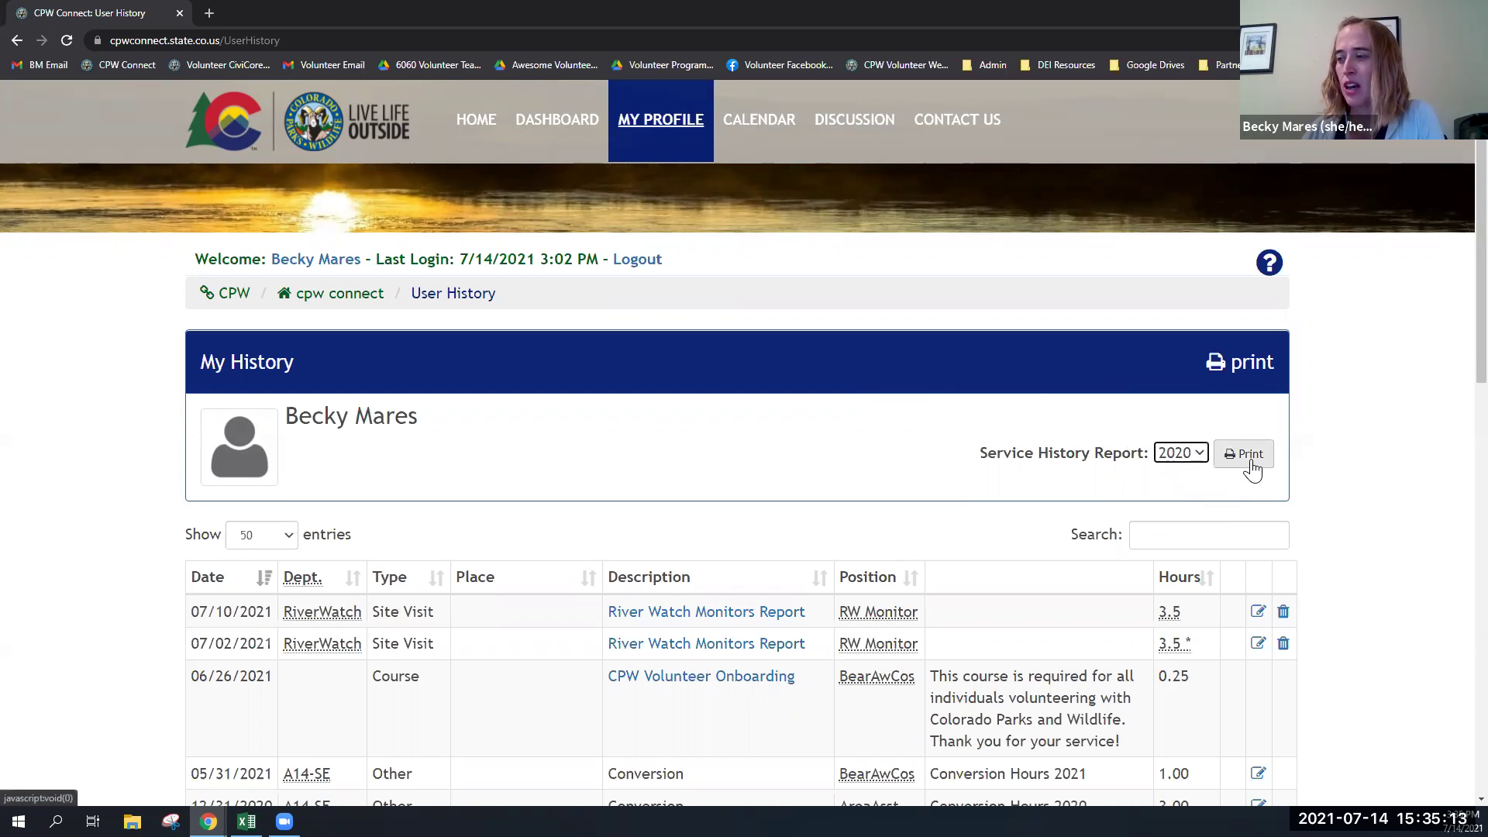
click(1250, 461)
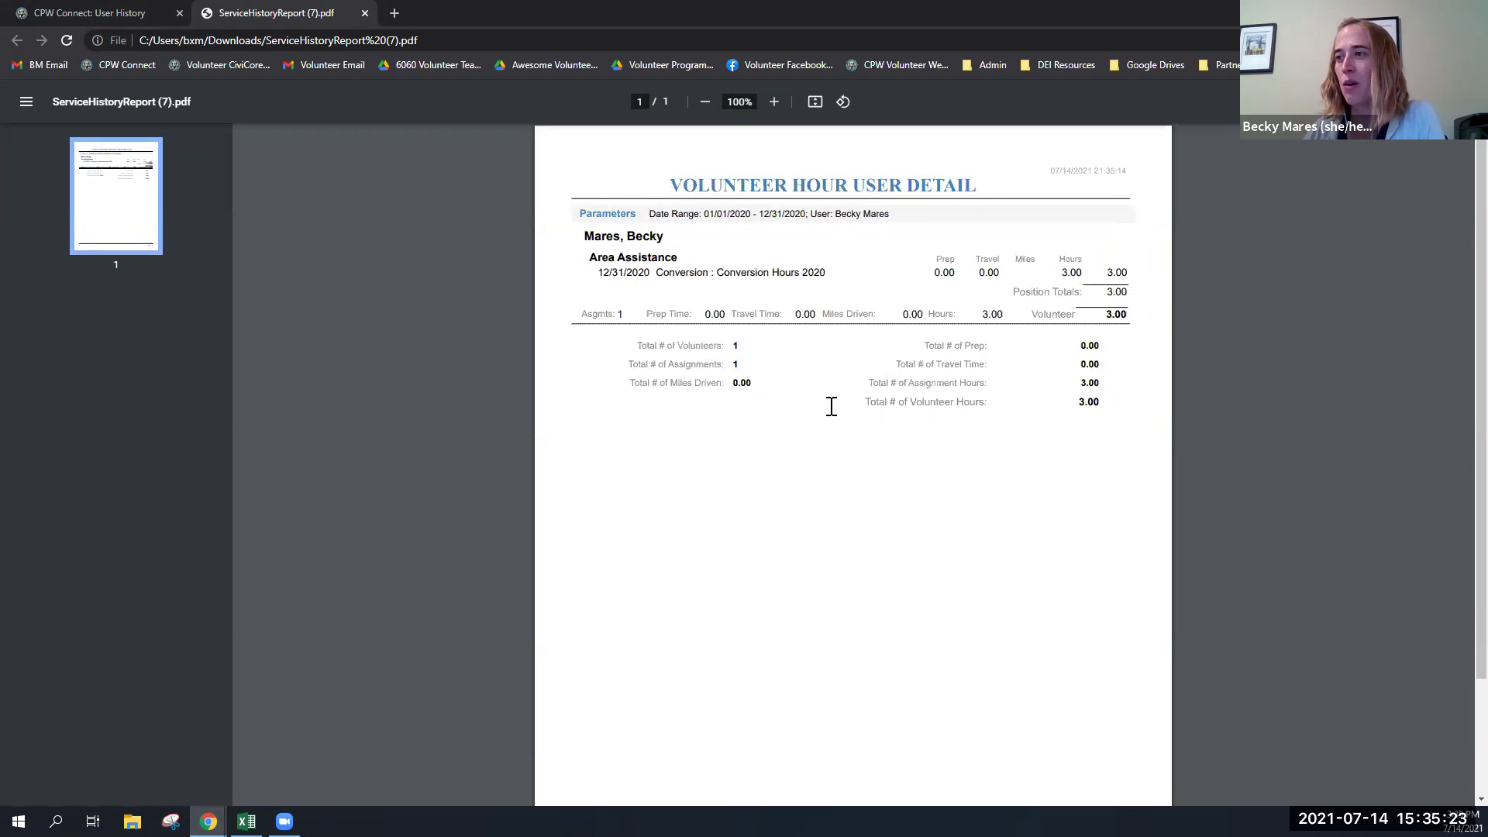
- Highlight the Miles Driven total in the 2020 report PDF, then return to CPW Connect: User History
drag(755, 383, 631, 388)
click(634, 382)
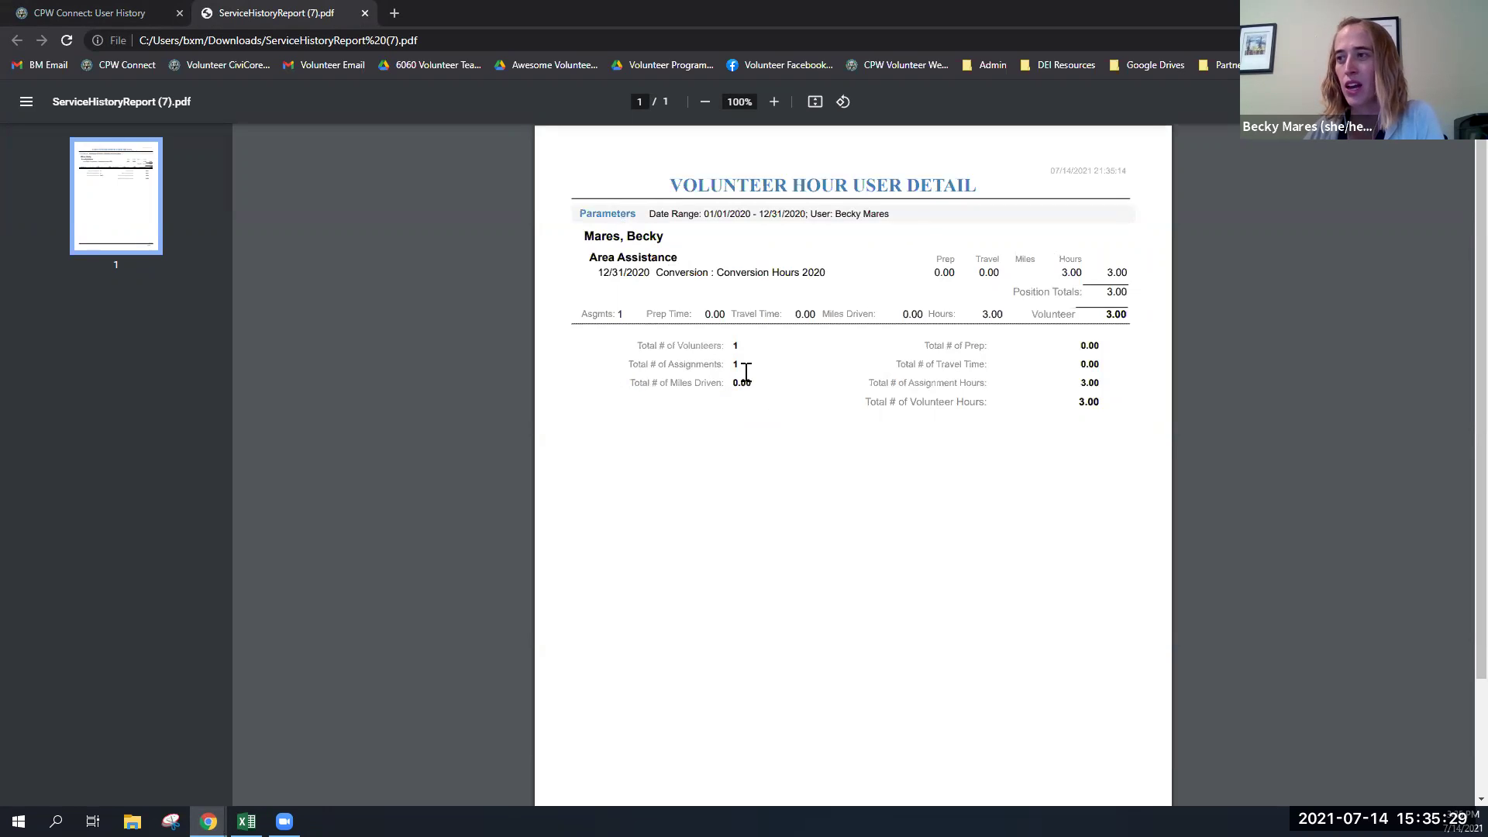
drag(754, 384, 736, 384)
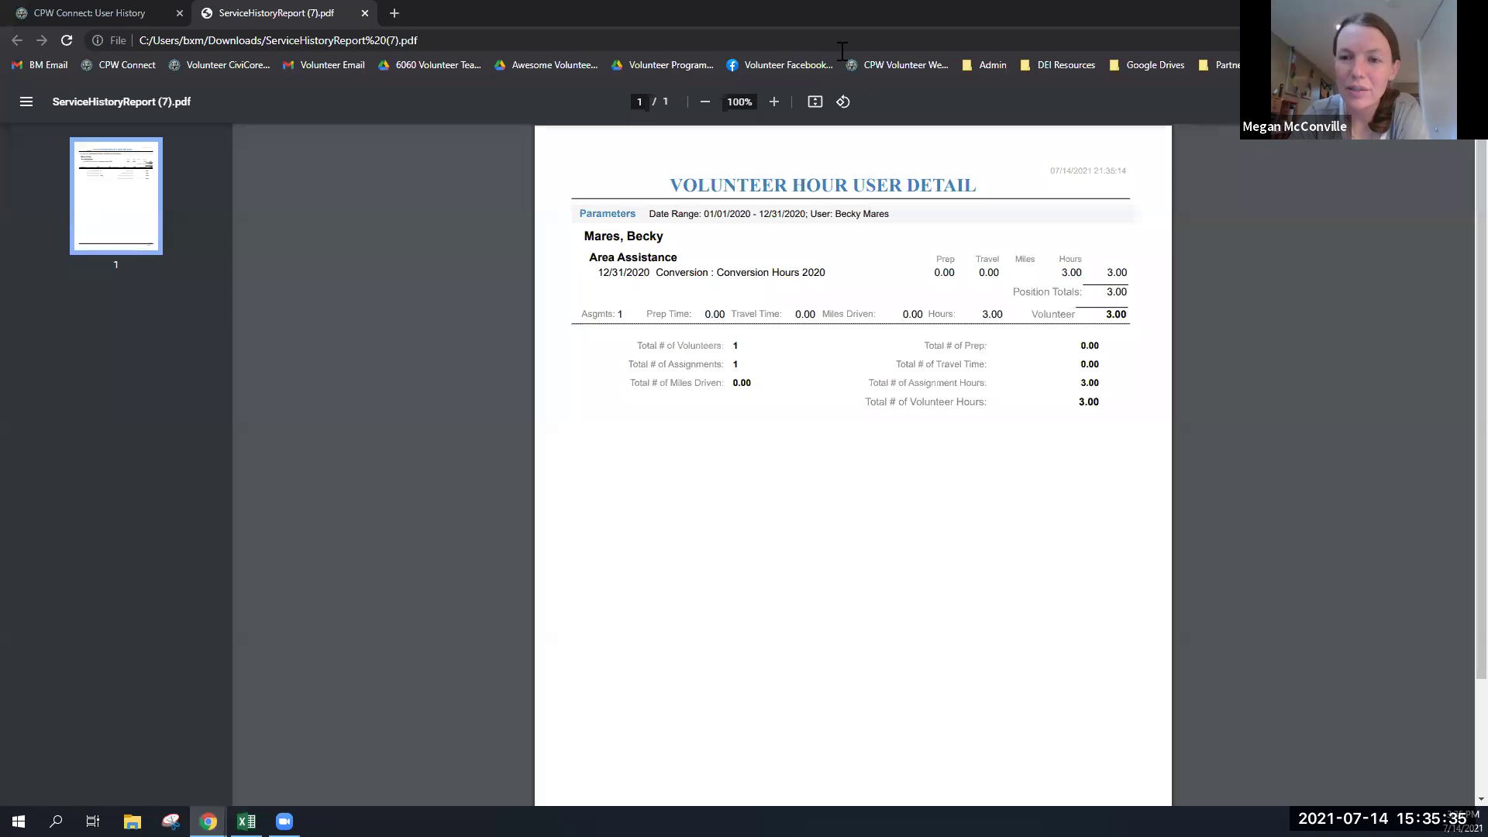
click(103, 14)
- Reset the Service History Report to ALL years and review the six history entries
click(1188, 458)
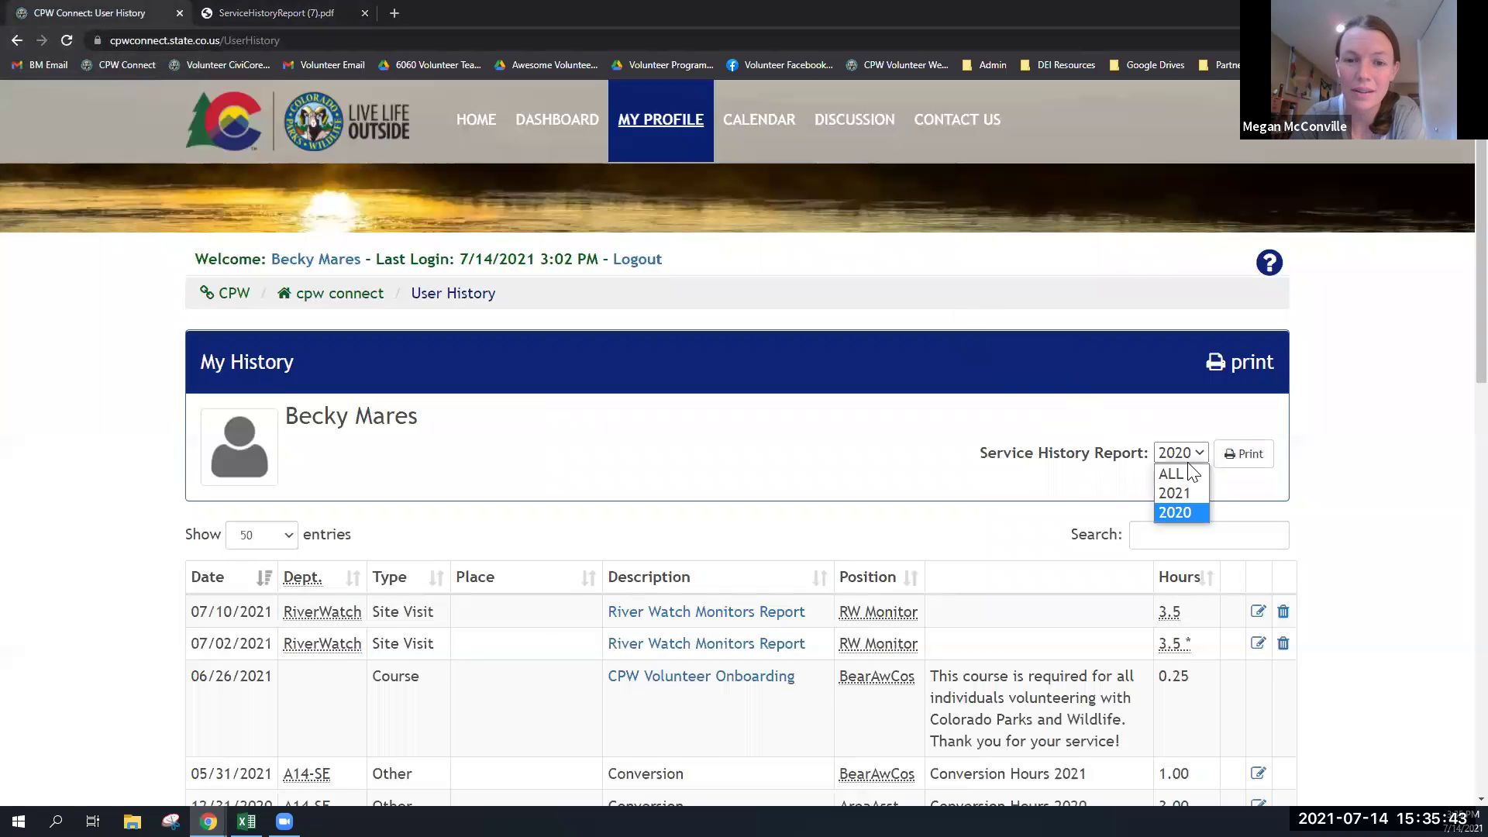
click(1186, 473)
scroll(1103, 470, down, 1)
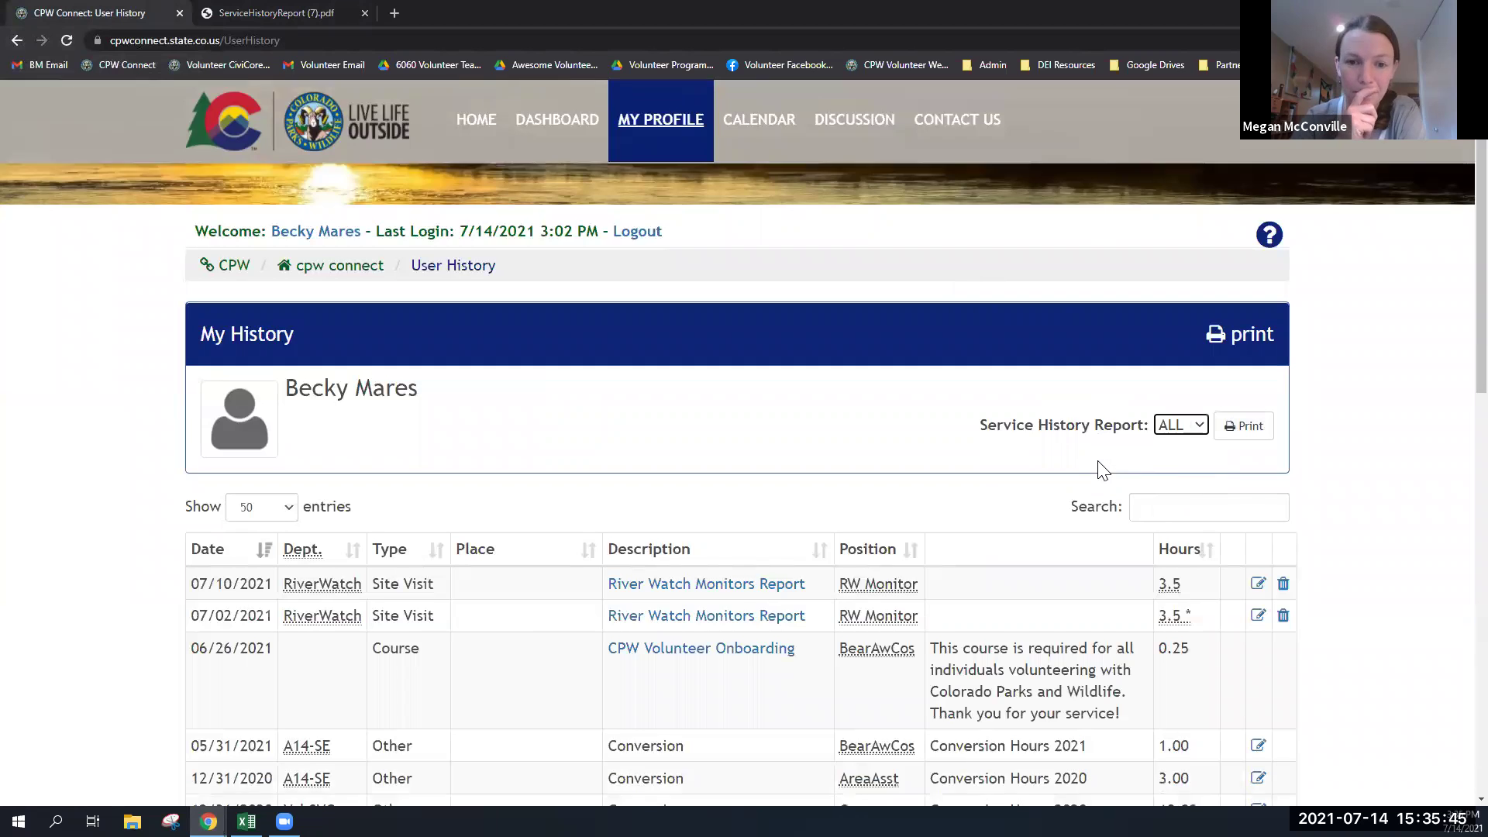
scroll(1103, 470, down, 2)
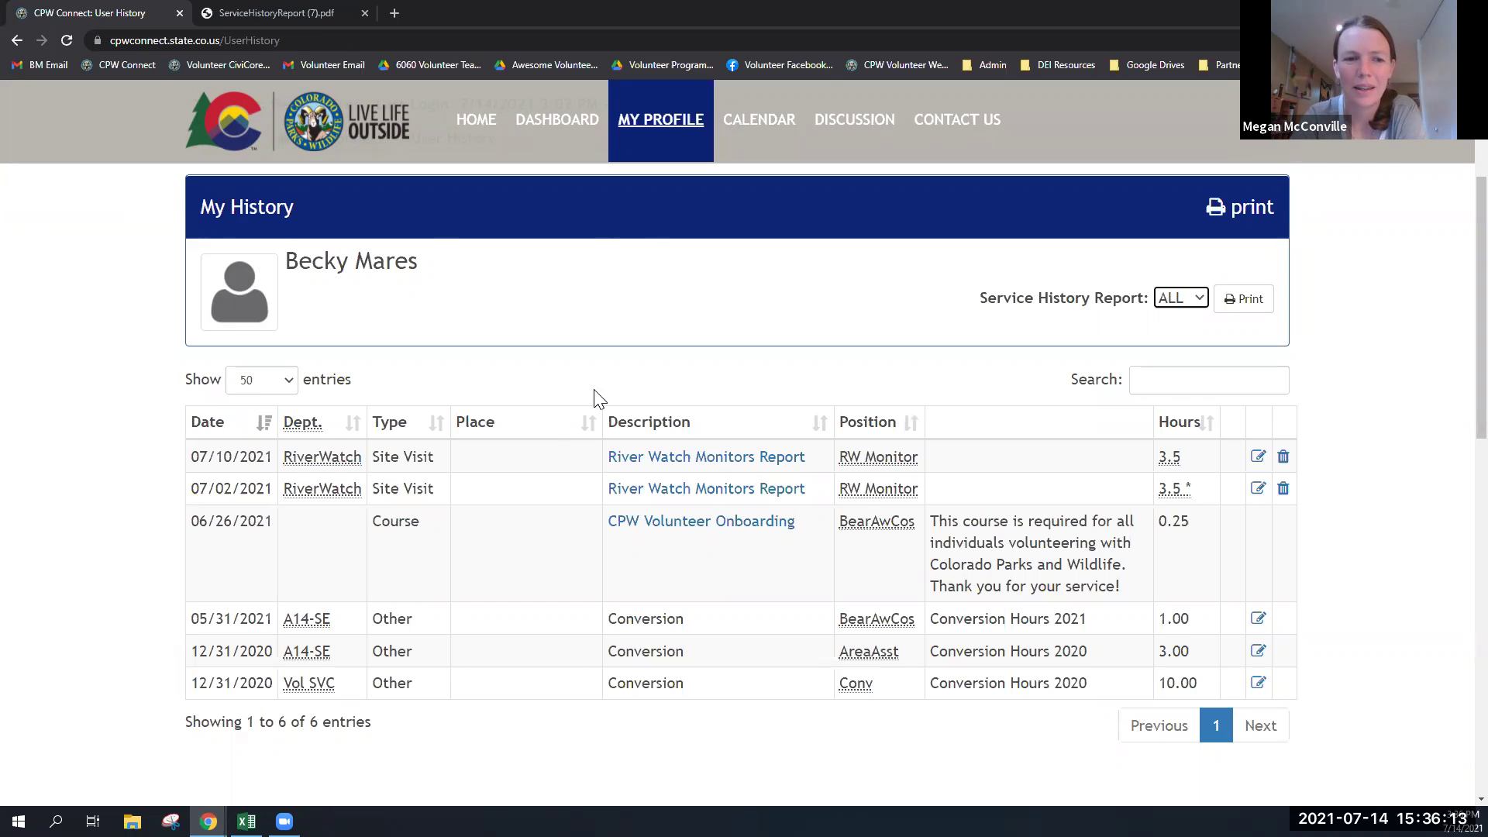
scroll(578, 431, up, 3)
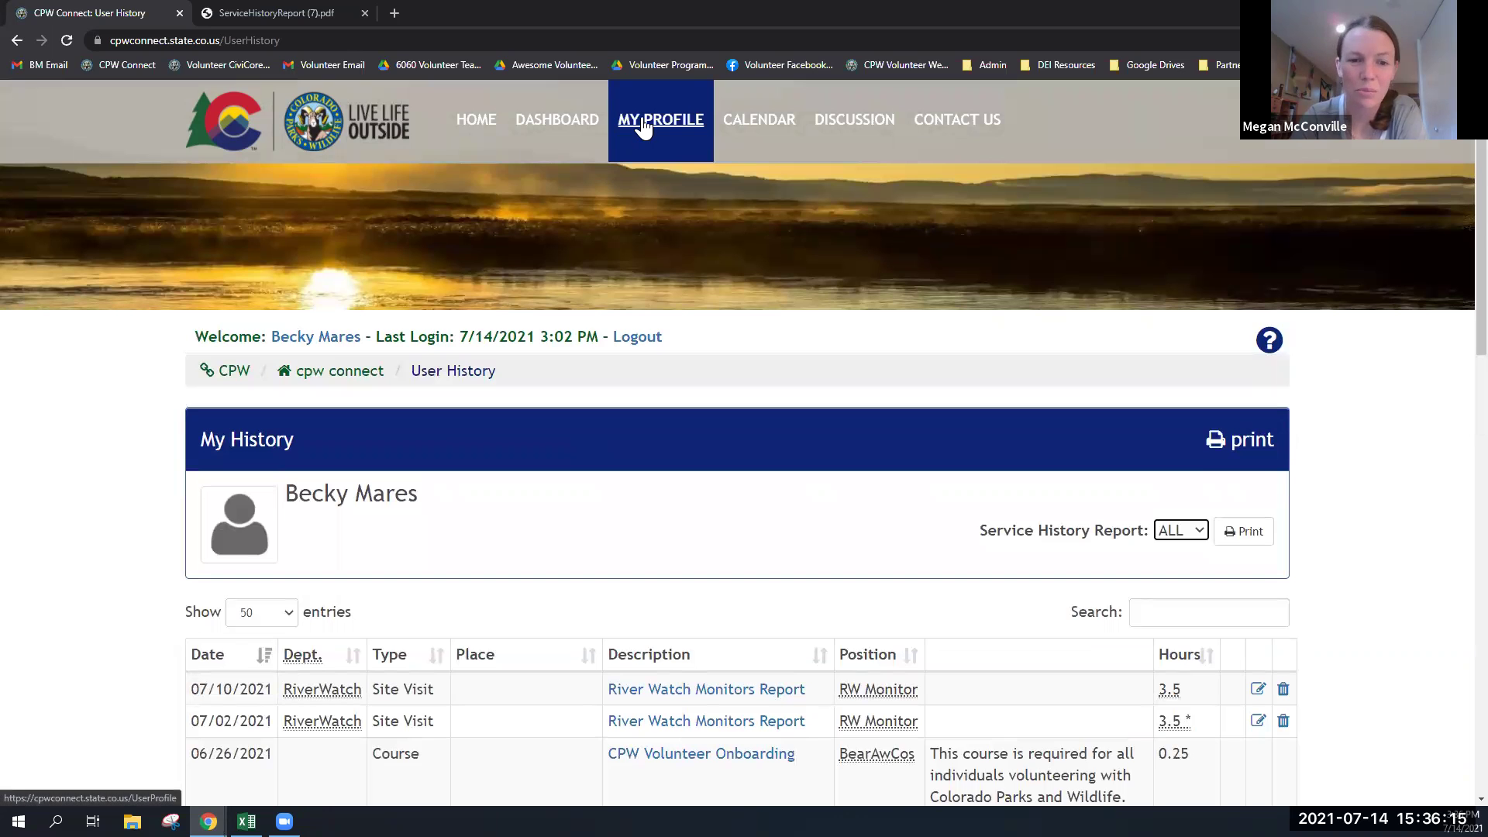
- Scroll through the volunteer's details and preferences on My Profile
click(640, 133)
scroll(493, 533, down, 6)
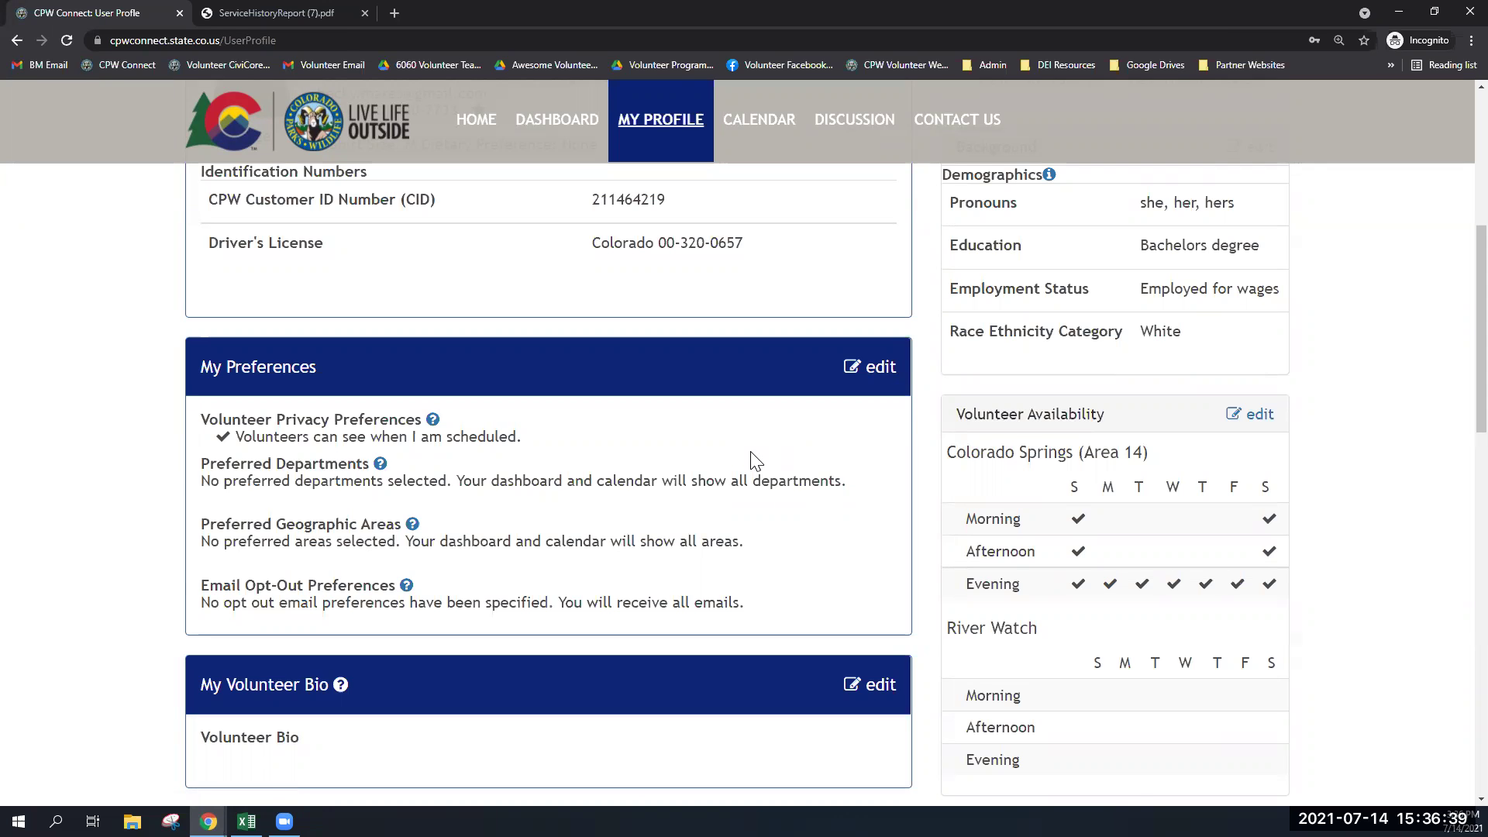
scroll(752, 462, up, 3)
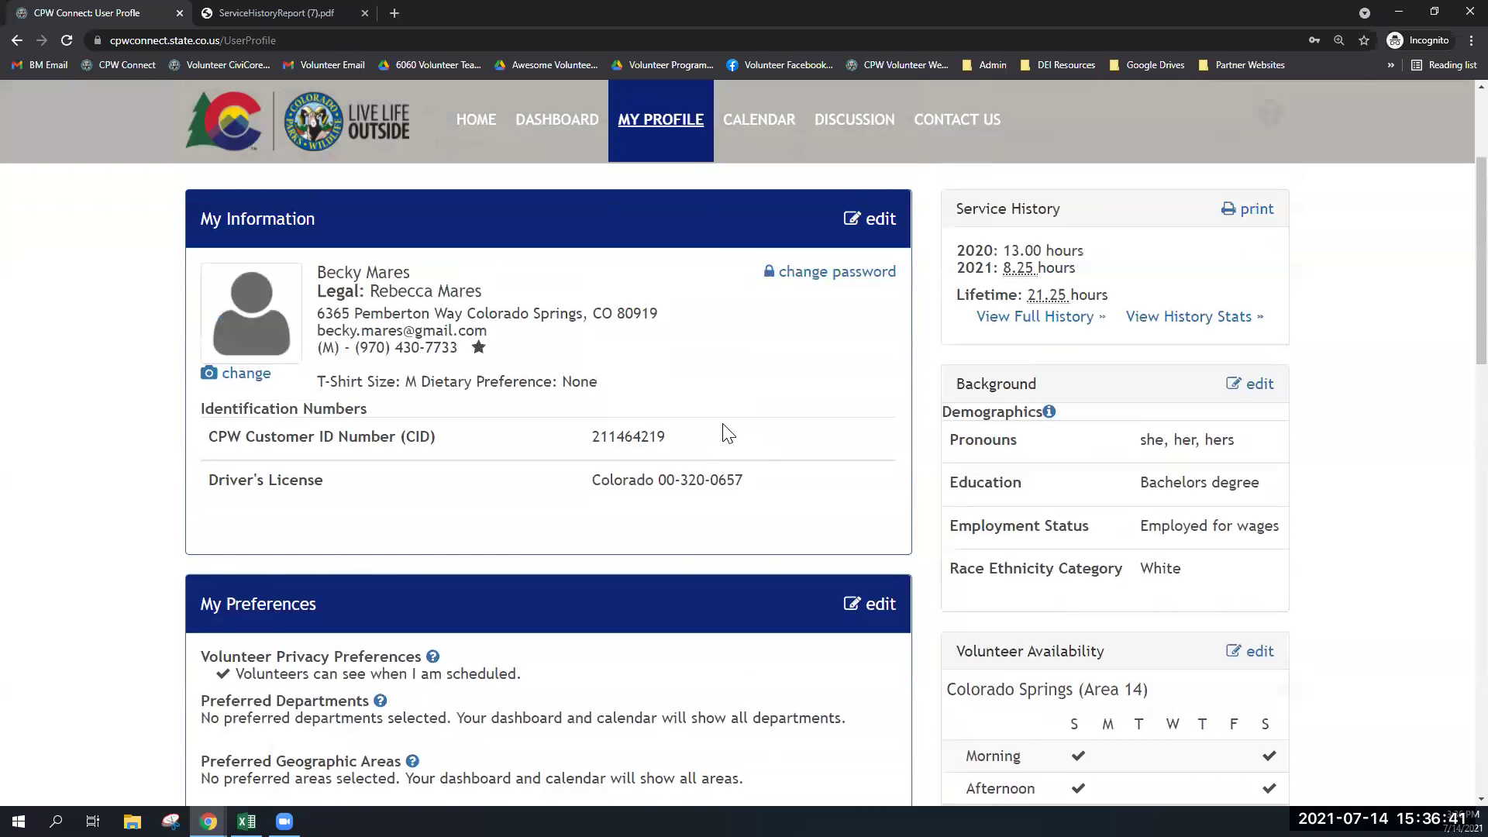
scroll(613, 233, up, 2)
- Show the Dashboard's Opportunities list and browse the Help Needed activities down to DOLA DAY
click(571, 120)
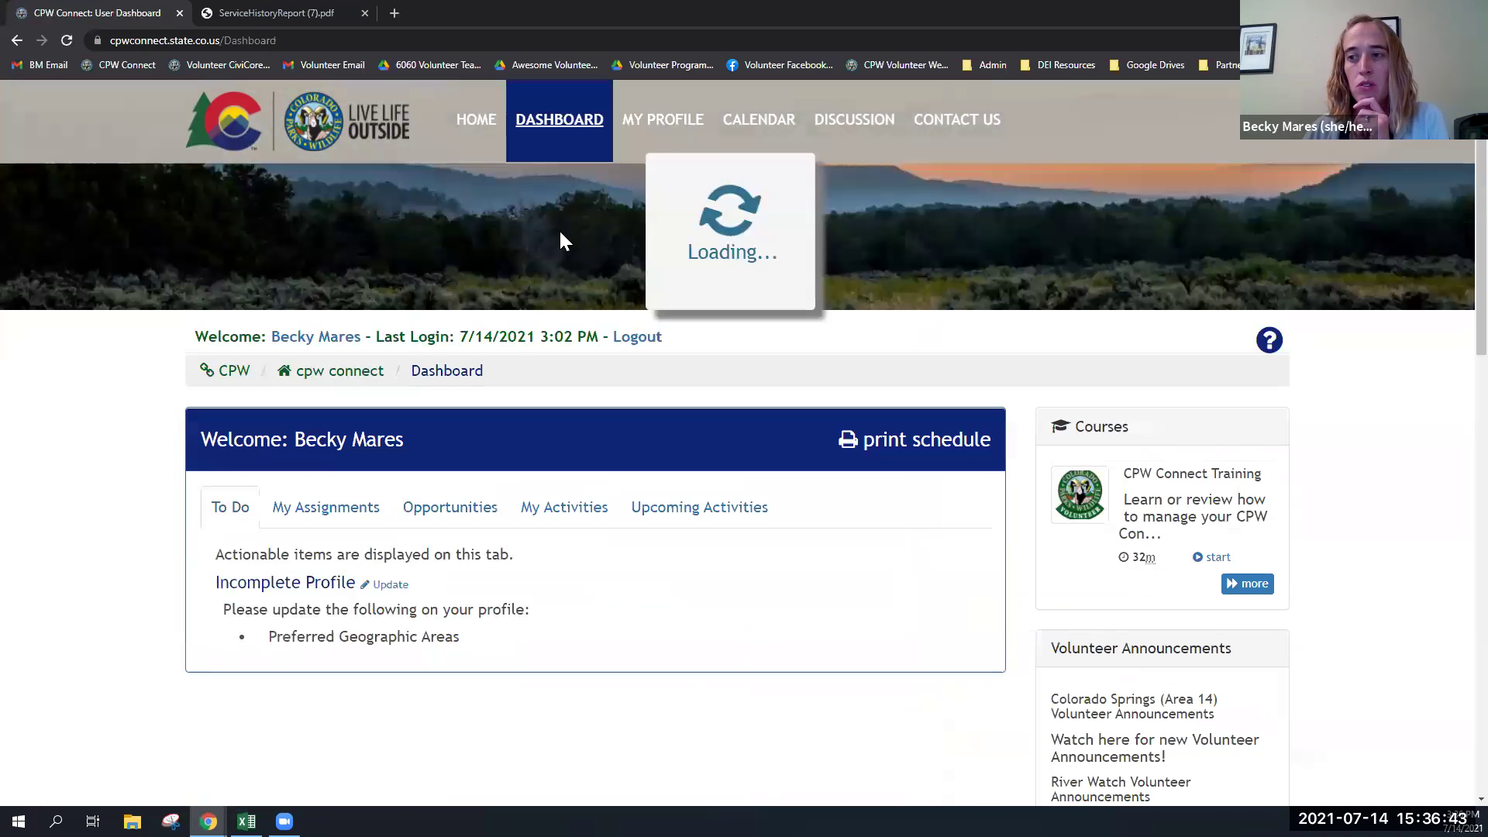
click(453, 519)
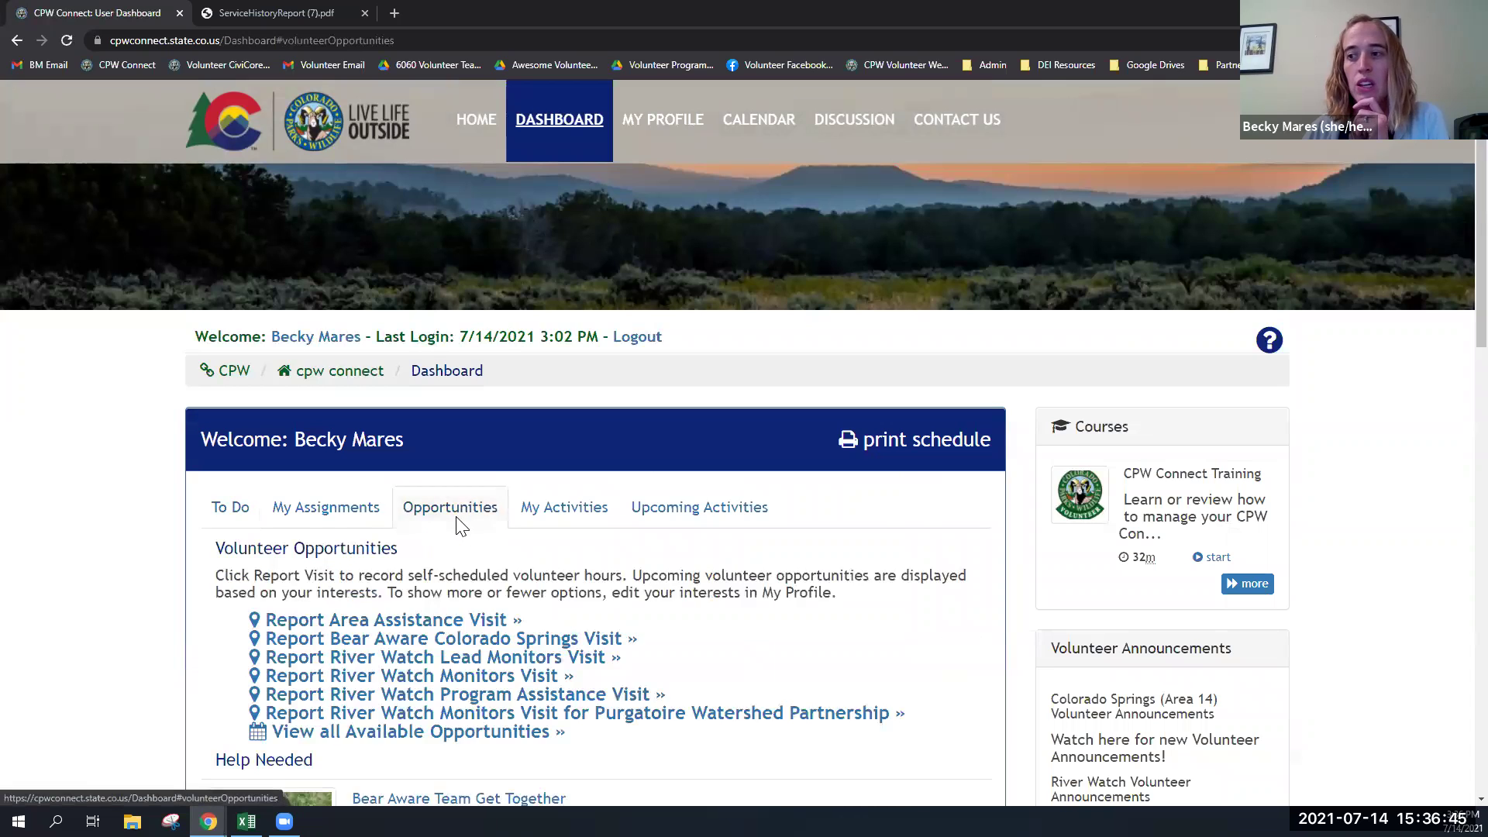
scroll(458, 521, down, 2)
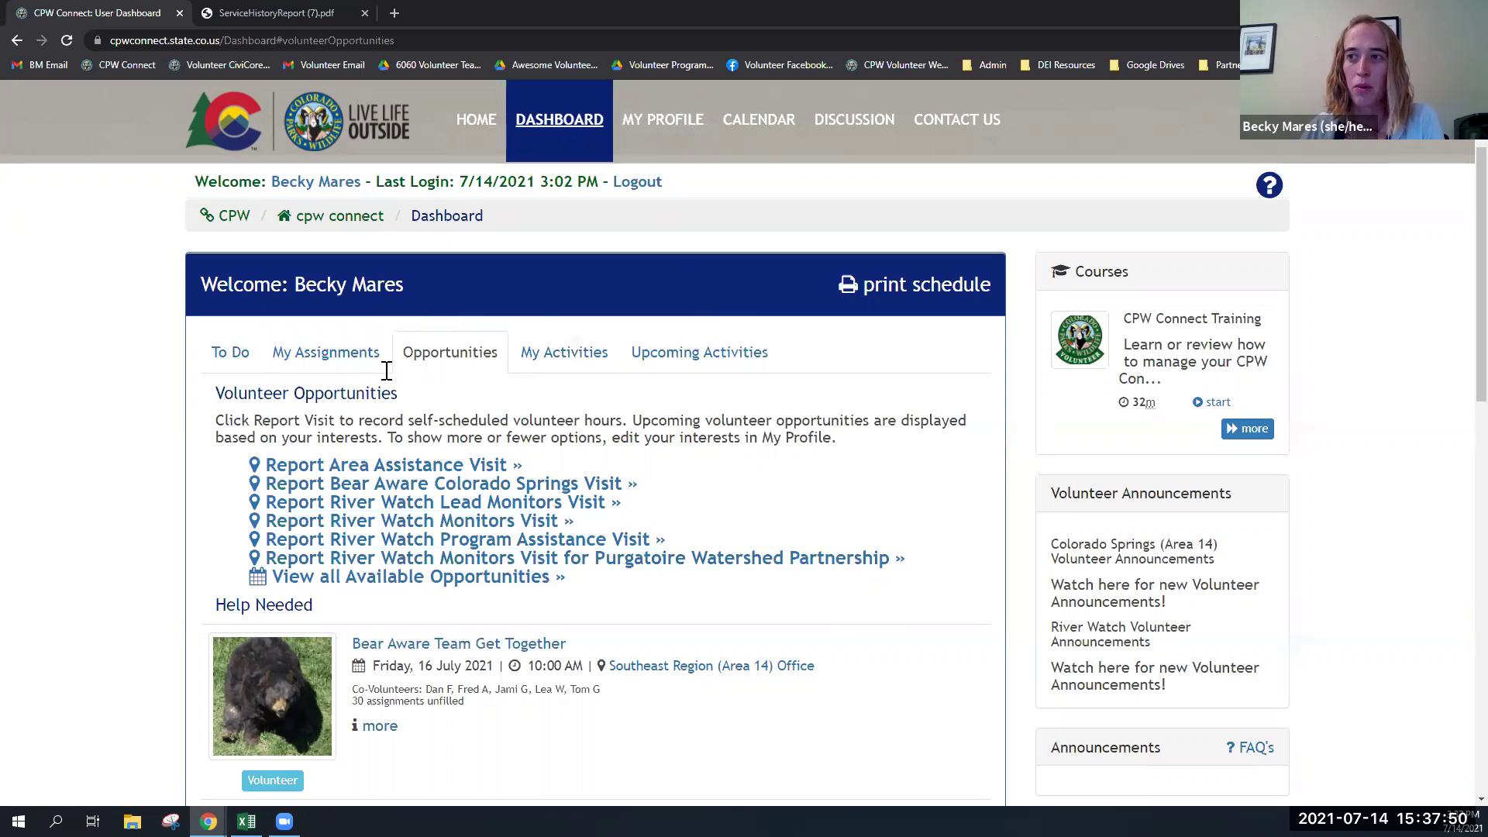
scroll(432, 314, down, 1)
scroll(433, 314, down, 1)
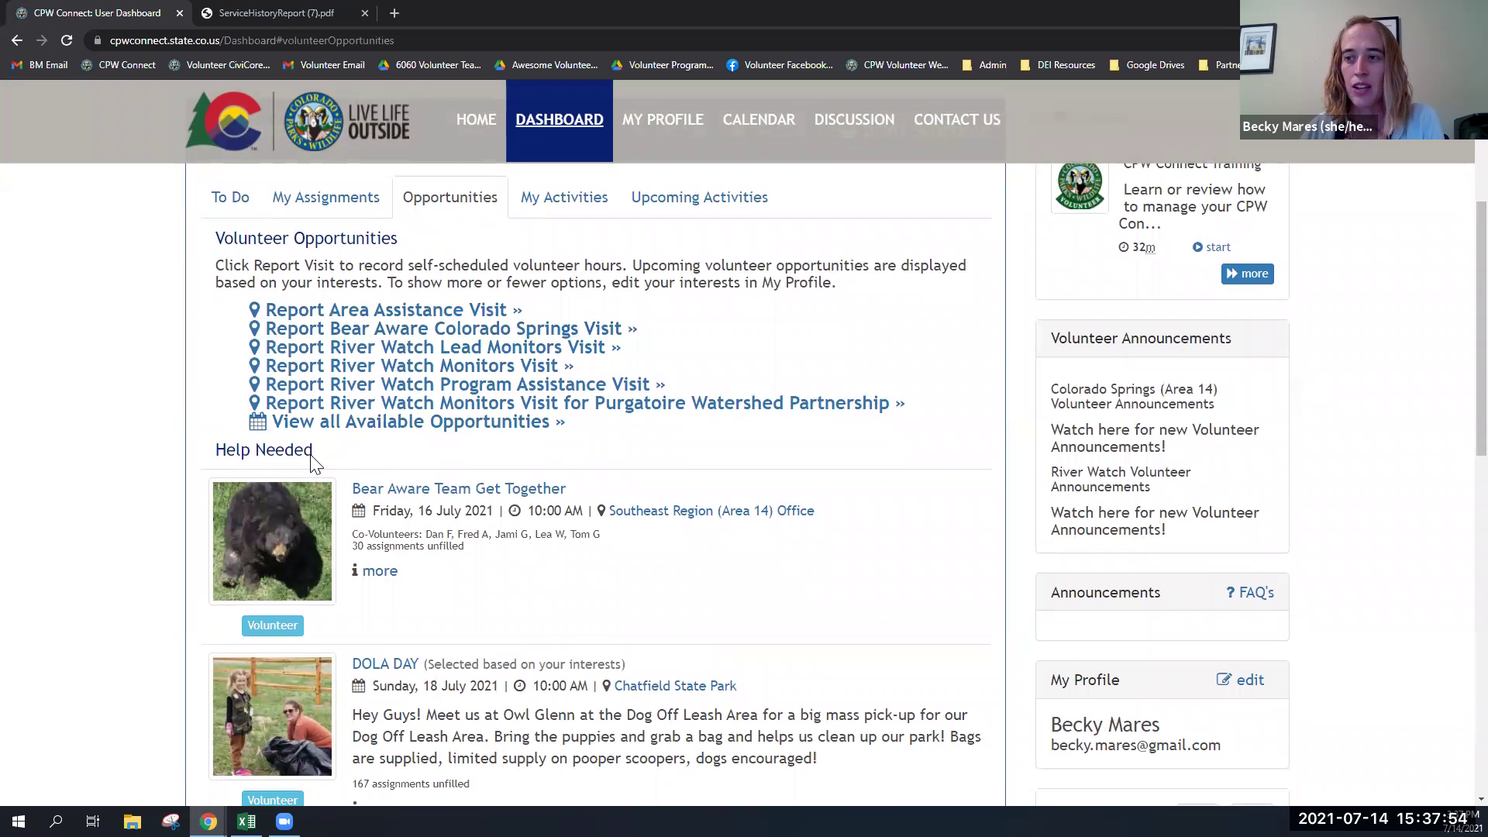
scroll(318, 454, down, 2)
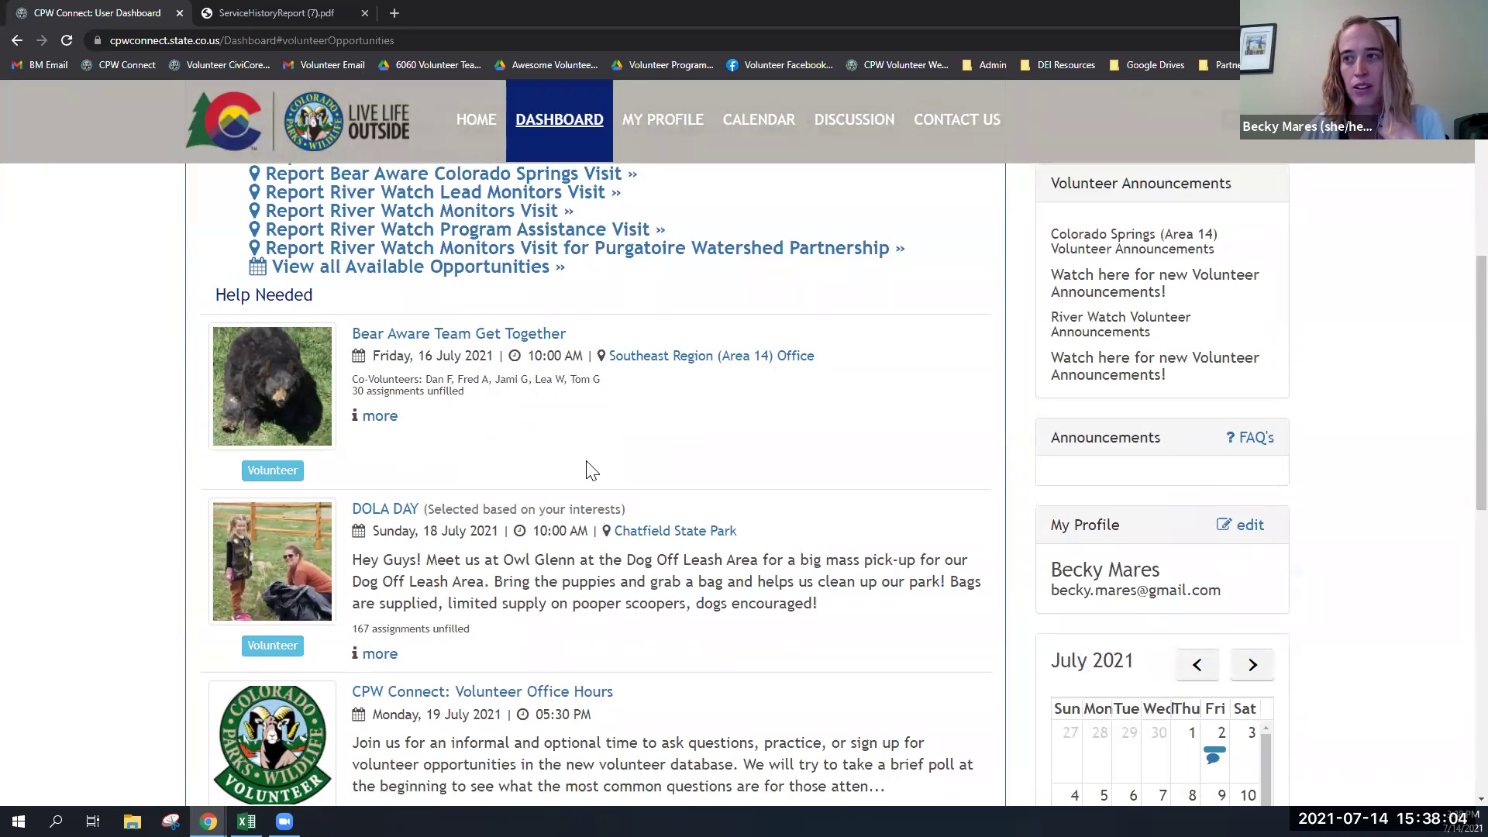
scroll(589, 466, down, 2)
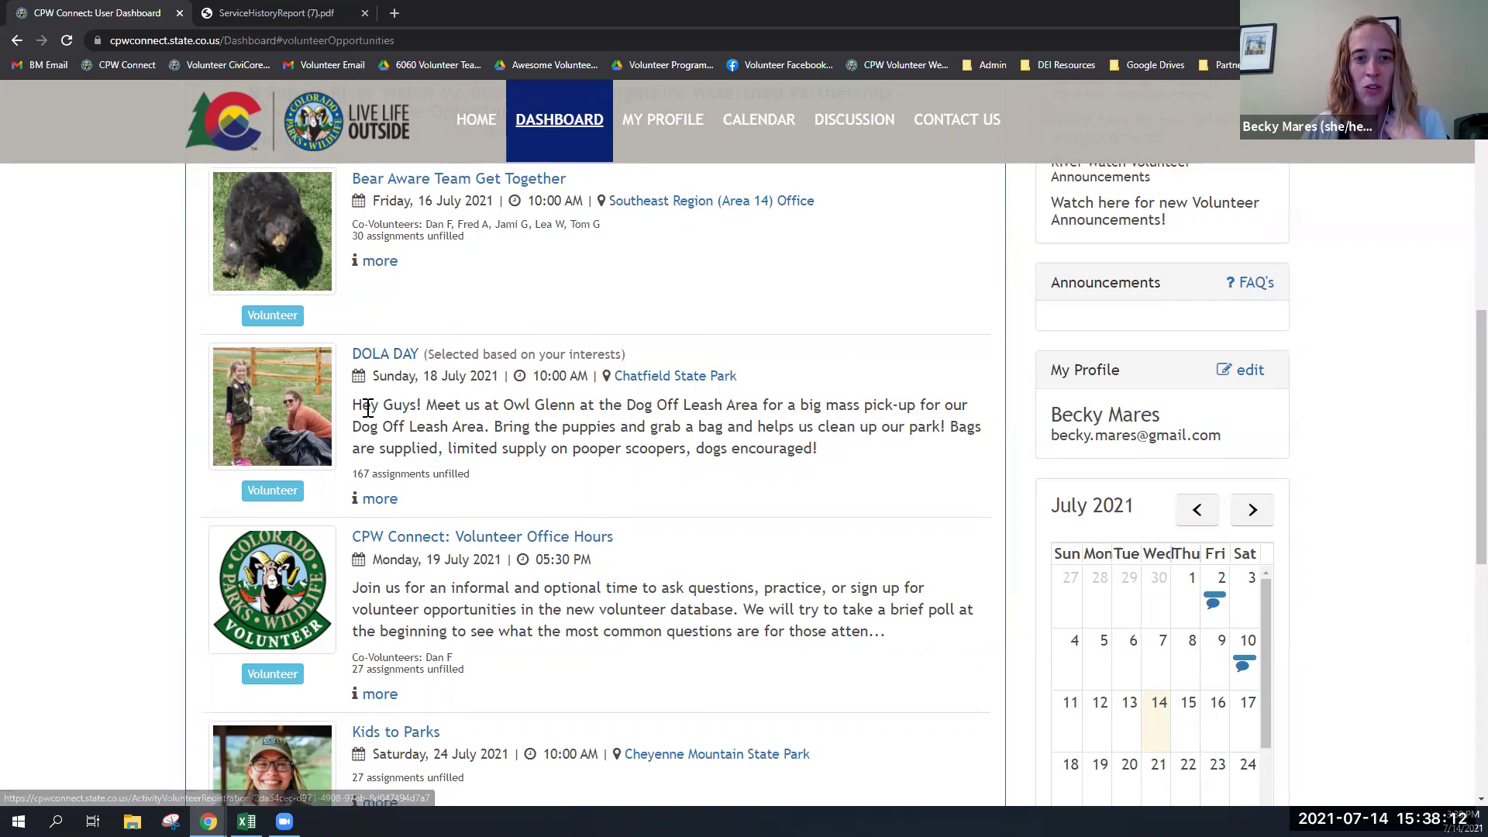
- Register as a volunteer for DOLA DAY at Chatfield State Park and recheck the opportunities list
click(273, 491)
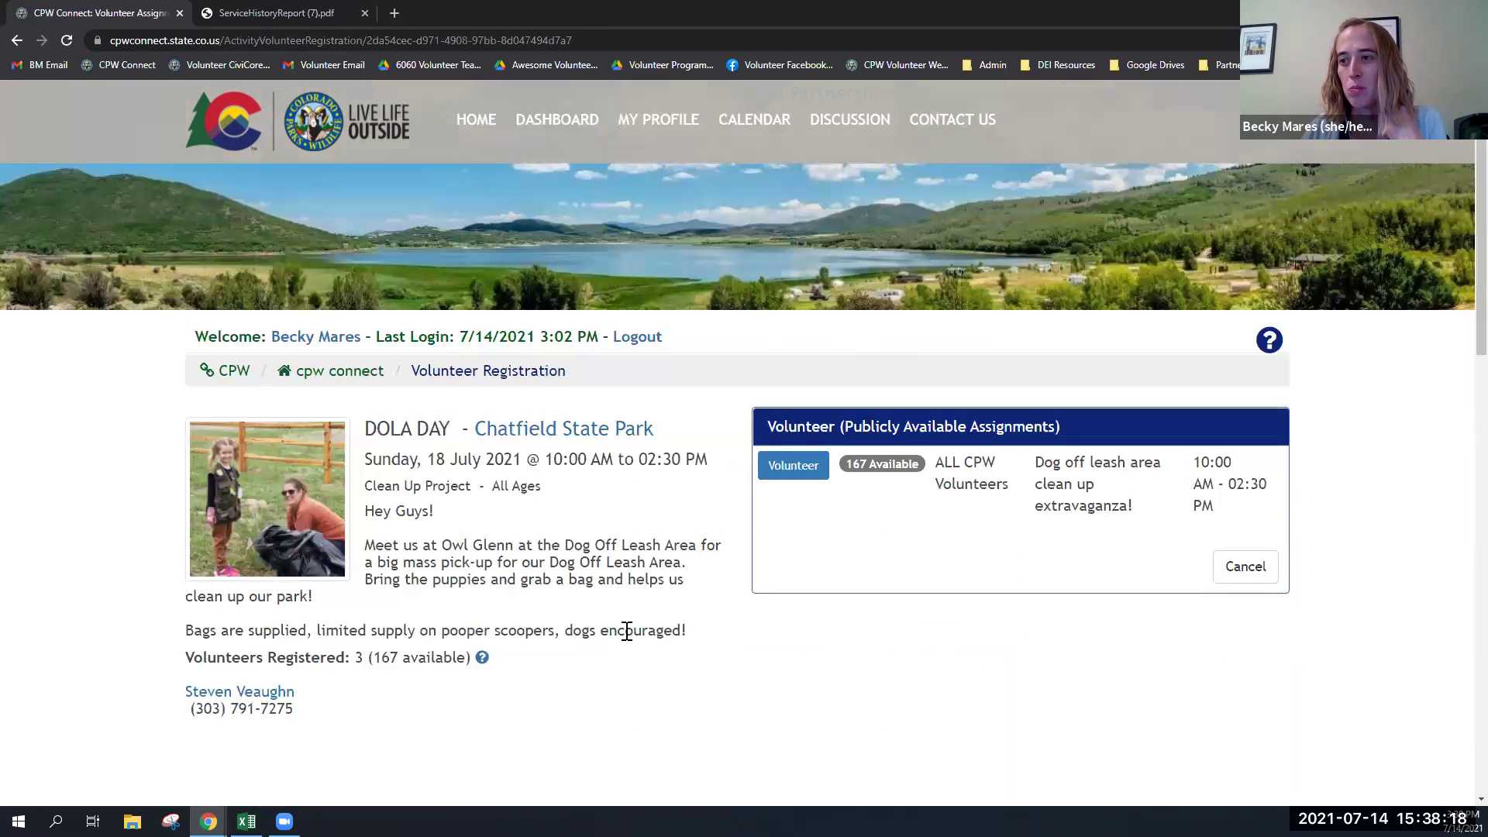
click(793, 466)
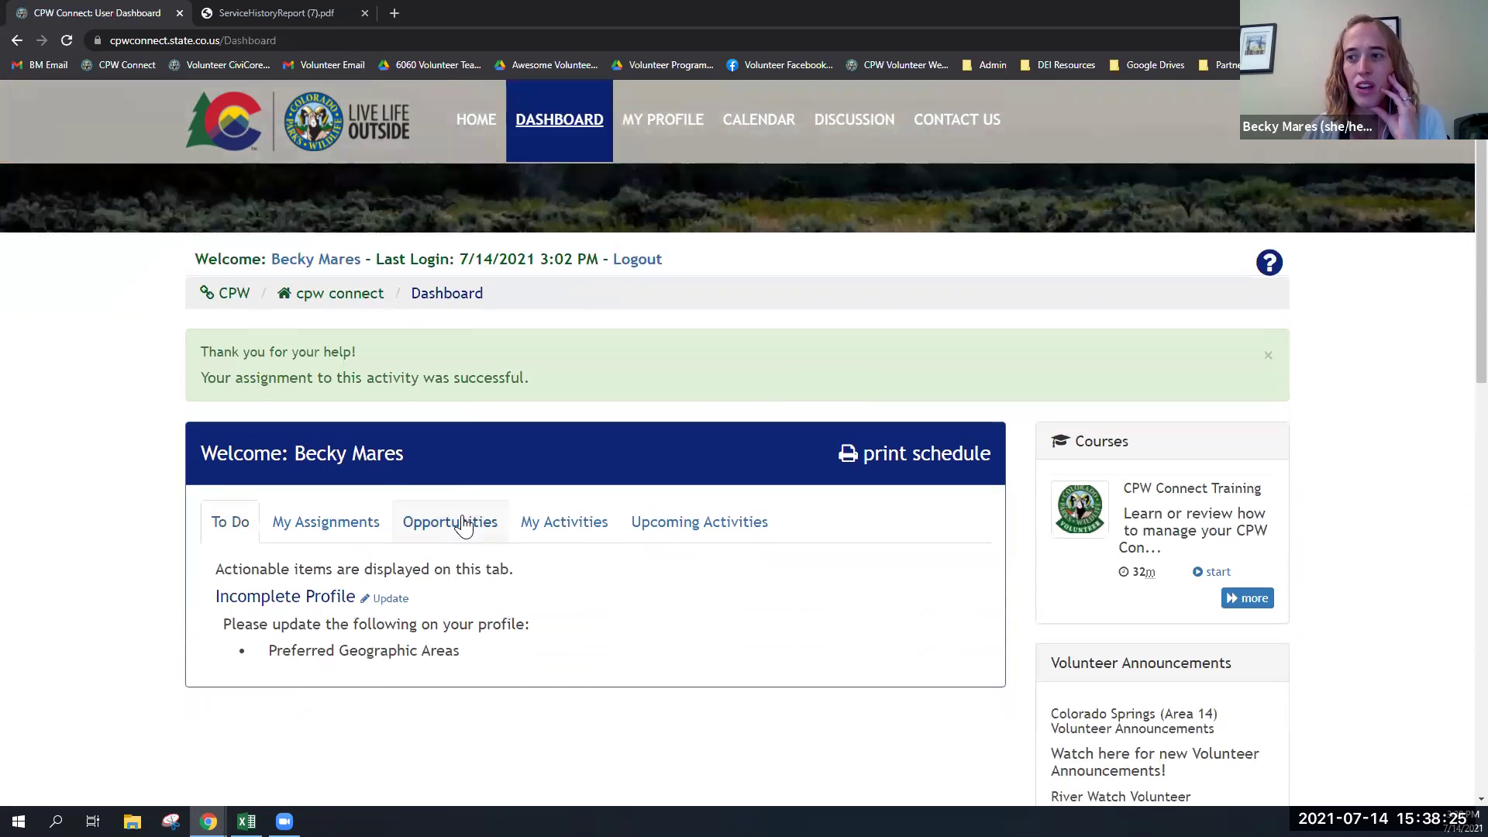
click(468, 521)
scroll(468, 524, down, 2)
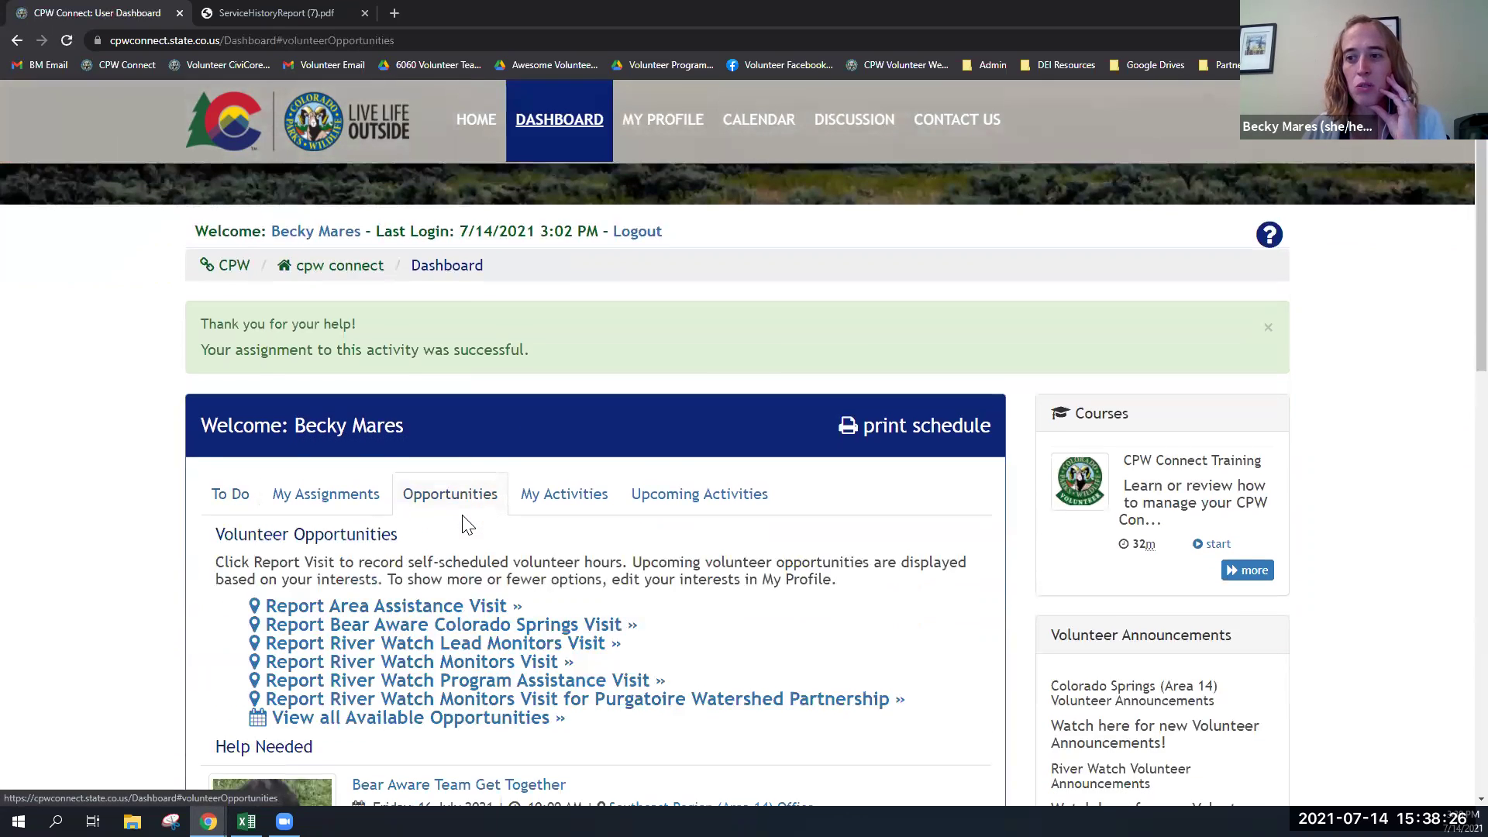
scroll(468, 524, down, 6)
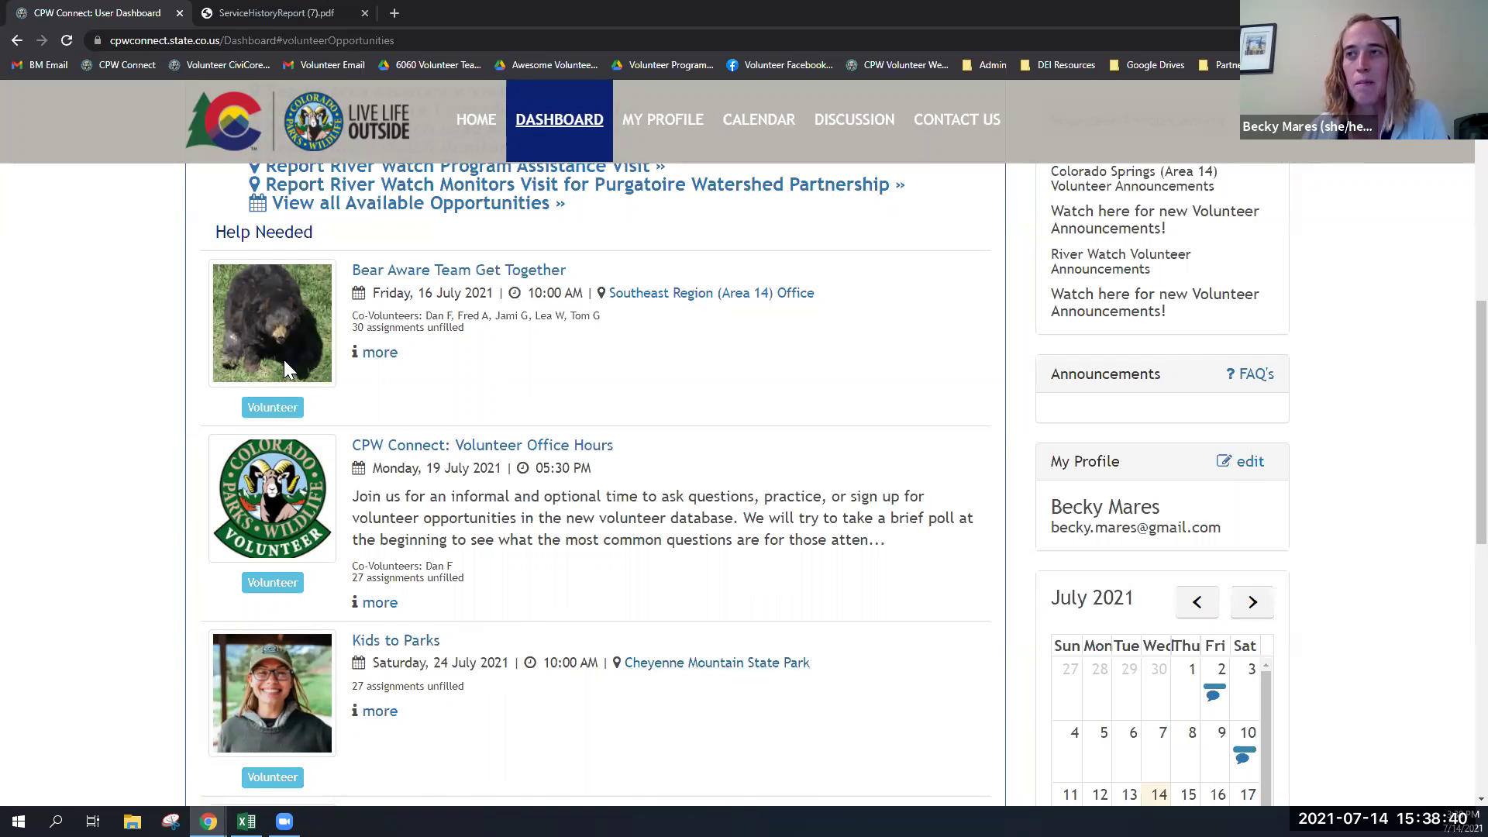
- Go from the CPW Connect home page to the Get Involved opportunities page
click(480, 130)
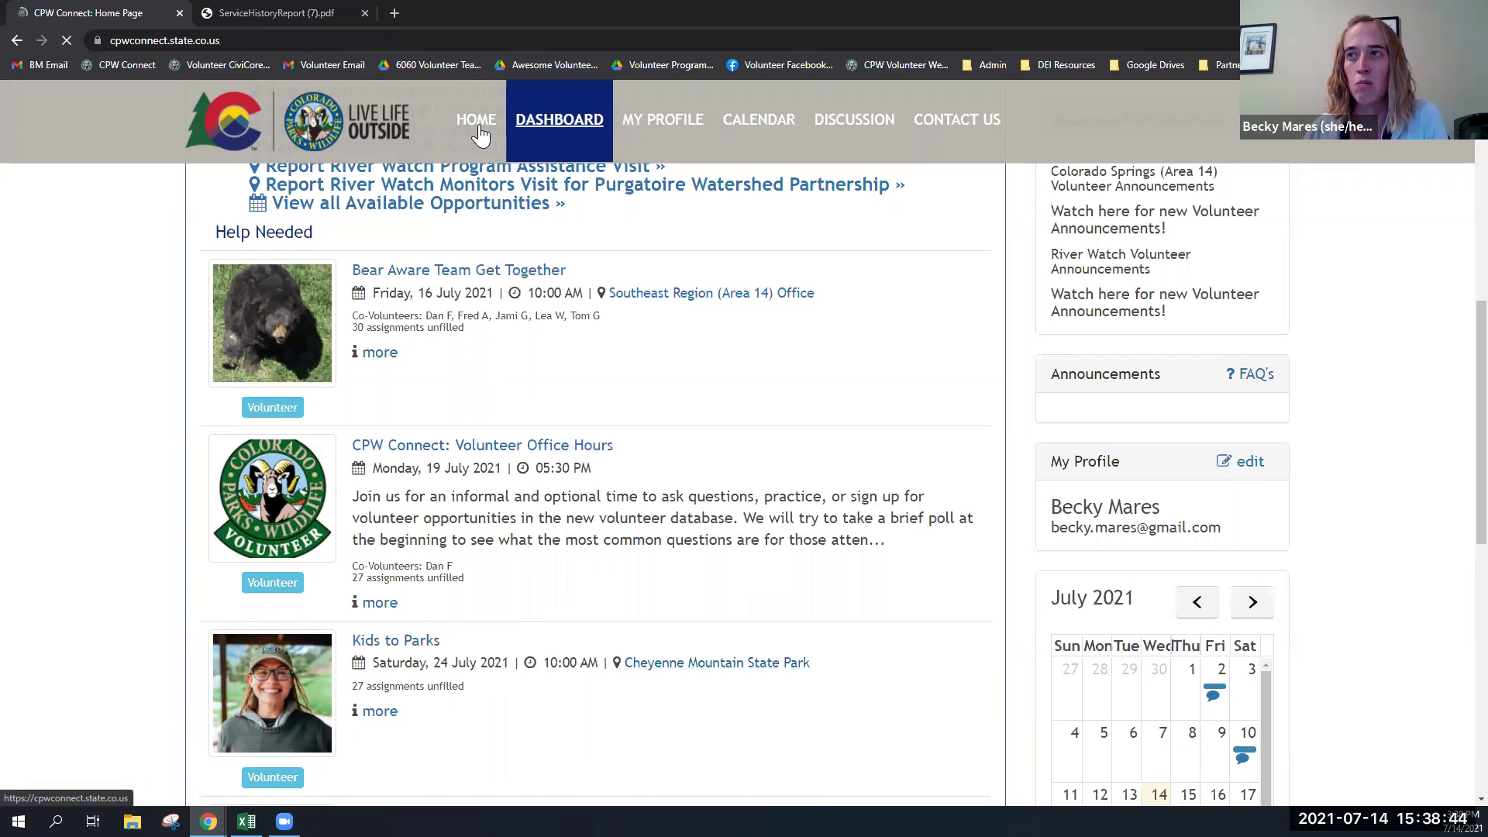
scroll(359, 579, down, 5)
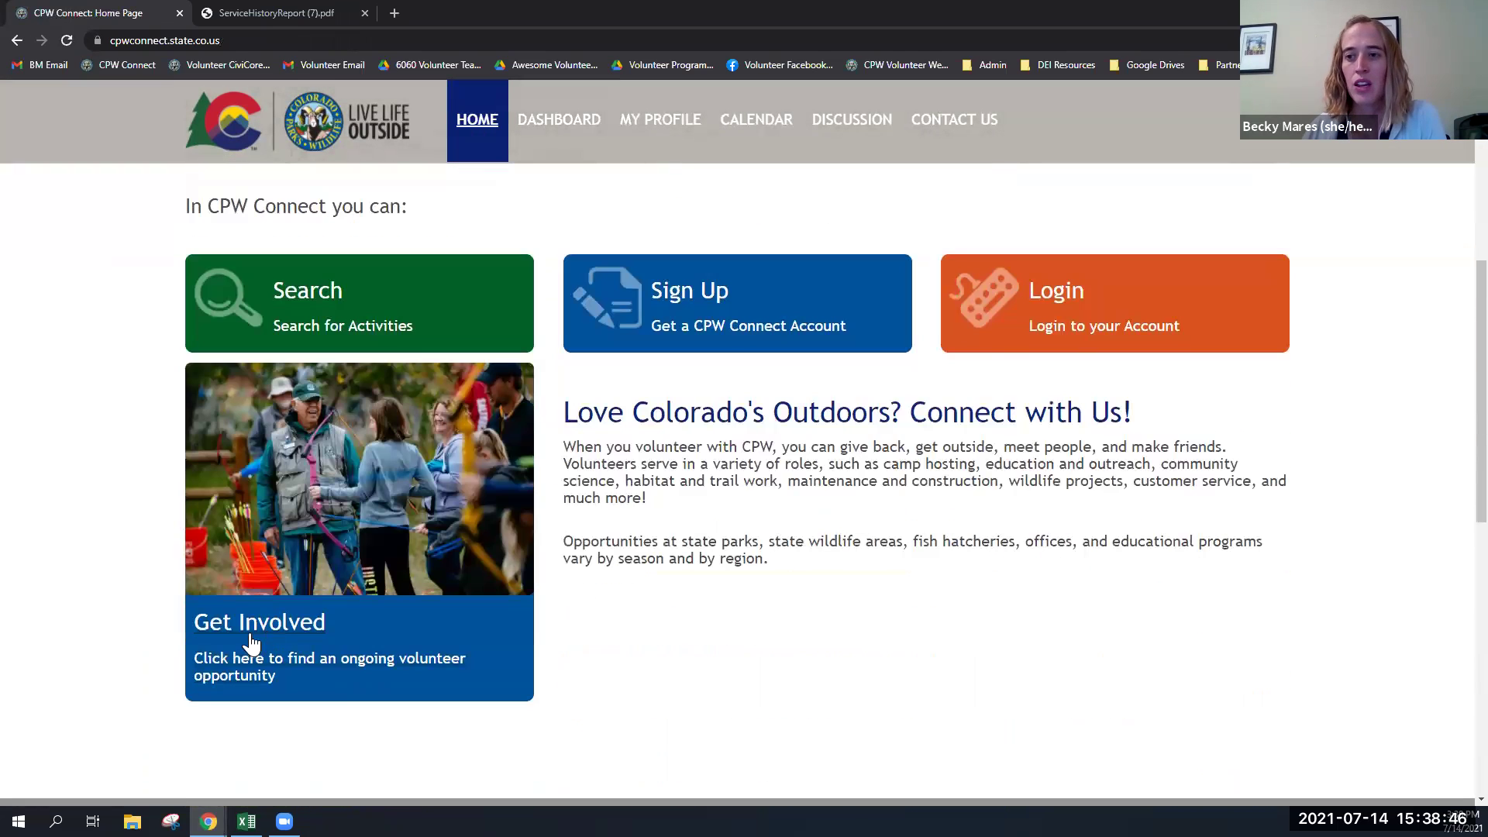
click(251, 638)
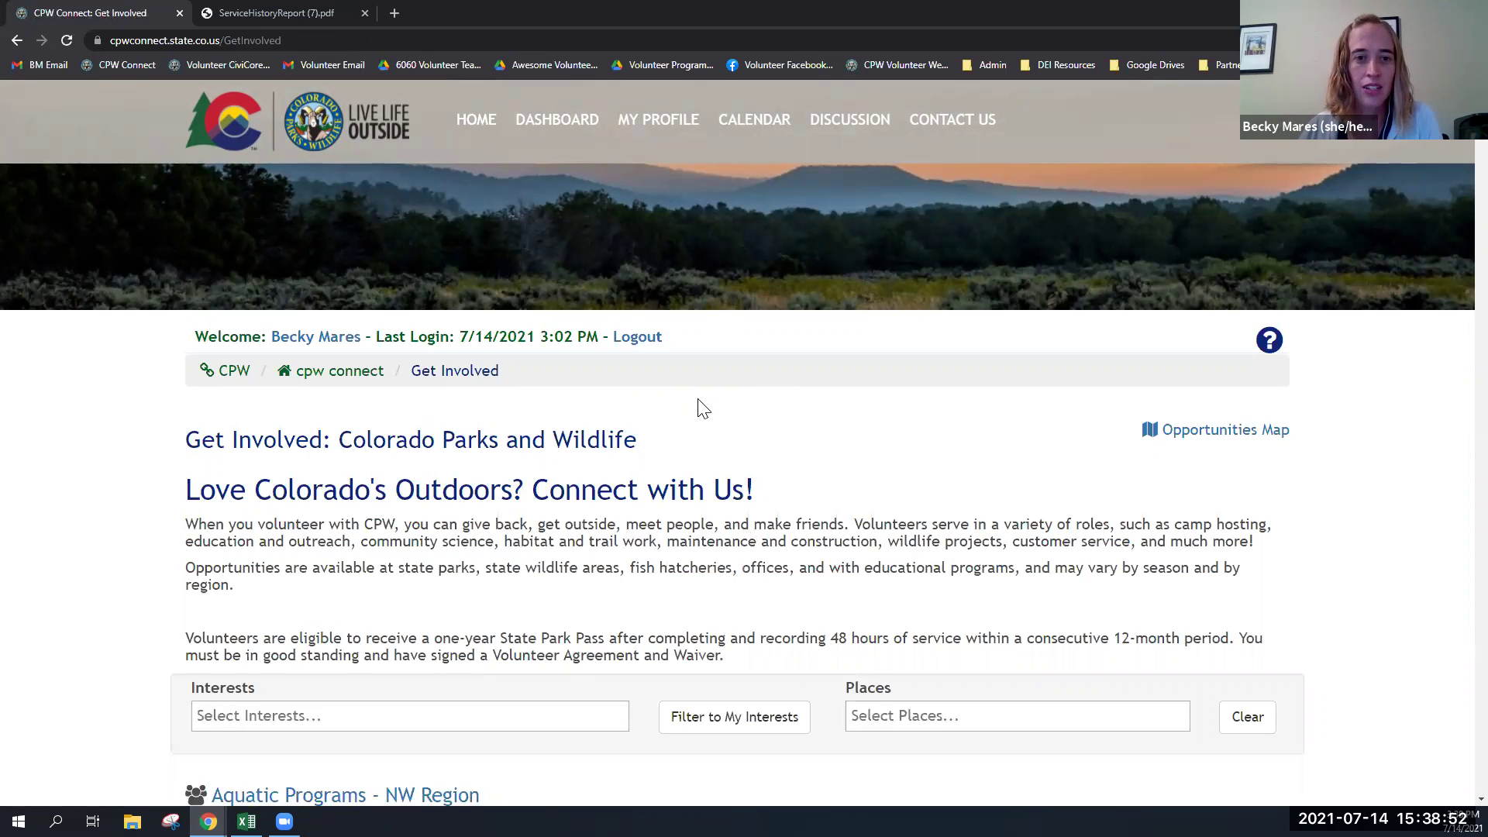
scroll(703, 408, down, 5)
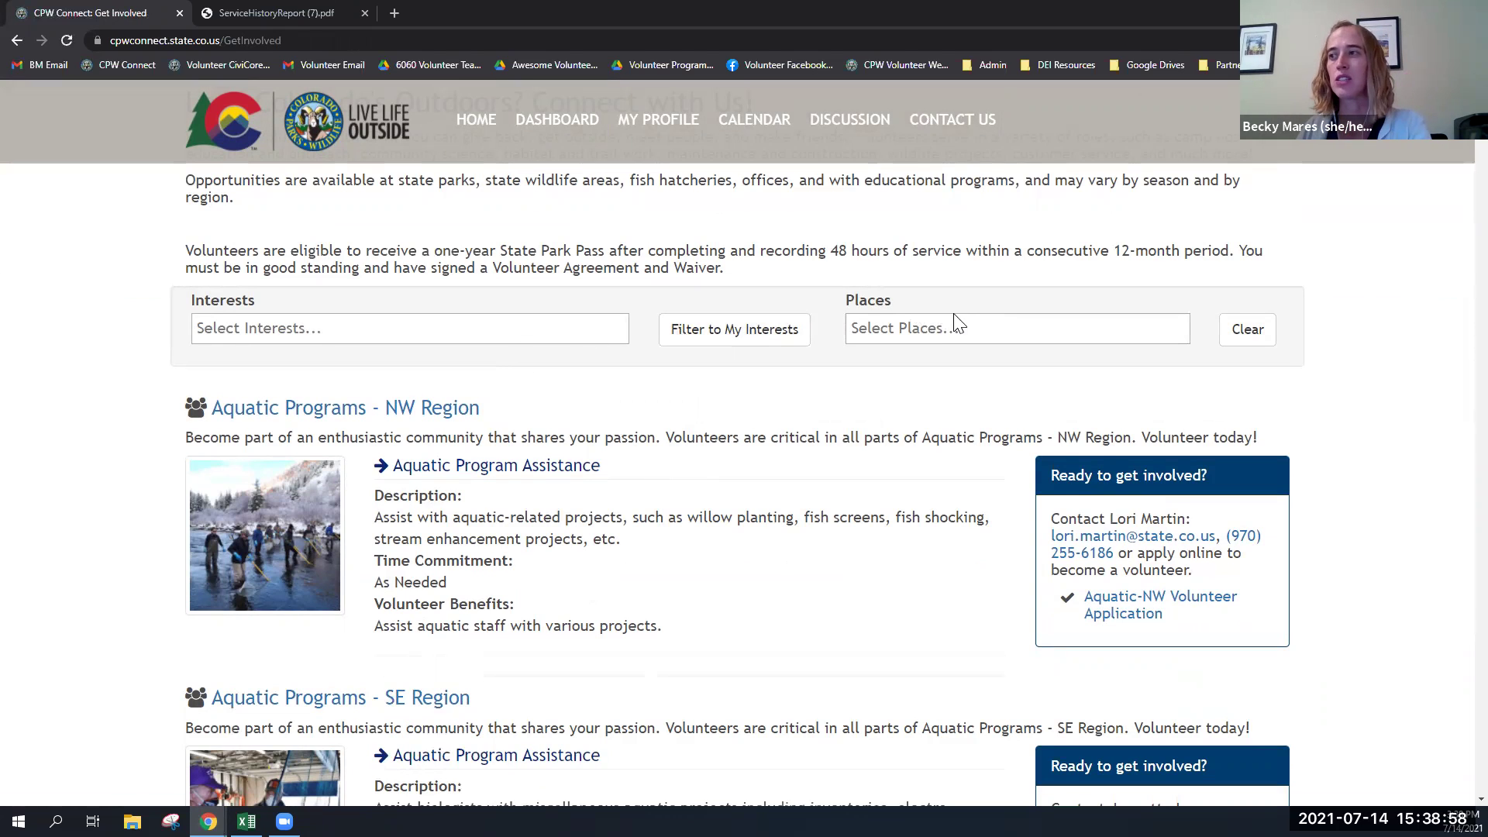
- Filter by the place Cheyenne Mountain State Park and scroll through its listed roles
click(939, 332)
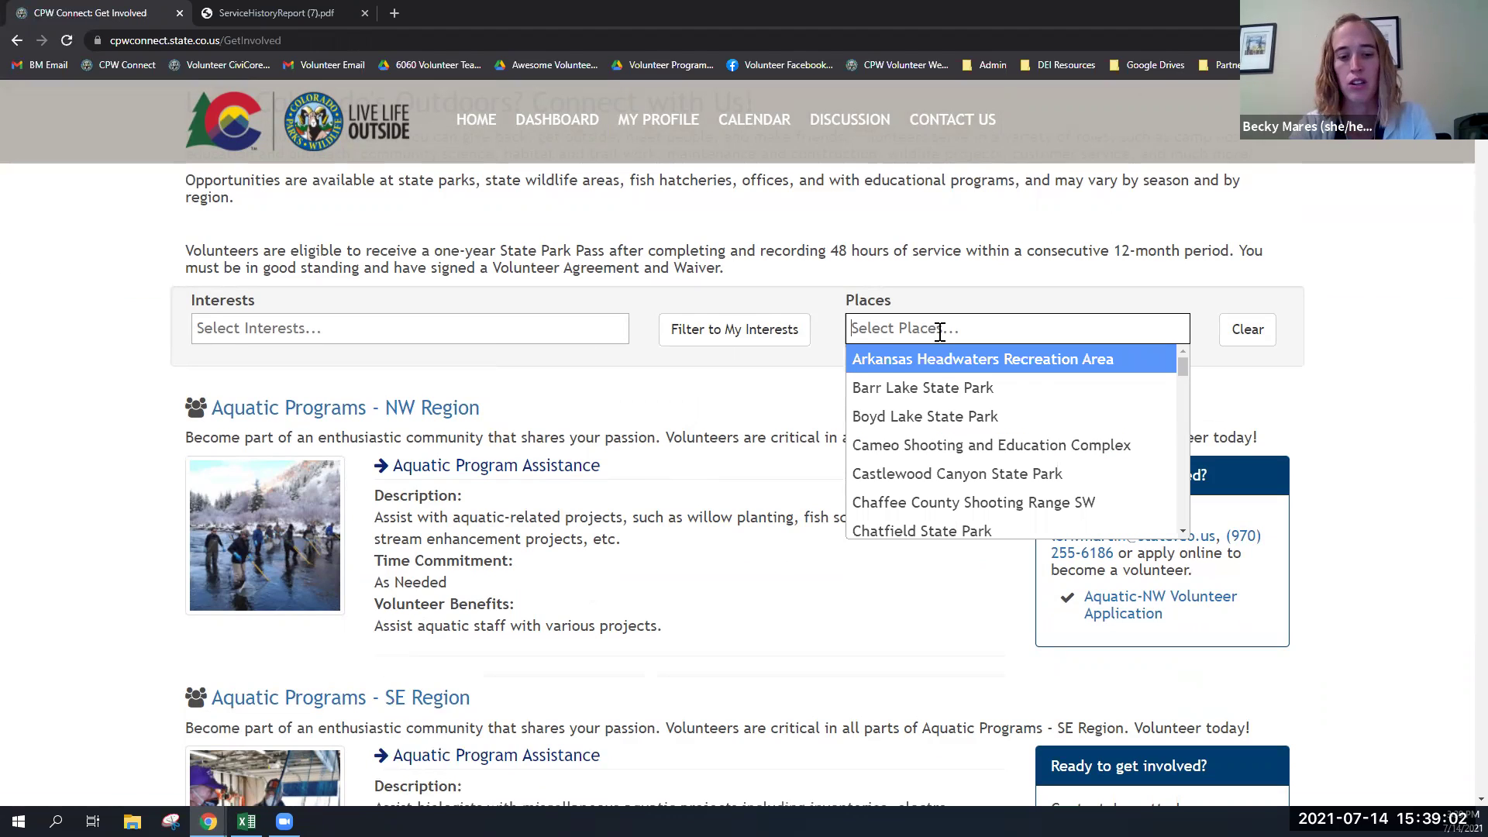
text(chey)
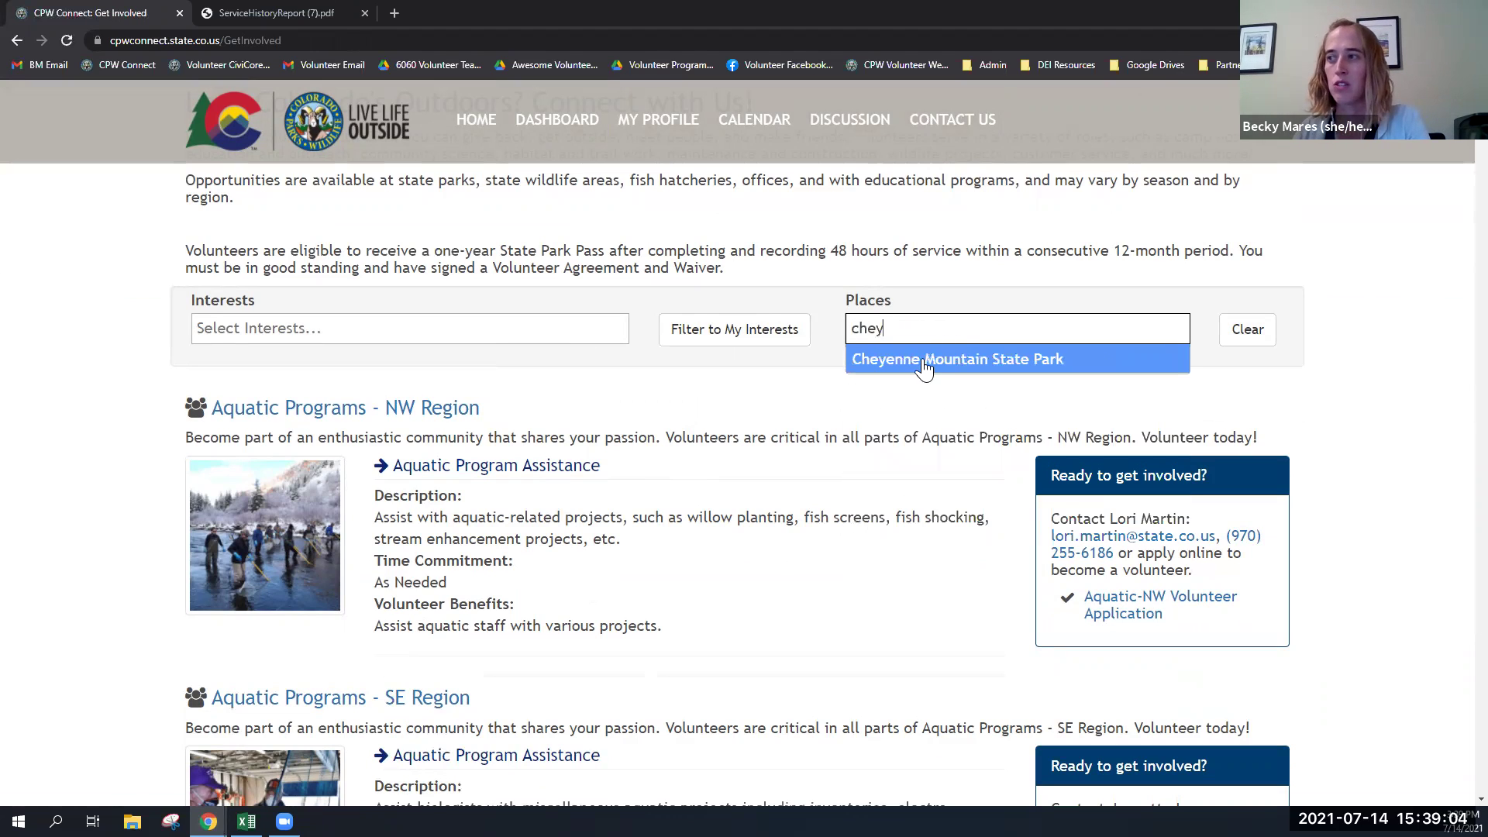
click(925, 361)
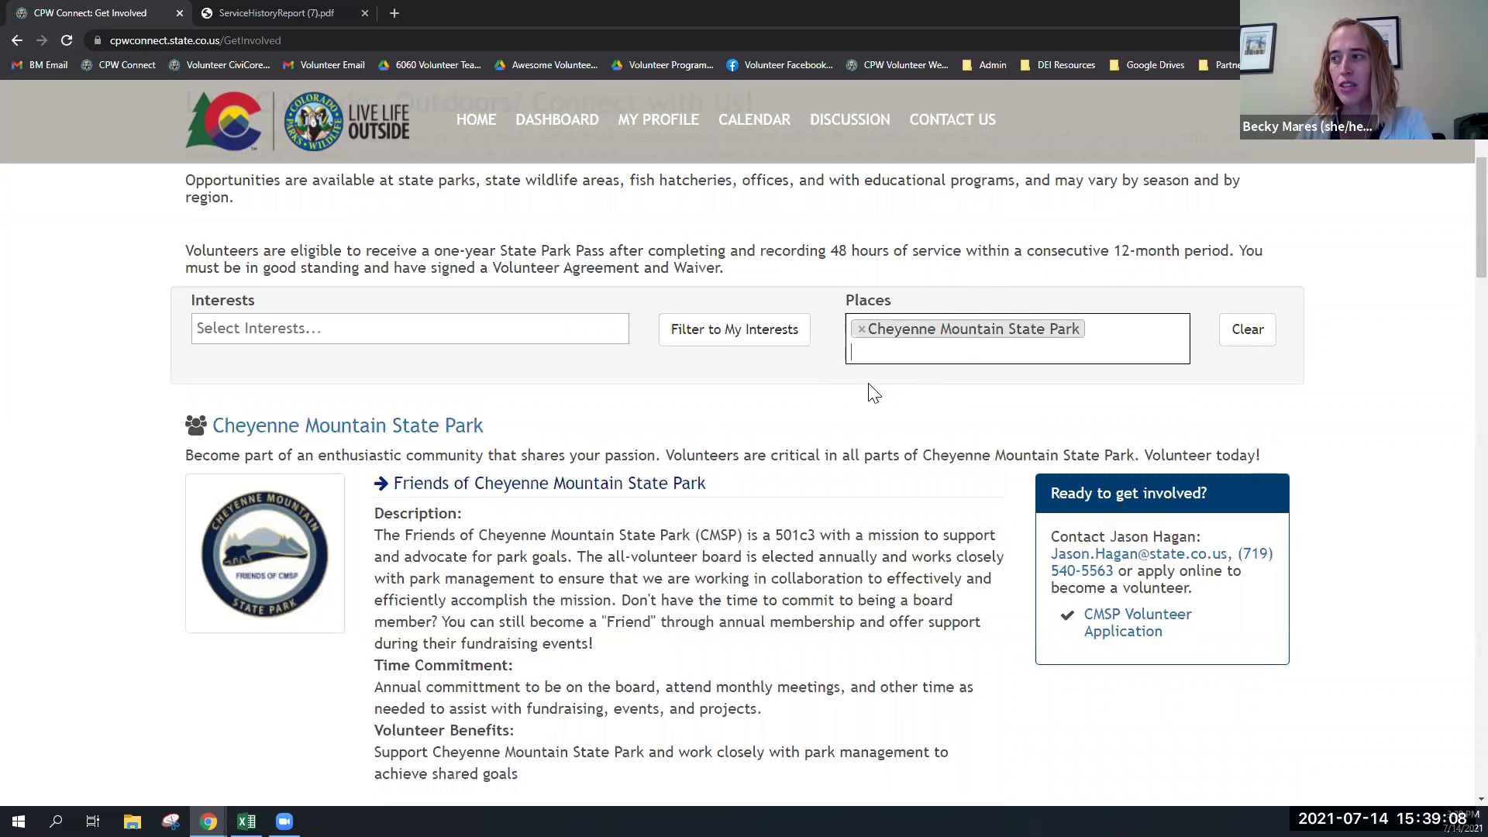
scroll(872, 391, down, 1)
scroll(872, 392, down, 6)
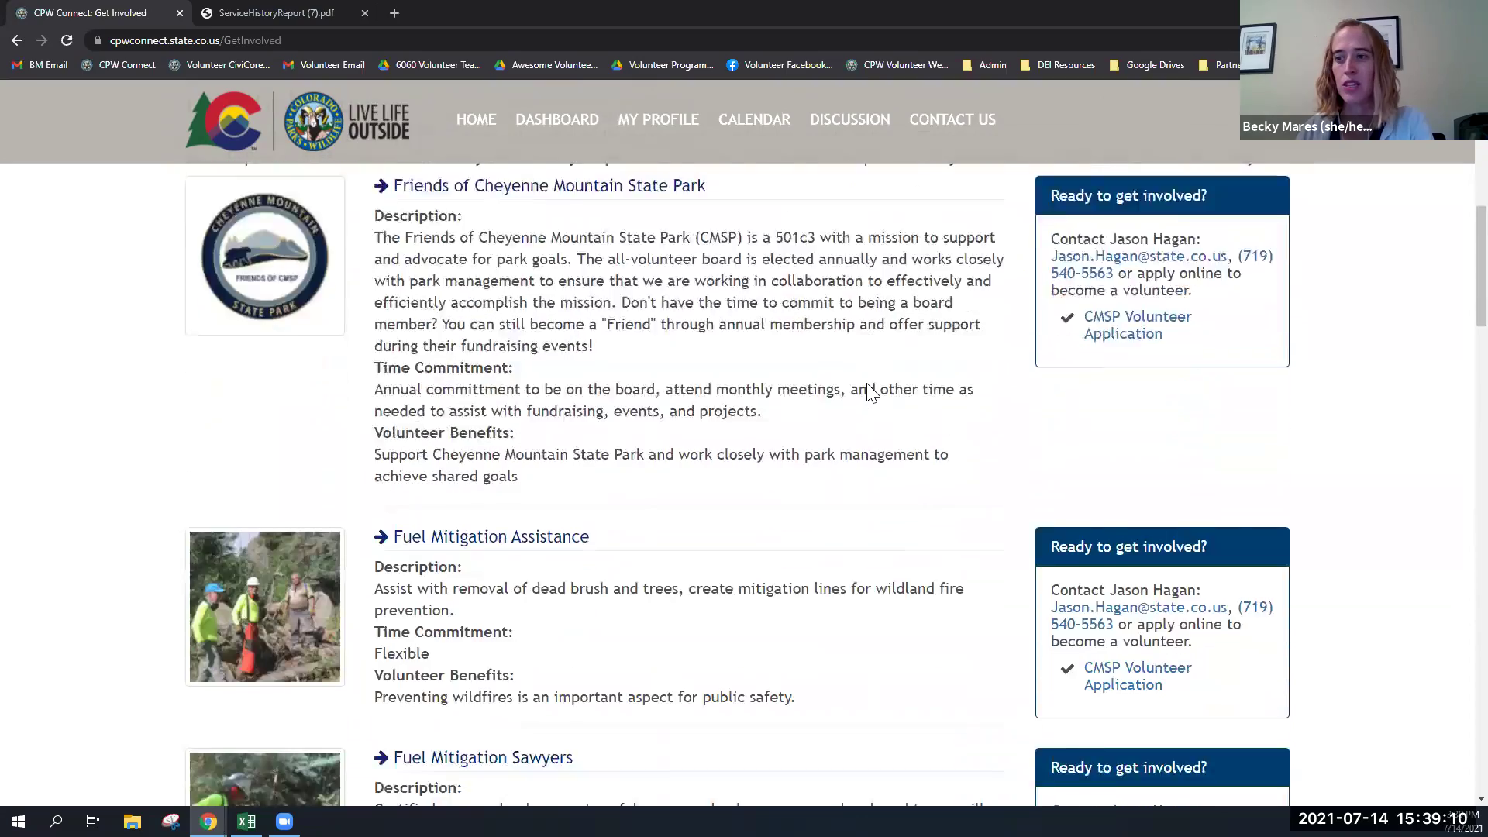
scroll(872, 391, down, 2)
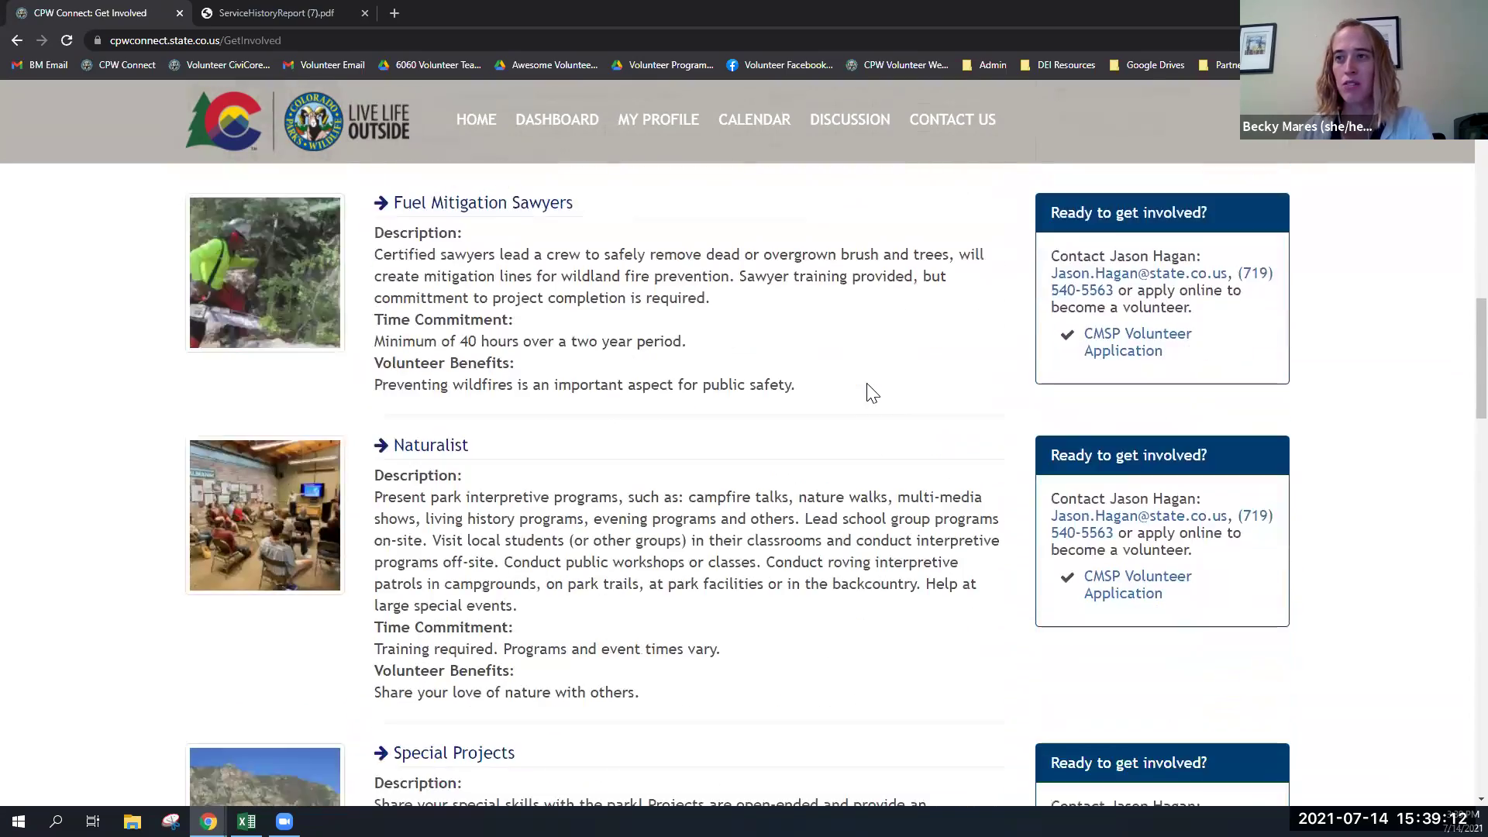
scroll(880, 395, down, 11)
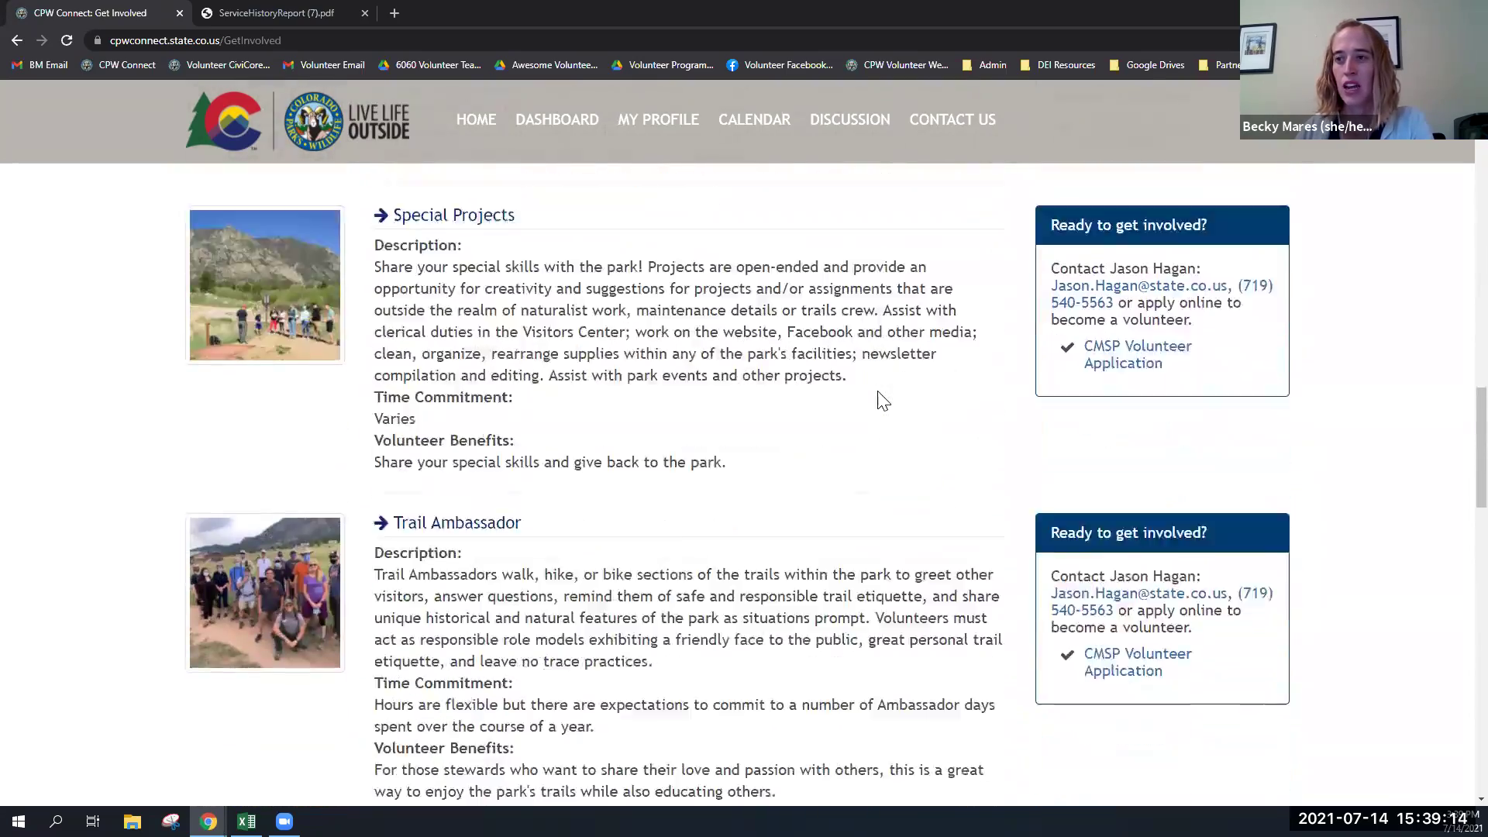
scroll(880, 393, down, 3)
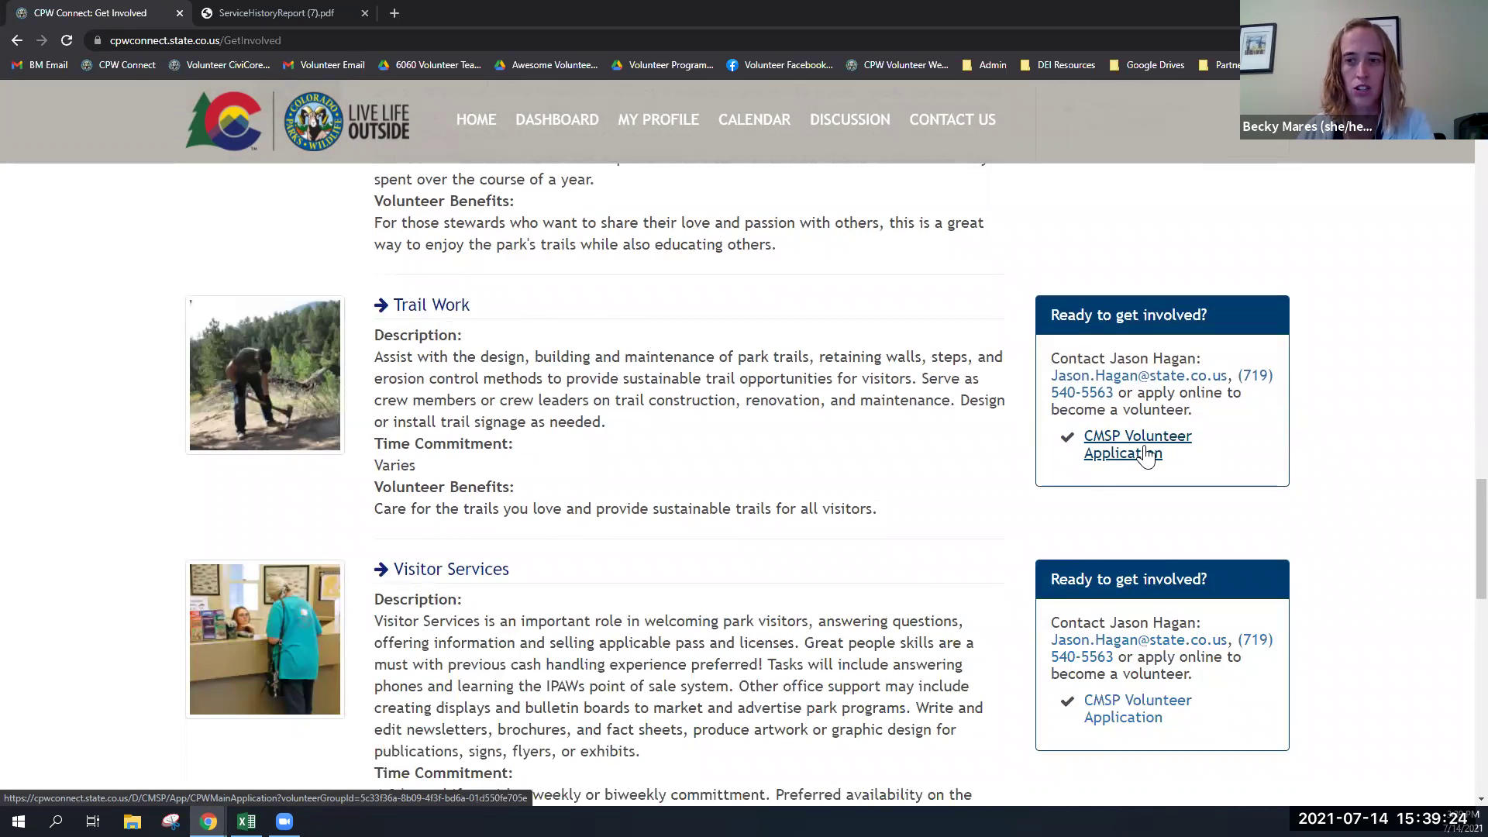
scroll(604, 350, up, 10)
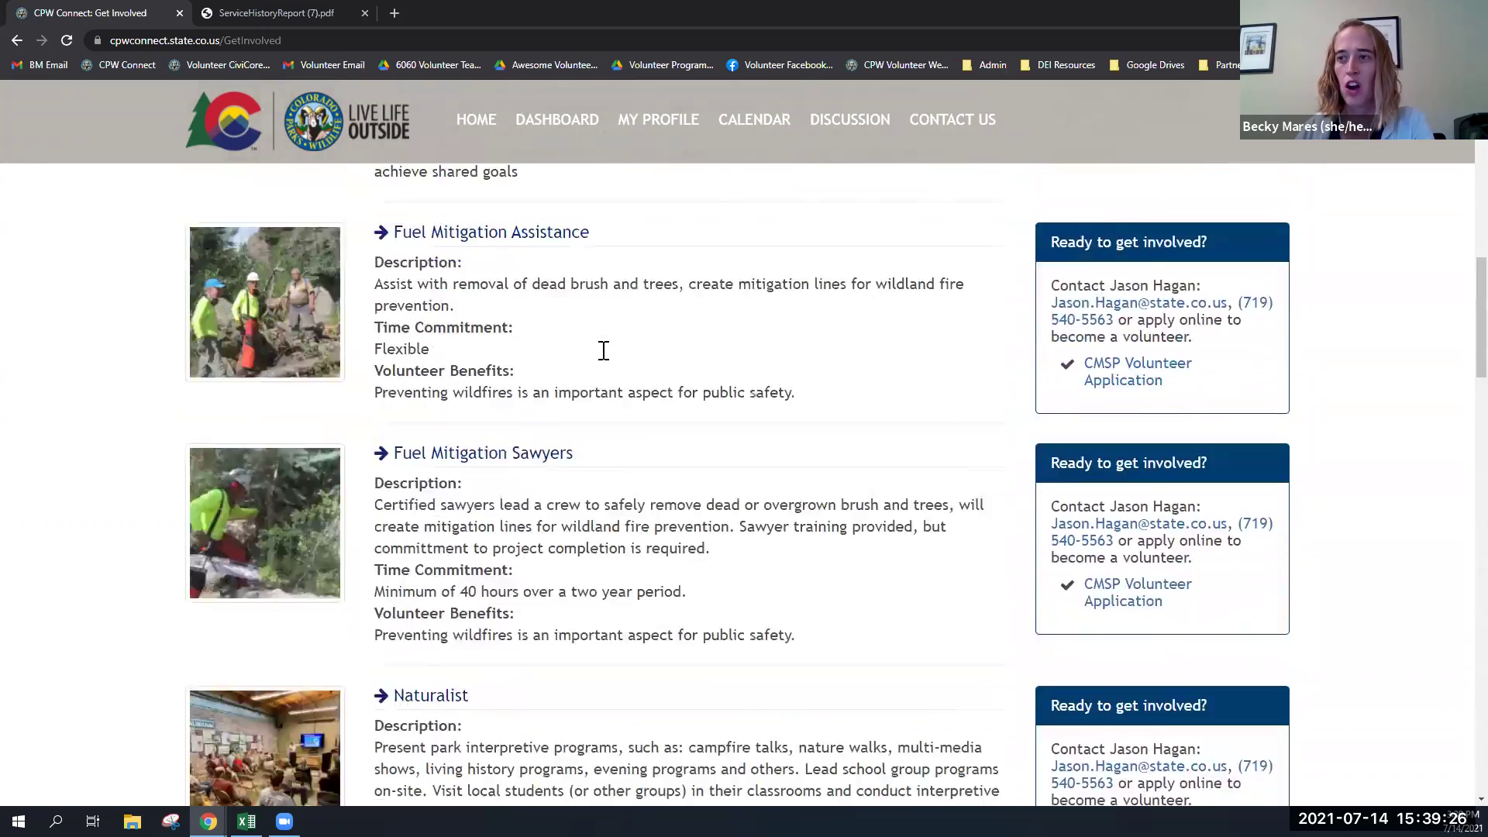
- Replace the Cheyenne Mountain place filter with the Fishing interest and browse the results
scroll(604, 350, up, 9)
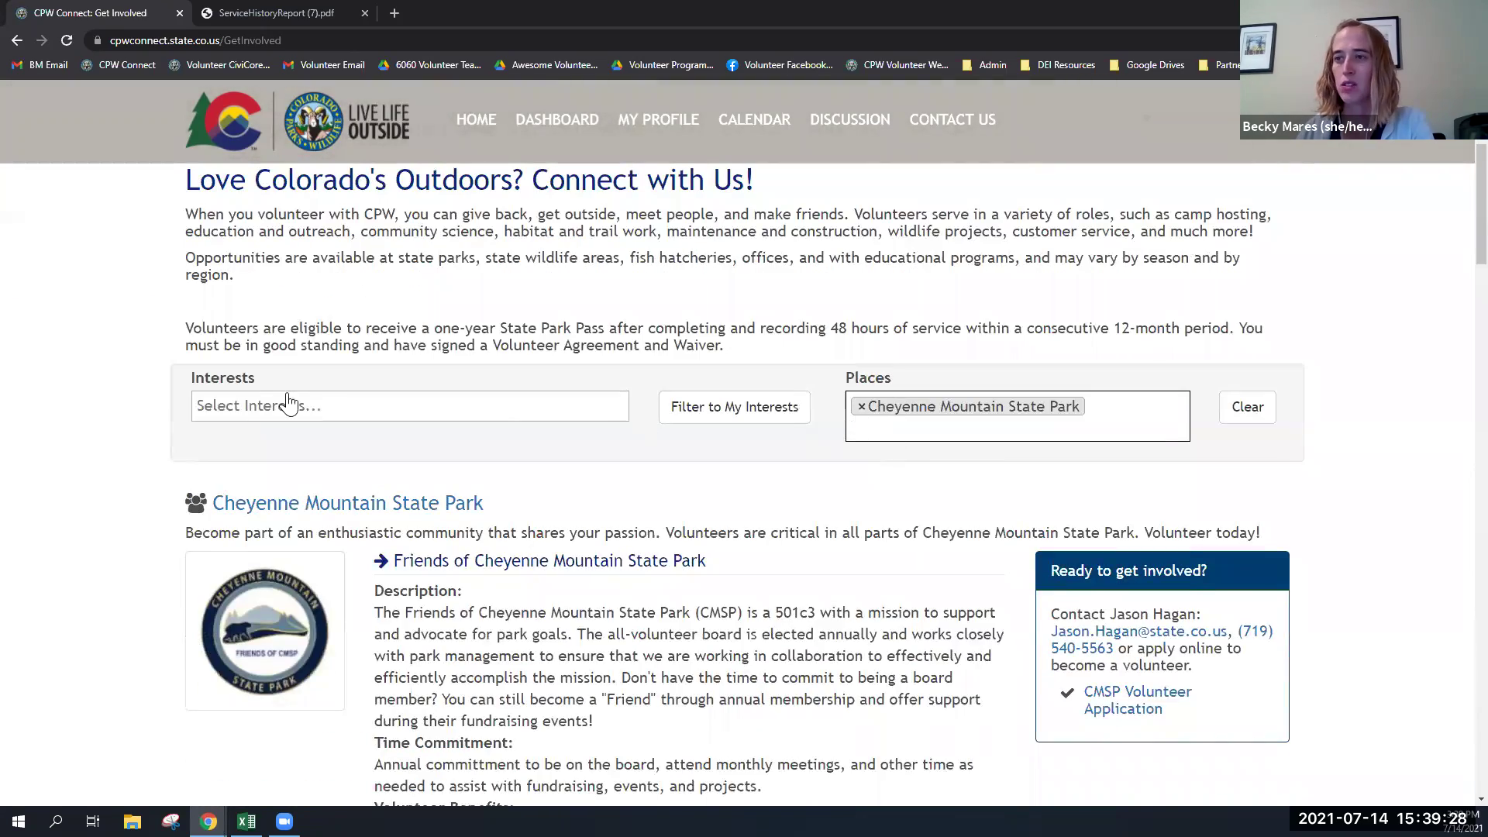
key(BackSpace)
click(256, 406)
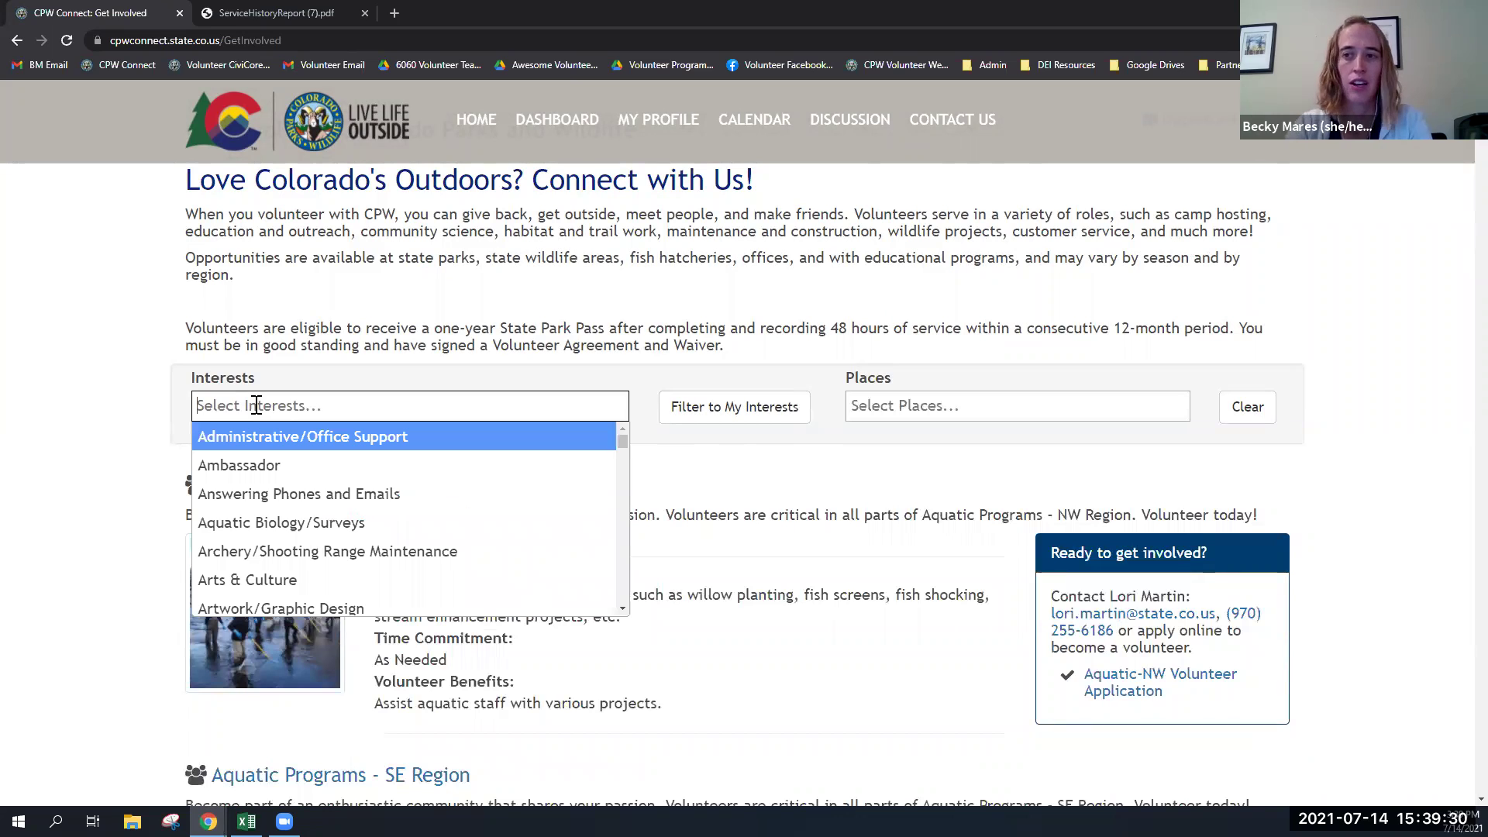
text(fish)
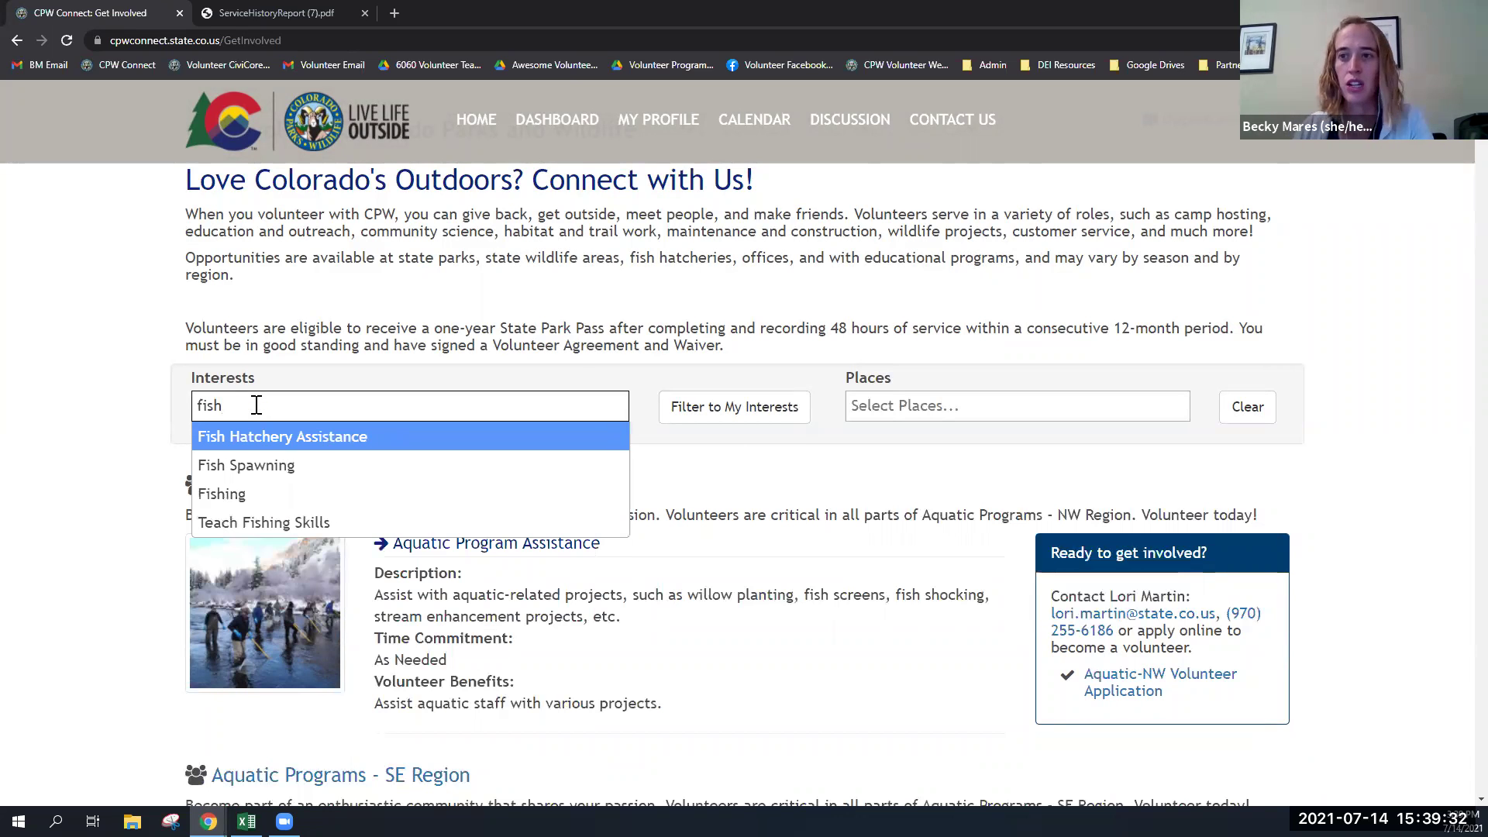
click(271, 494)
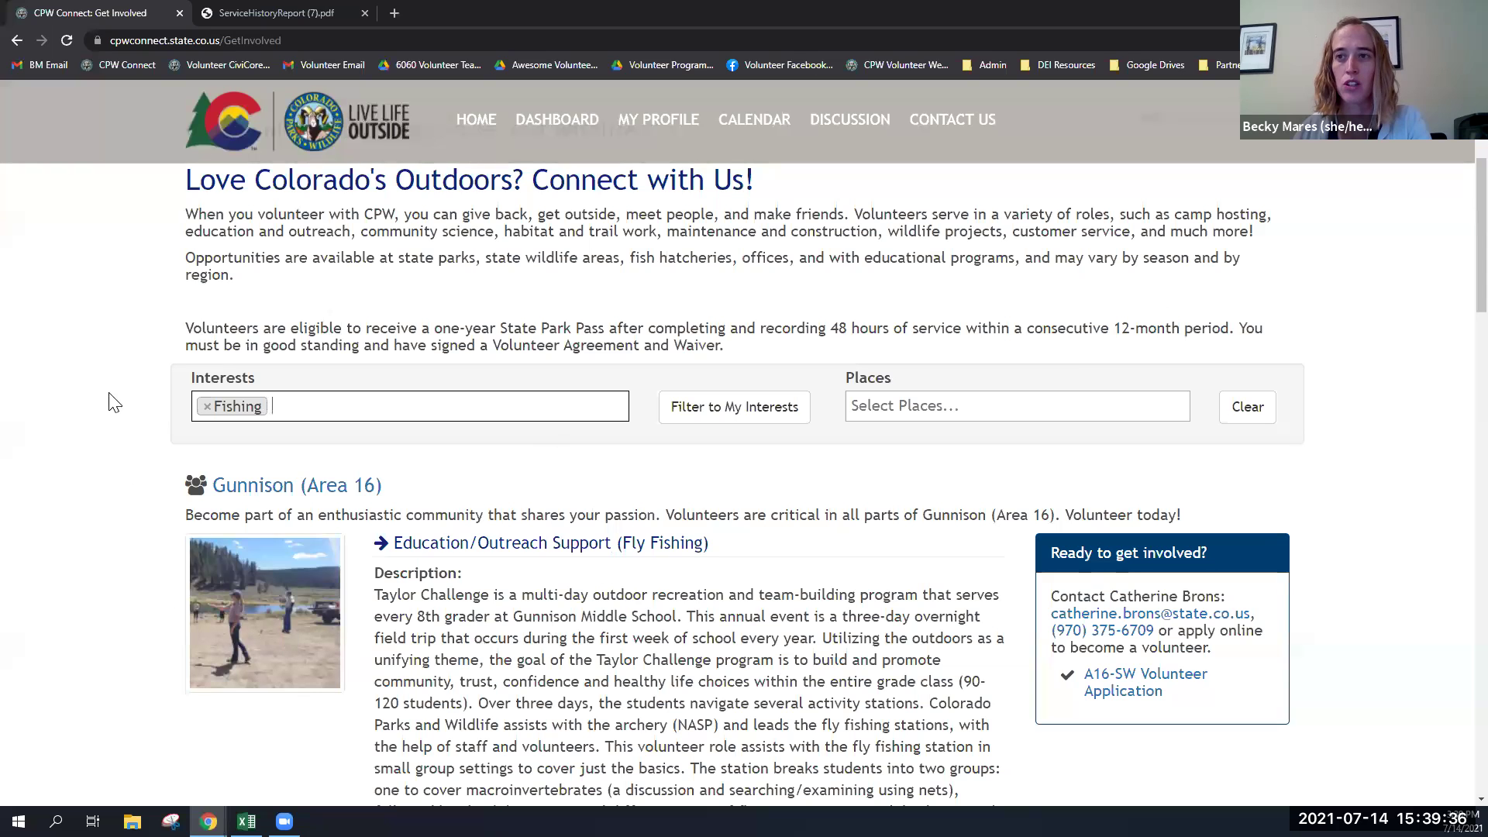
scroll(517, 598, down, 2)
scroll(518, 599, down, 10)
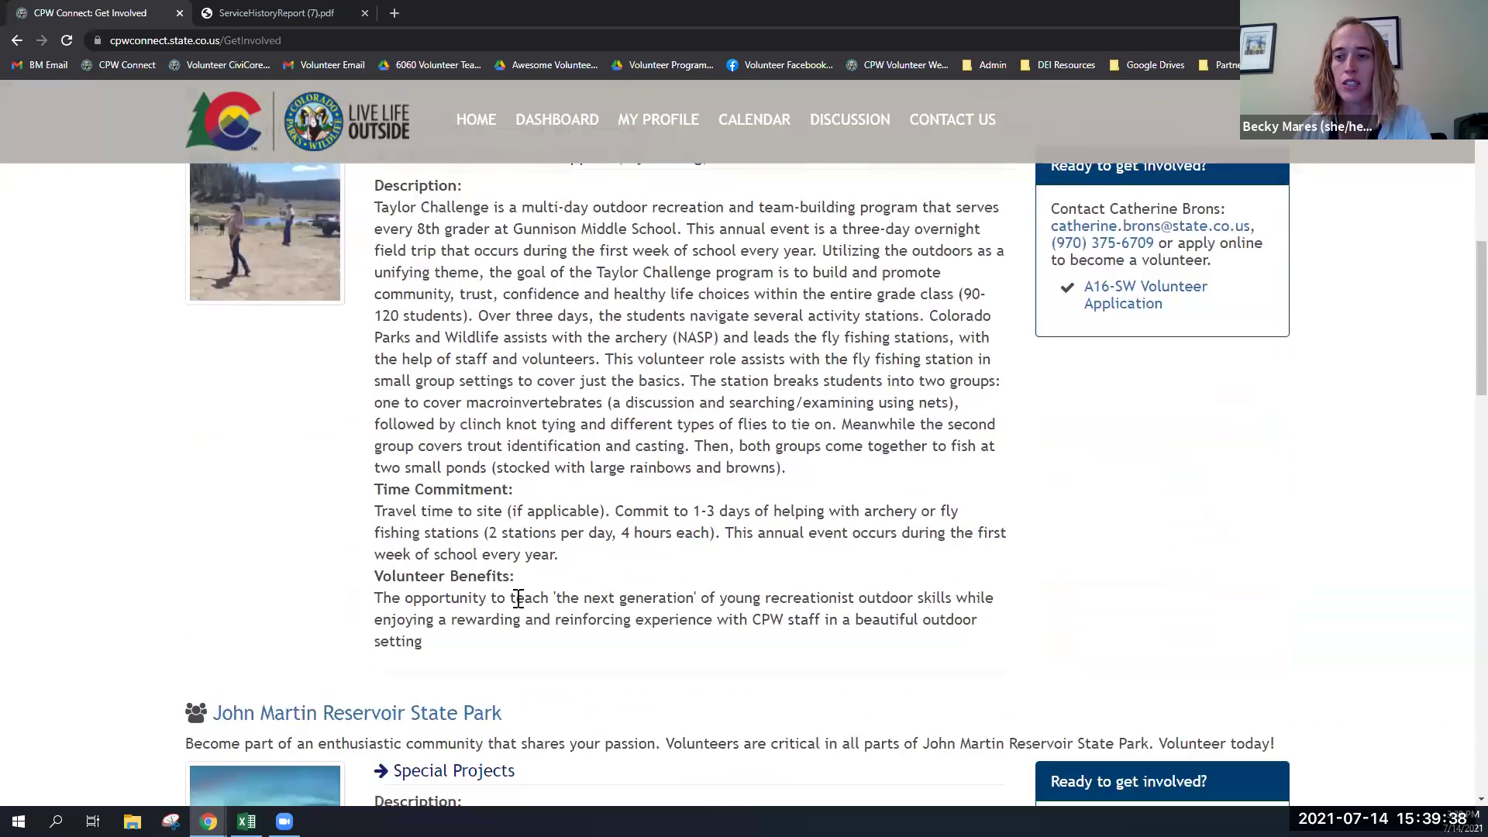
scroll(518, 599, down, 1)
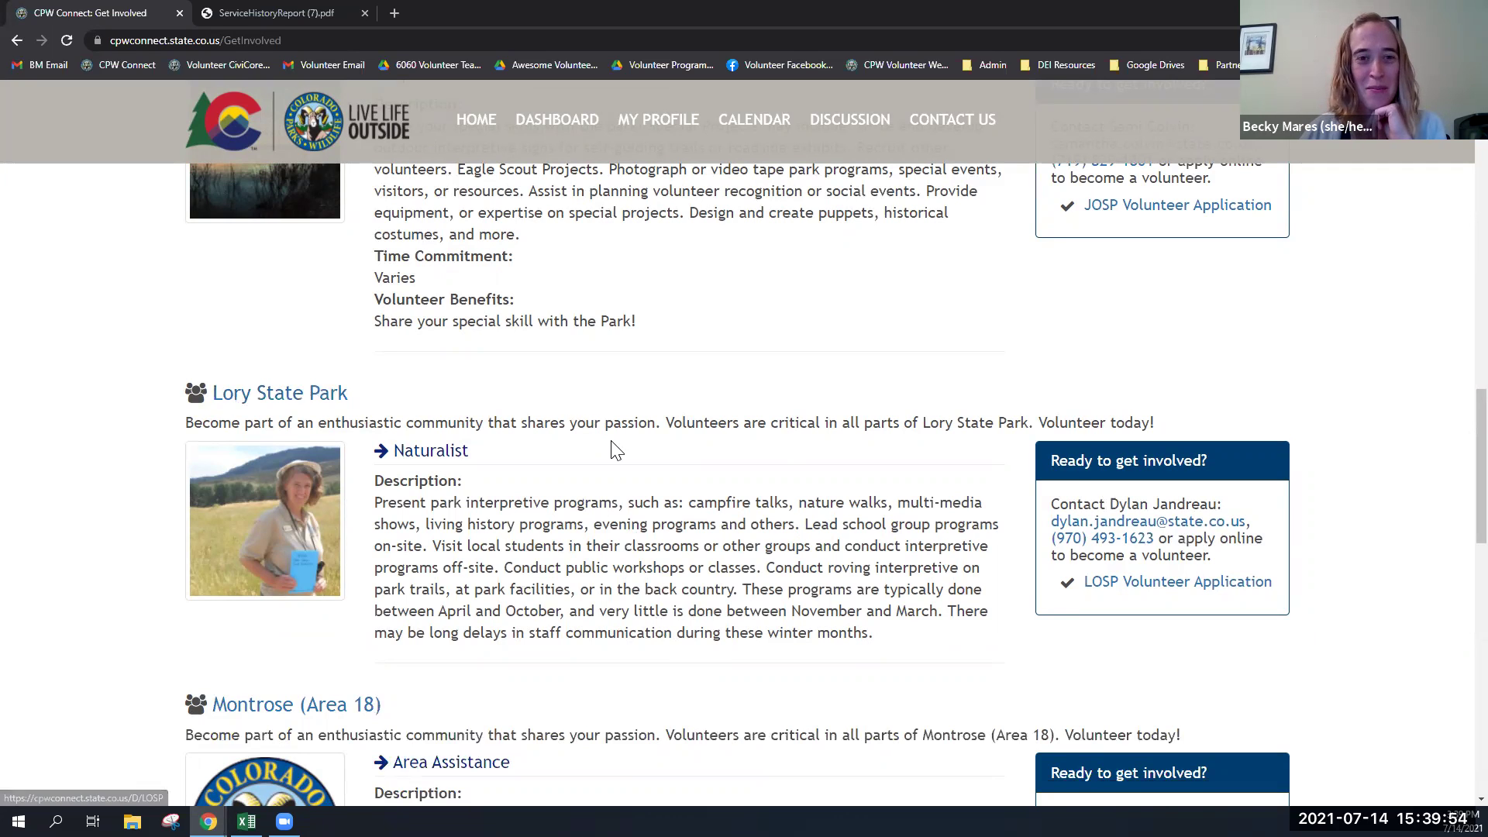
scroll(613, 448, up, 15)
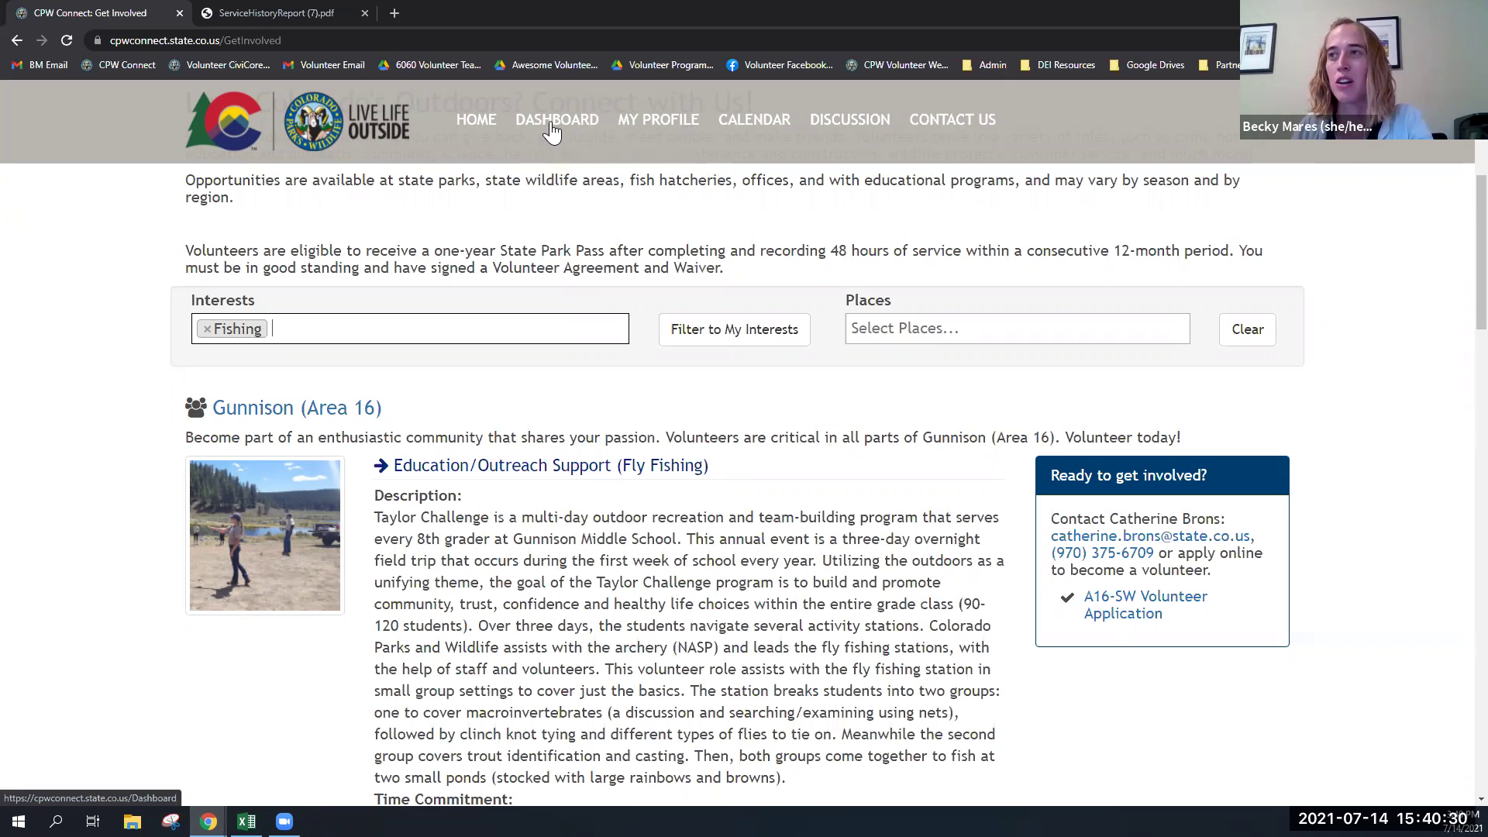
- Go to My Profile via the Dashboard and open My Preferences for editing
click(546, 142)
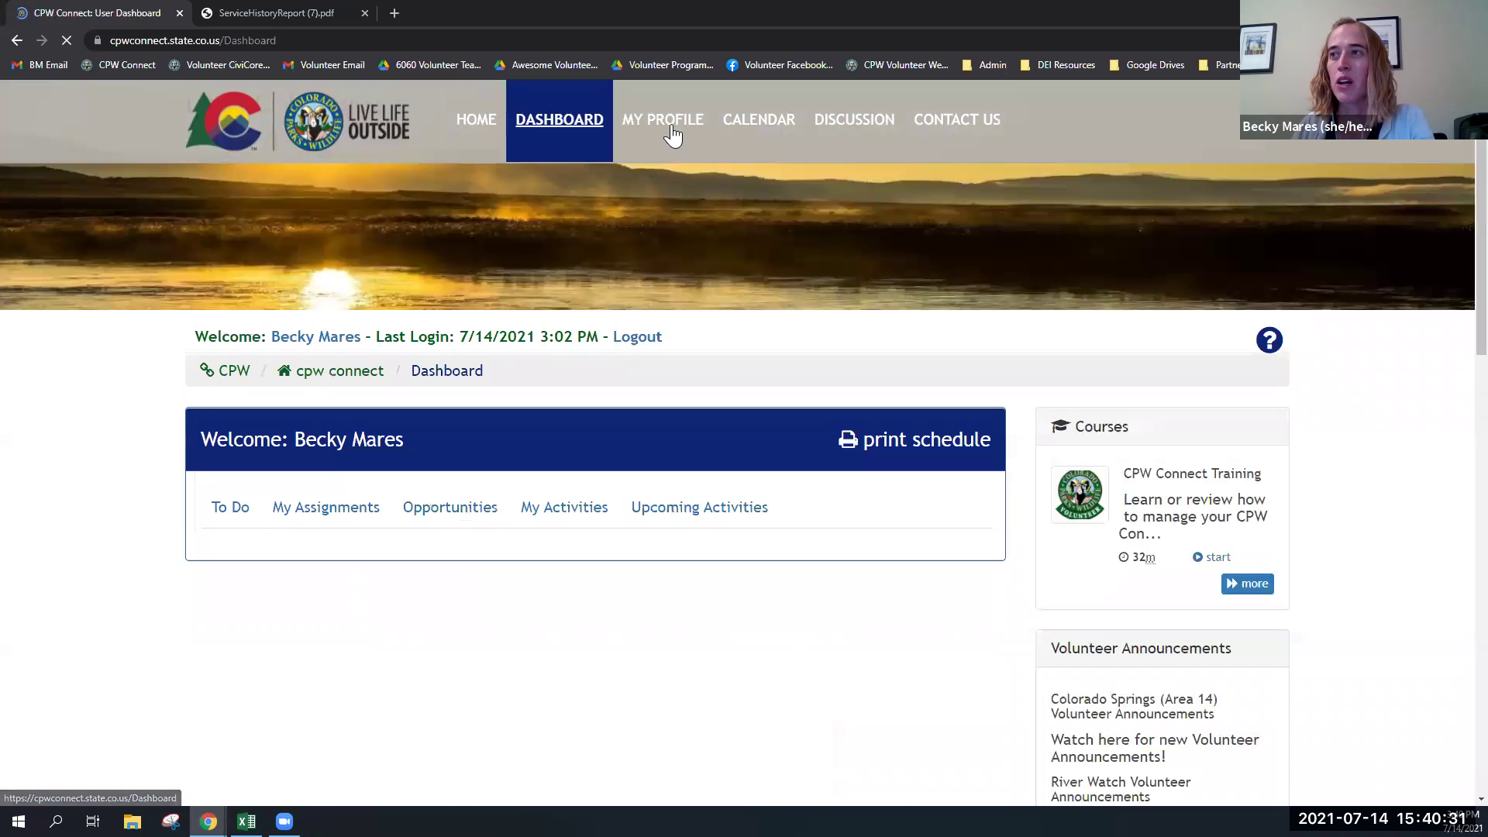
click(671, 131)
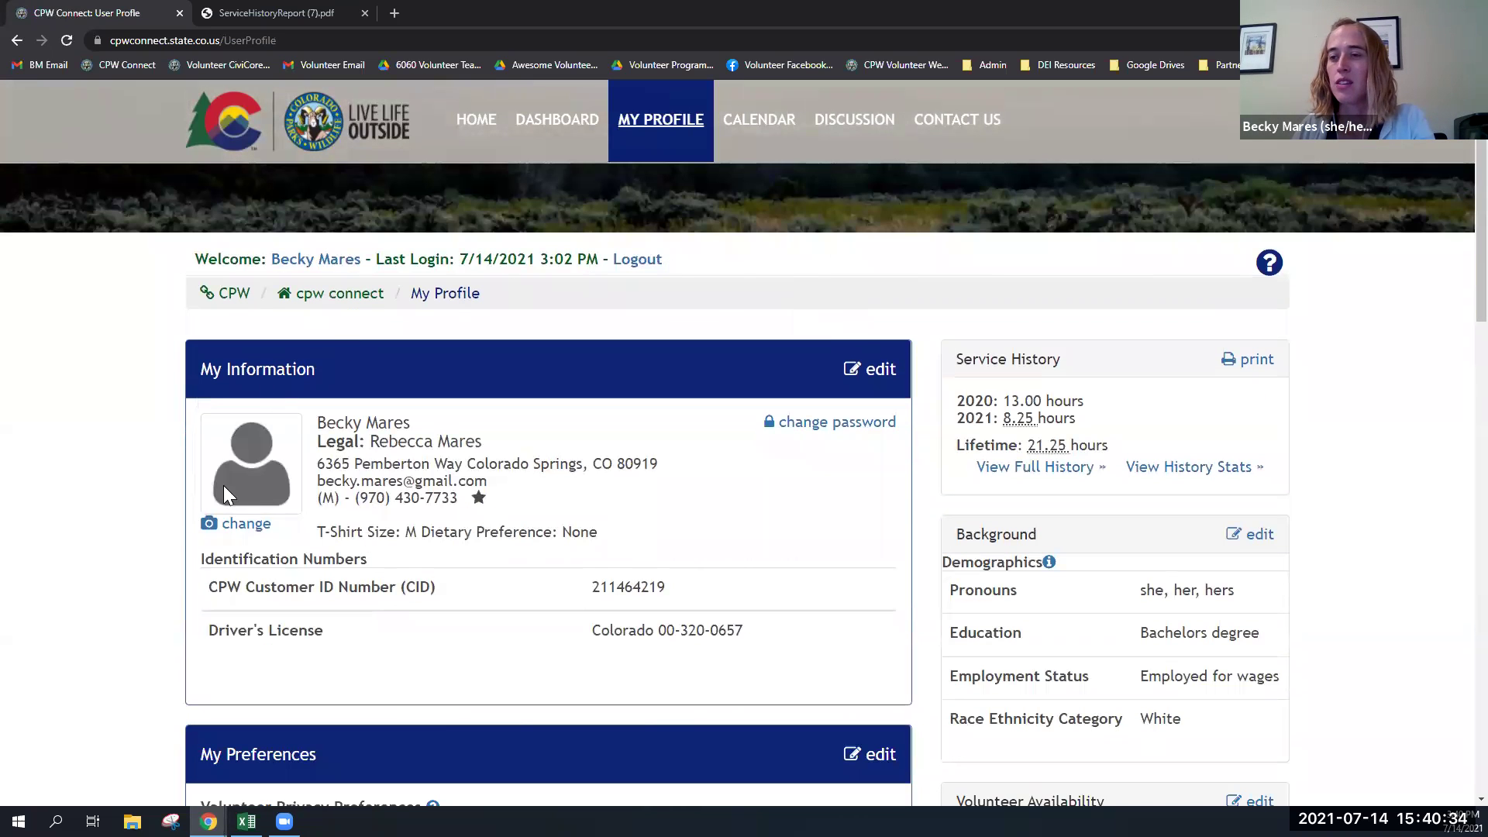
scroll(640, 402, down, 4)
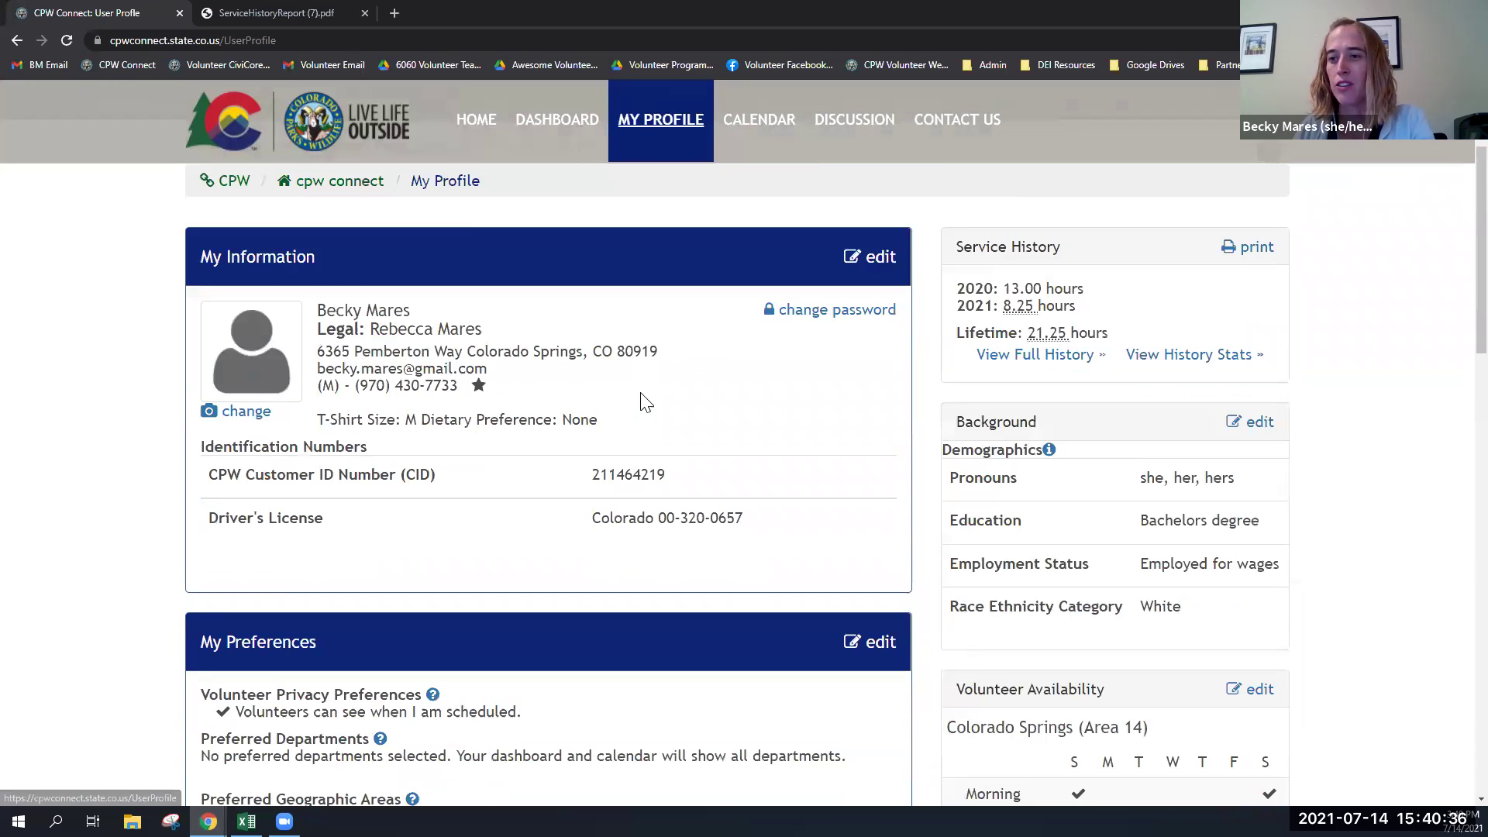
click(879, 448)
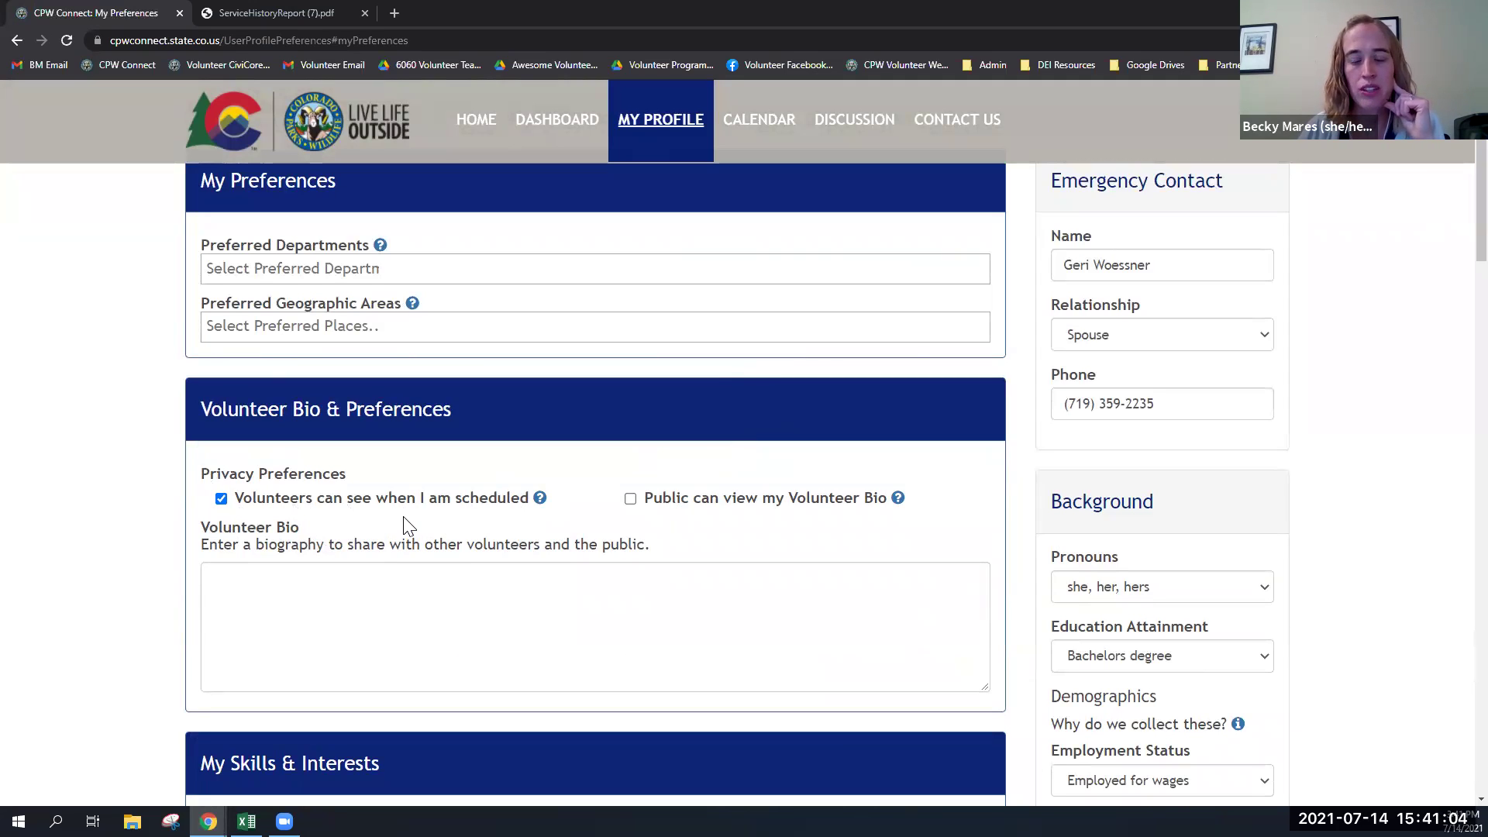
- From the dashboard's Opportunities, start a blank River Watch Monitors site visit report and review the form
click(569, 130)
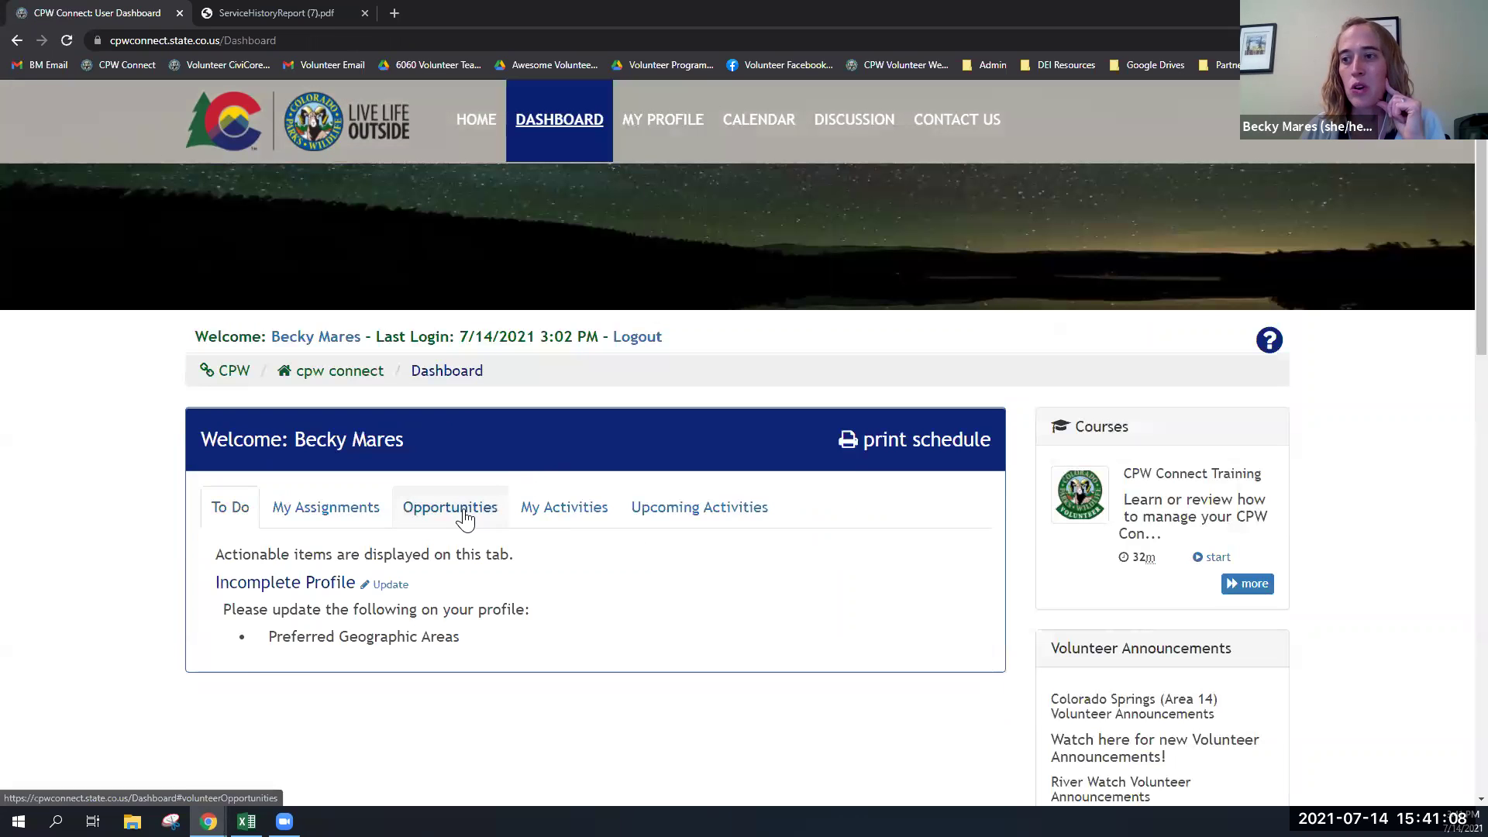
click(461, 512)
click(411, 676)
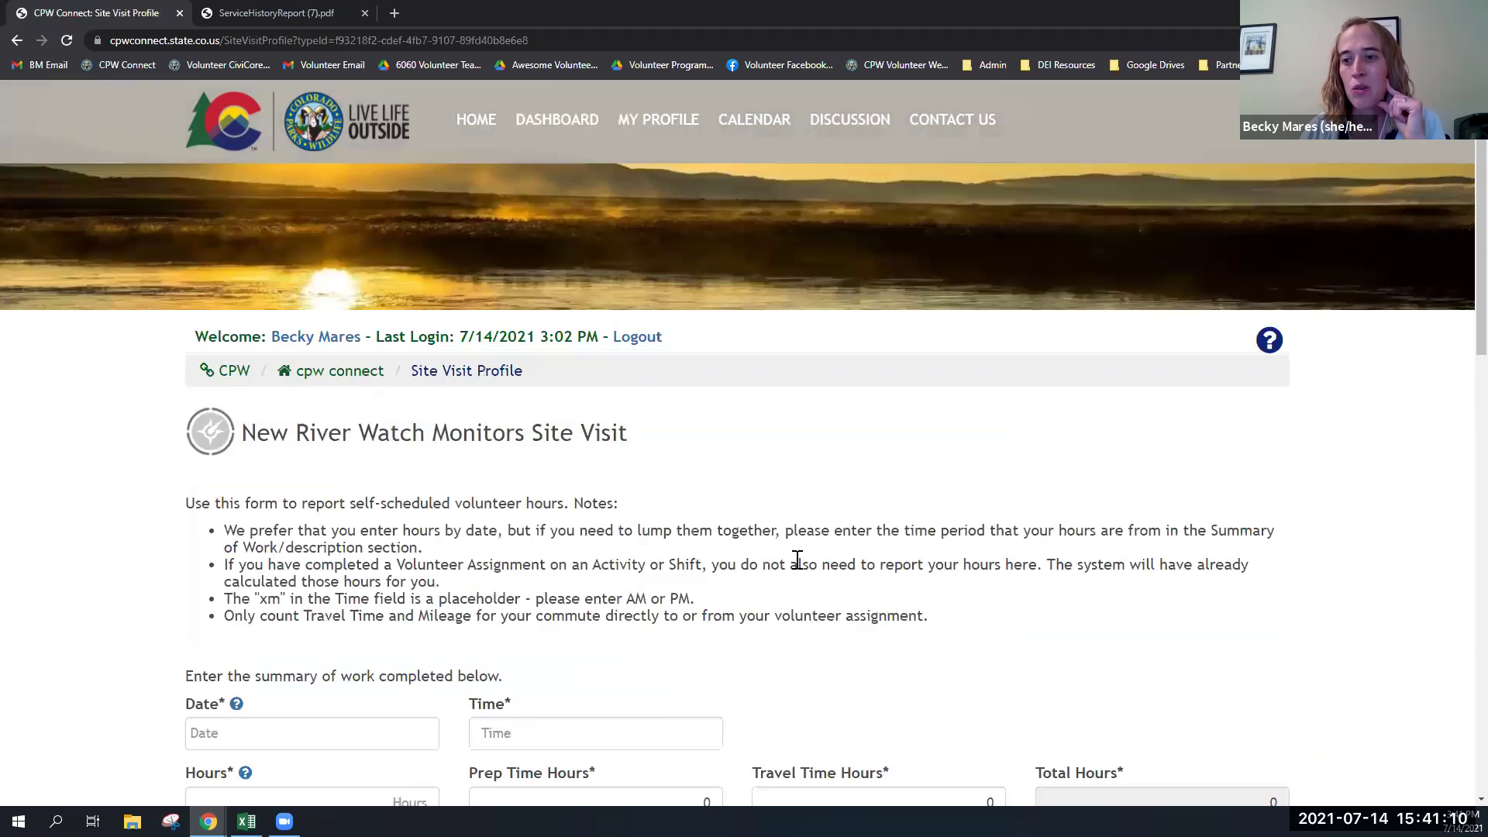
scroll(798, 559, down, 5)
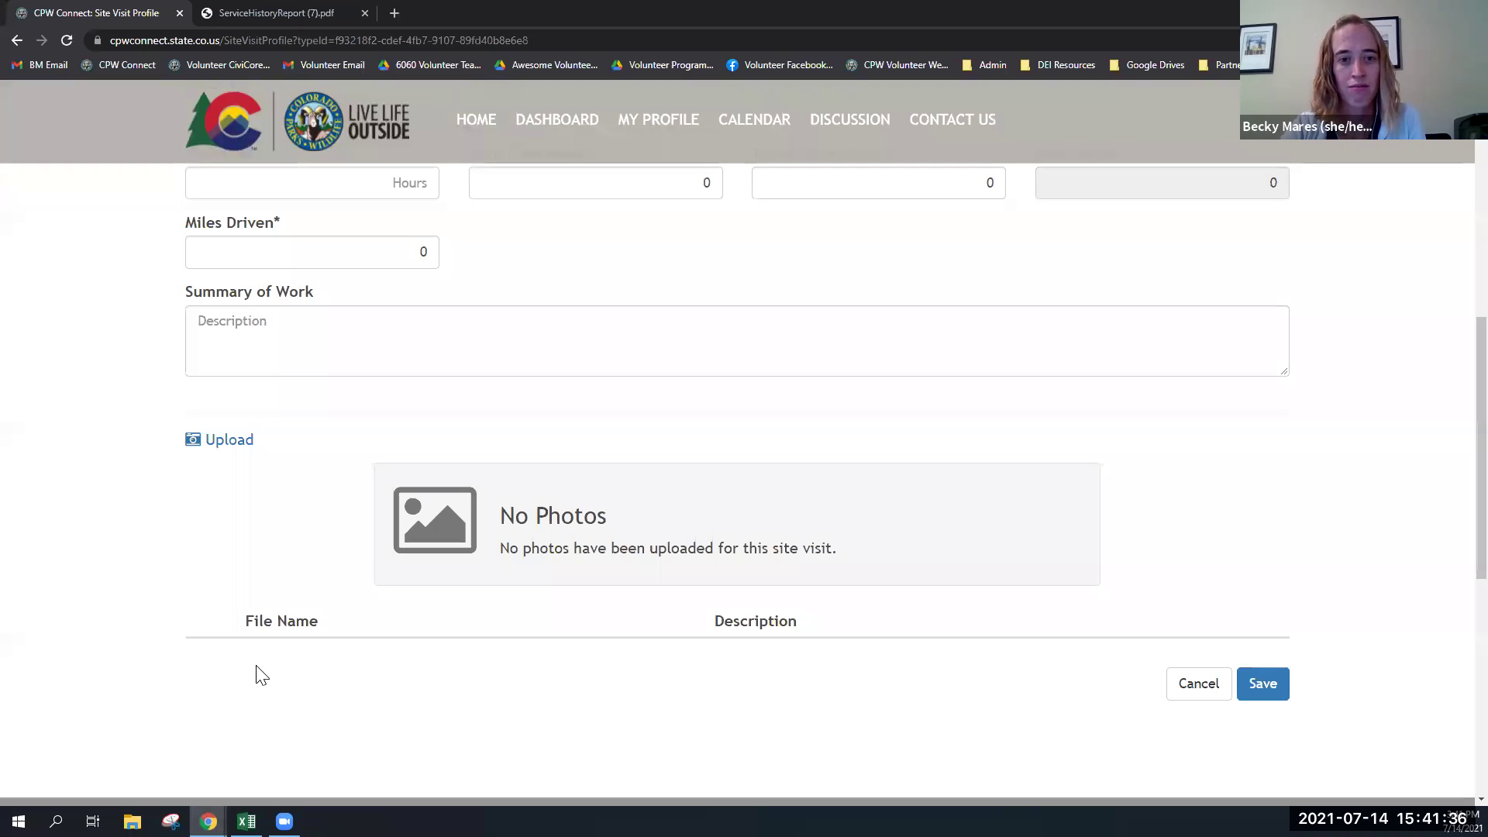
scroll(428, 680, down, 1)
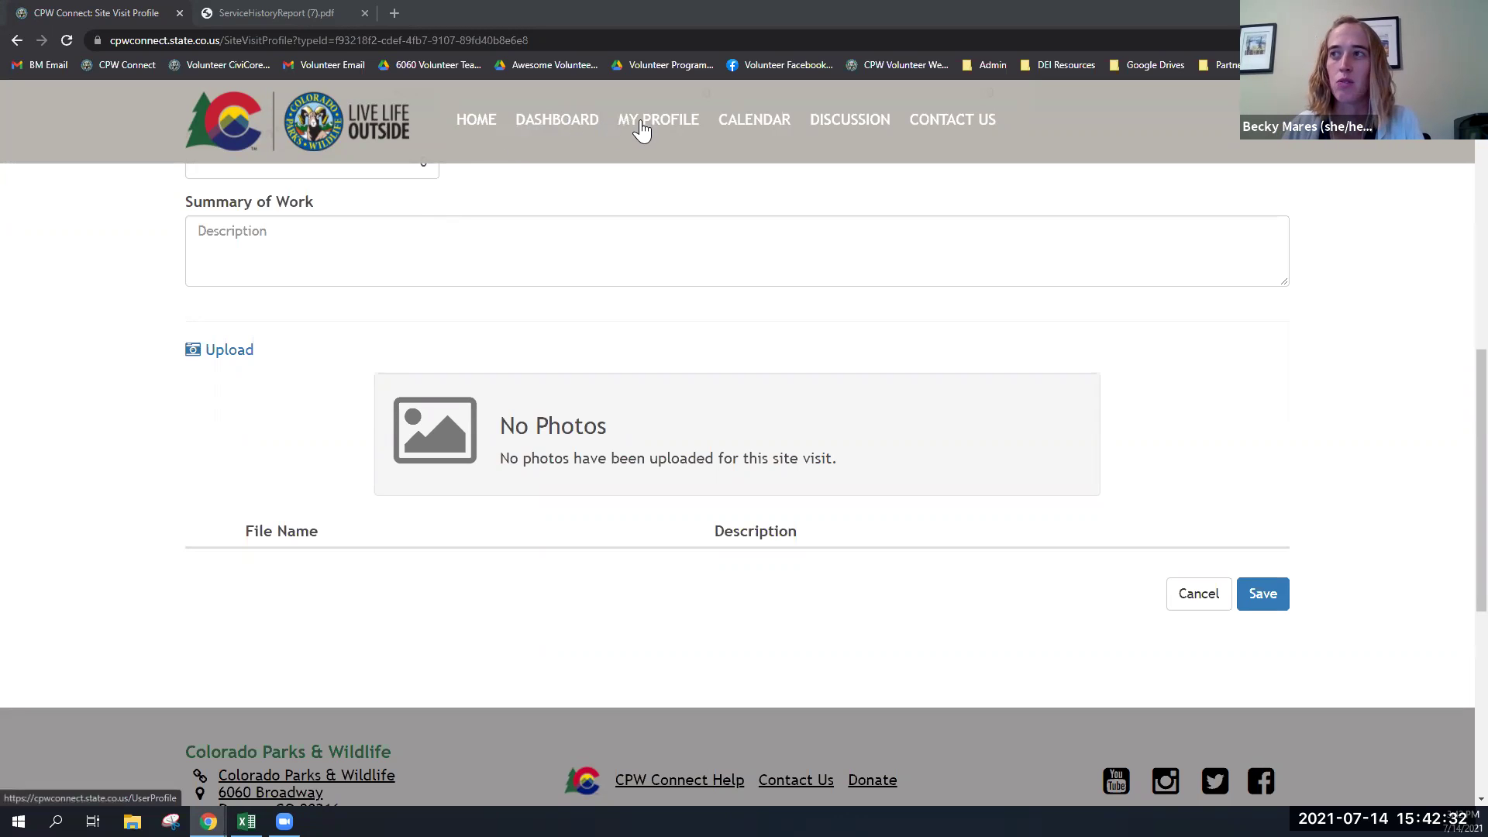
- Abandon the unsaved site visit form and go to MY PROFILE
click(644, 130)
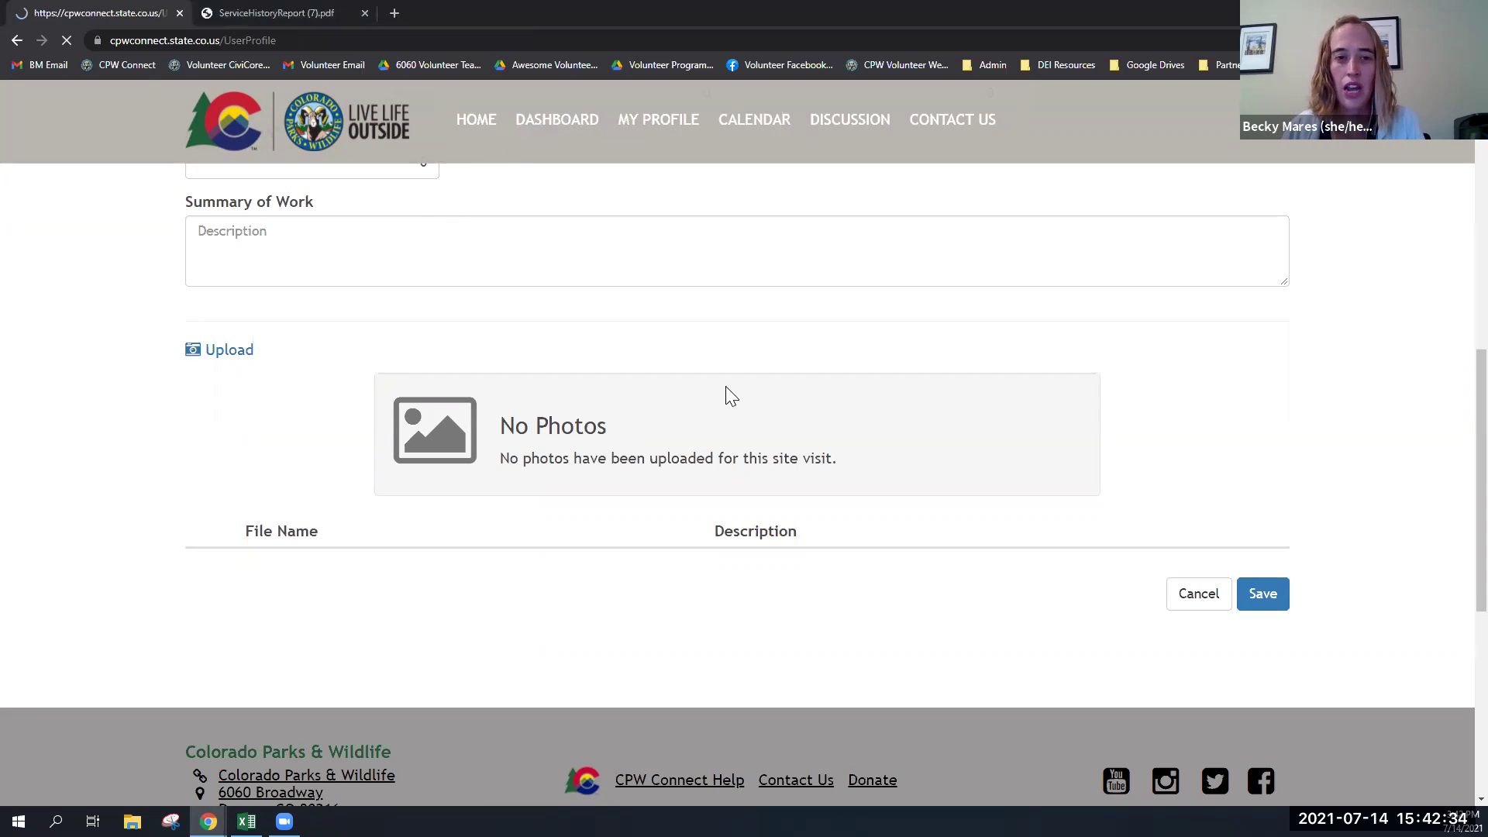